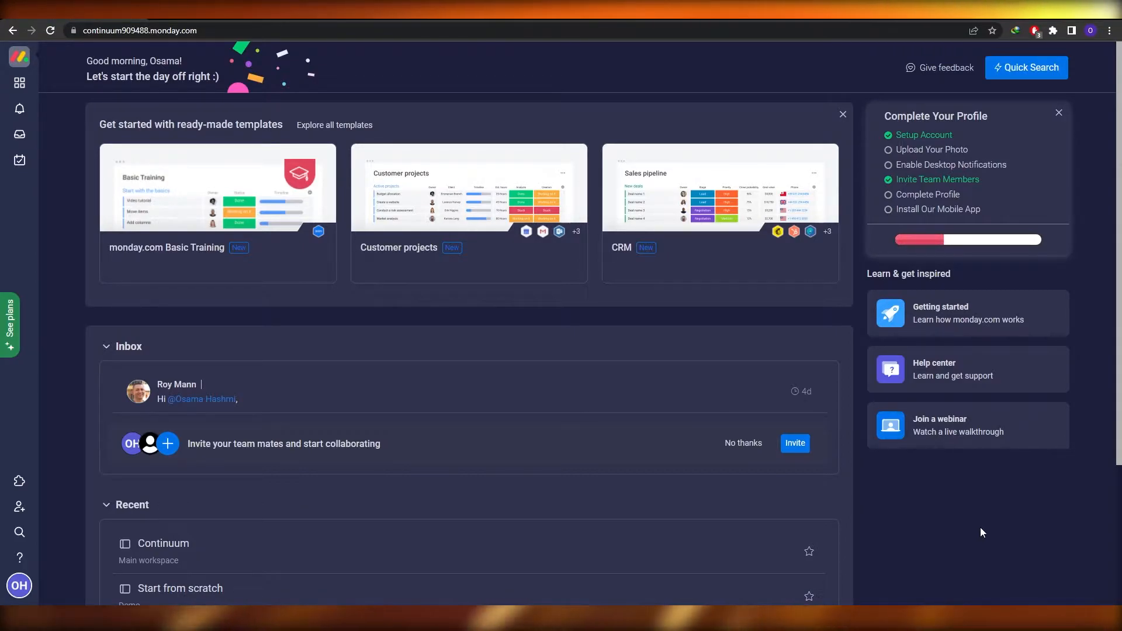
- Look over the home page and open the Main workspace
scroll(689, 401, "down", 1)
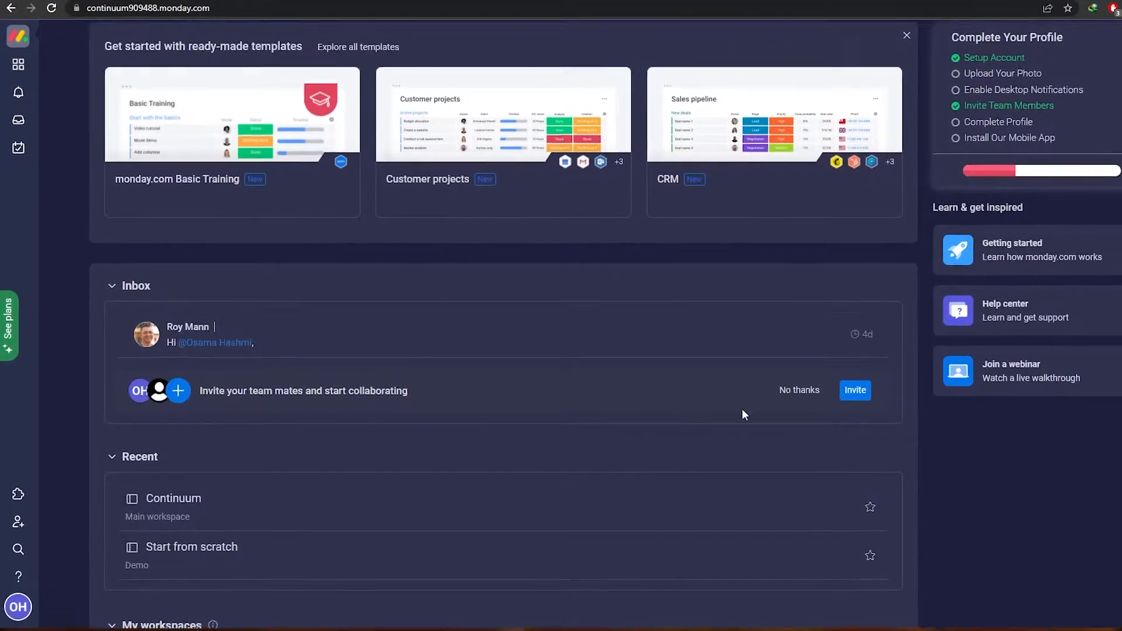
scroll(672, 403, "down", 3)
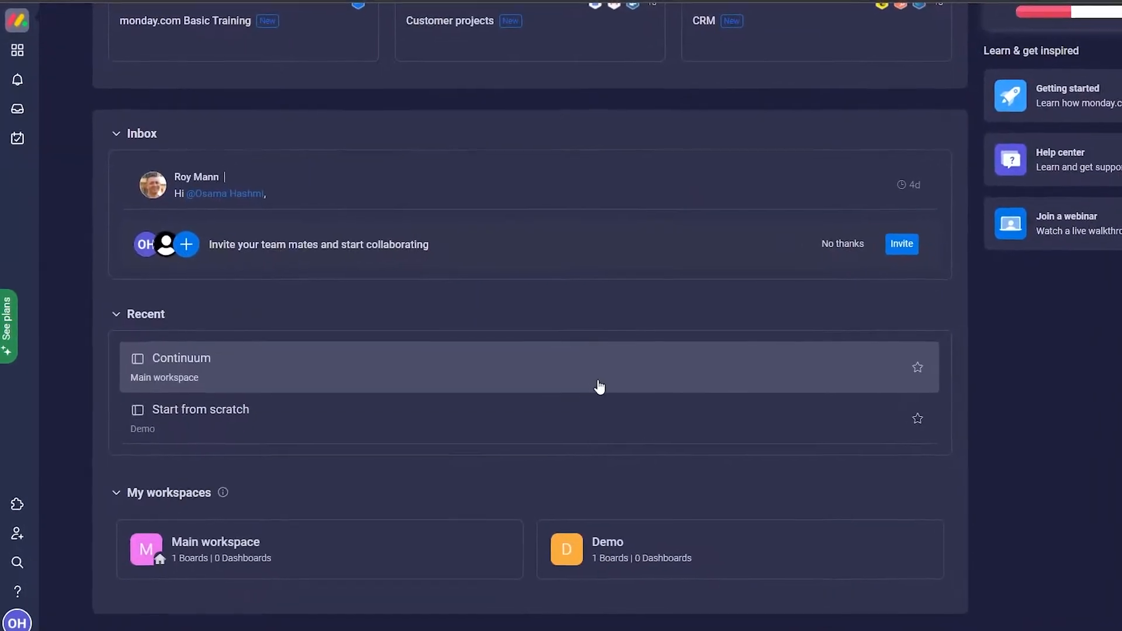
scroll(605, 327, "up", 5)
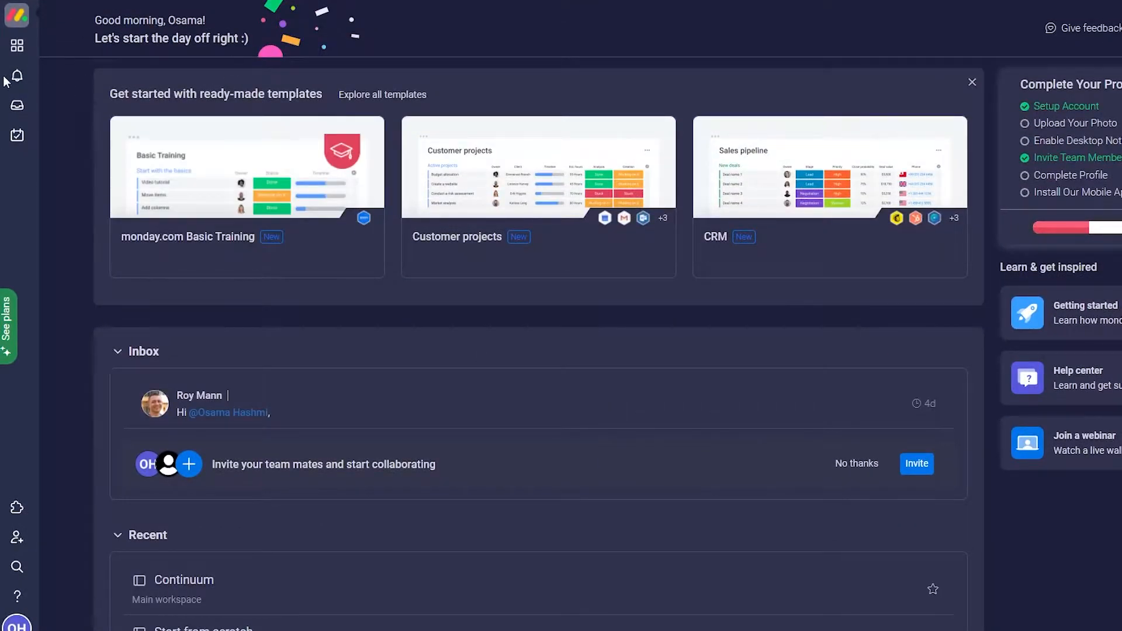
mouse_move(631, 255)
left_click(16, 46)
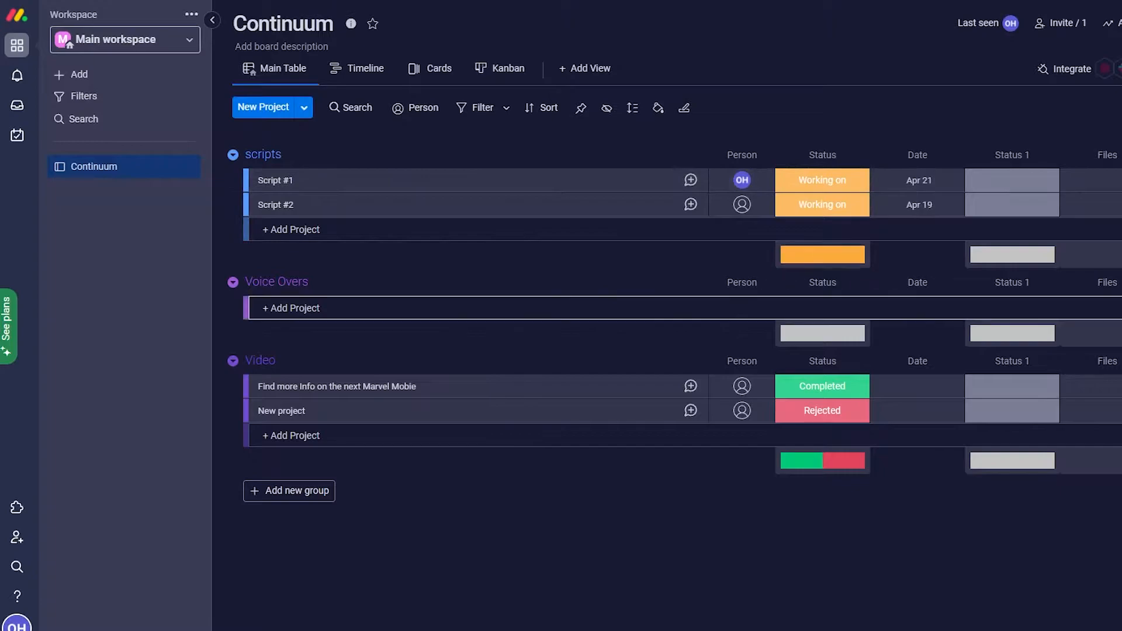
- Create a private board named "Work schedule" with the custom item type "Work shedule" in the Main workspace
left_click(87, 75)
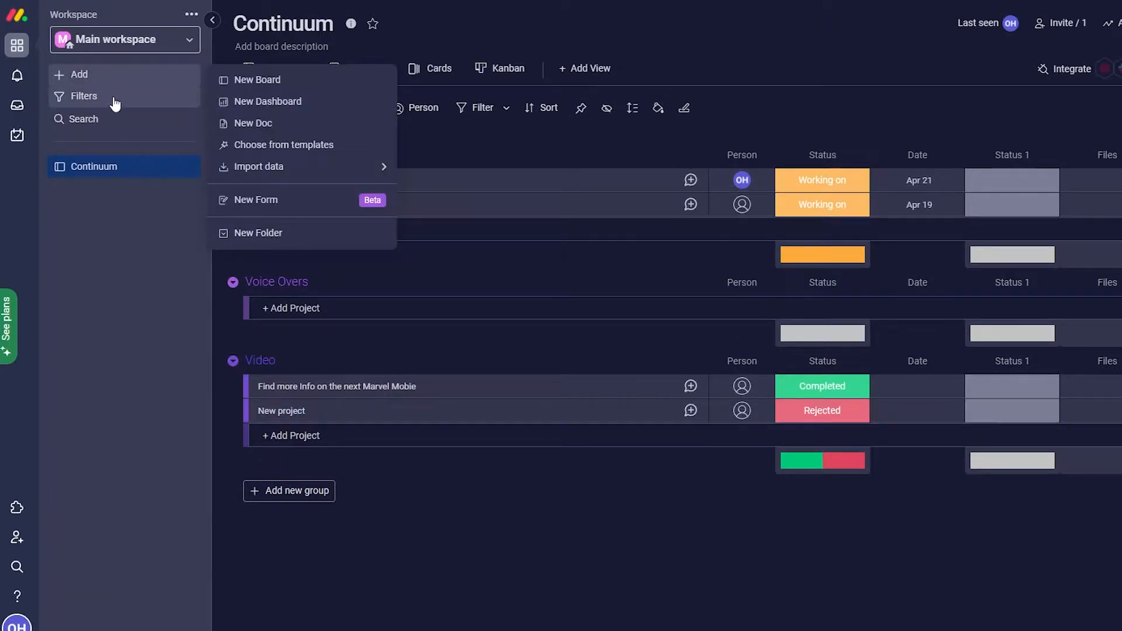
left_click(255, 80)
left_click(605, 287)
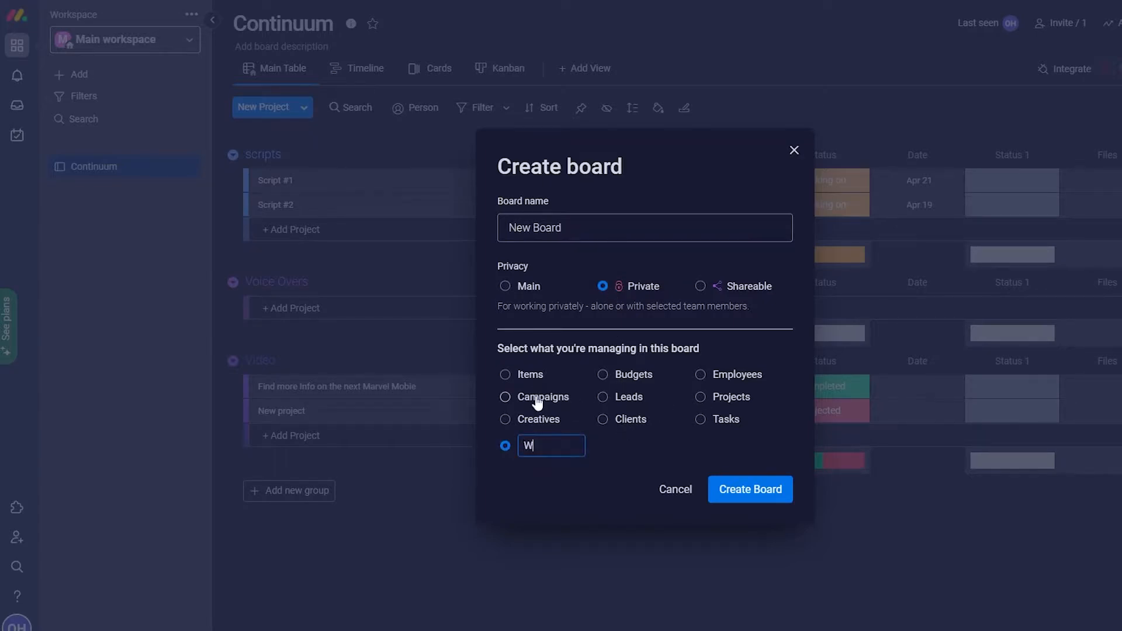
type("hedul")
triple_click(583, 228)
type("Work schedule")
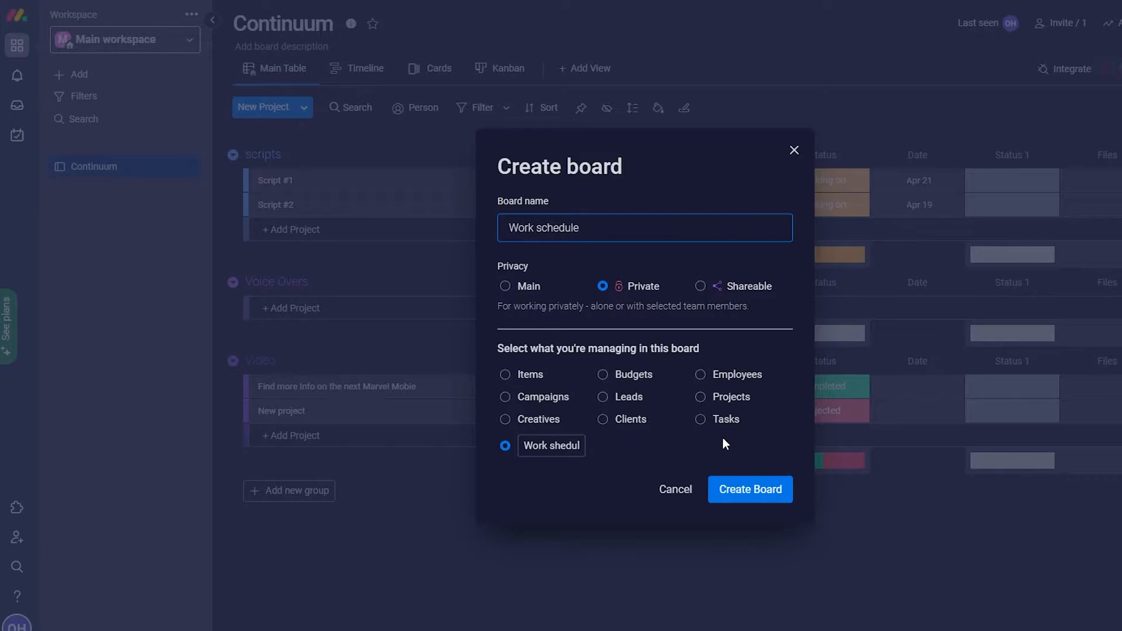
left_click(756, 489)
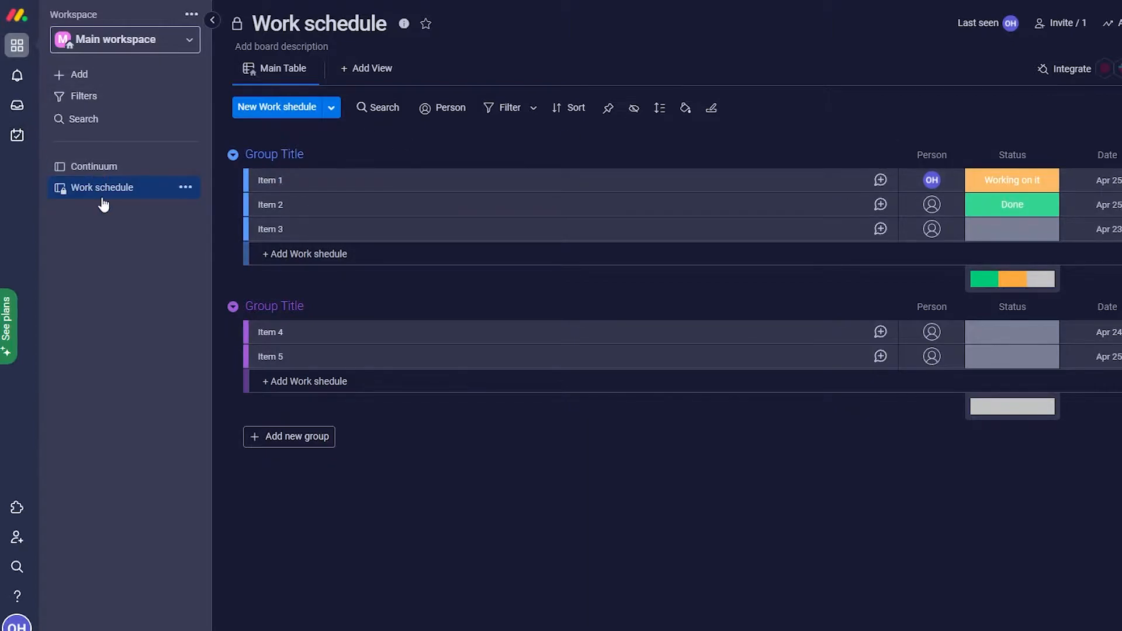
- Delete the Work schedule board and dismiss the notification
left_click(102, 82)
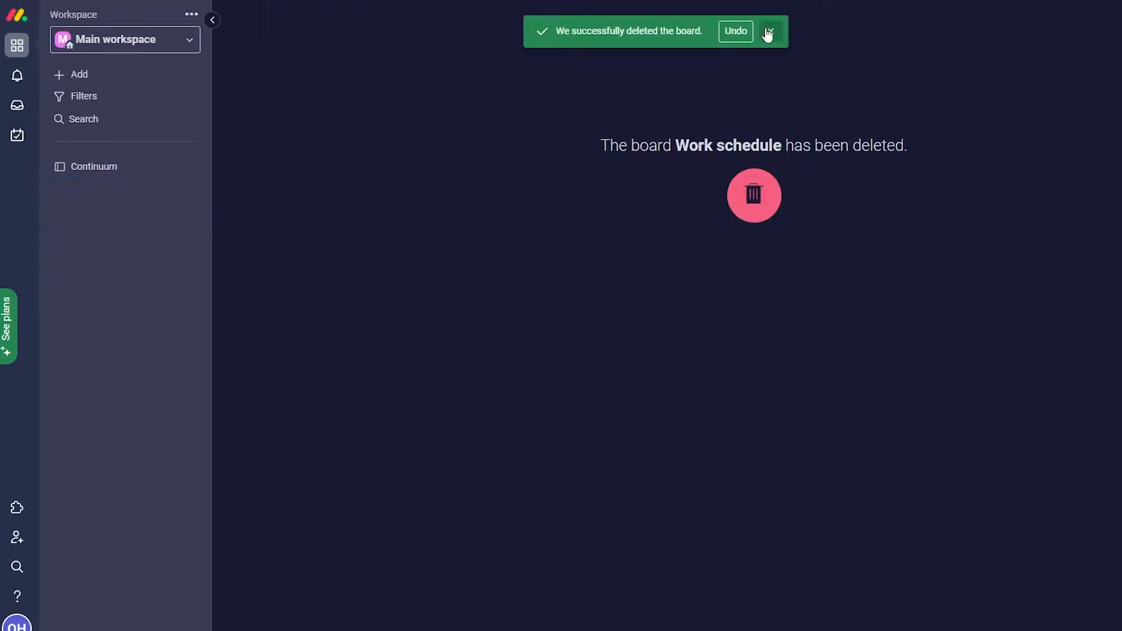
left_click(768, 33)
- Open the template center and browse the Marketing category and the list of all templates
left_click(76, 75)
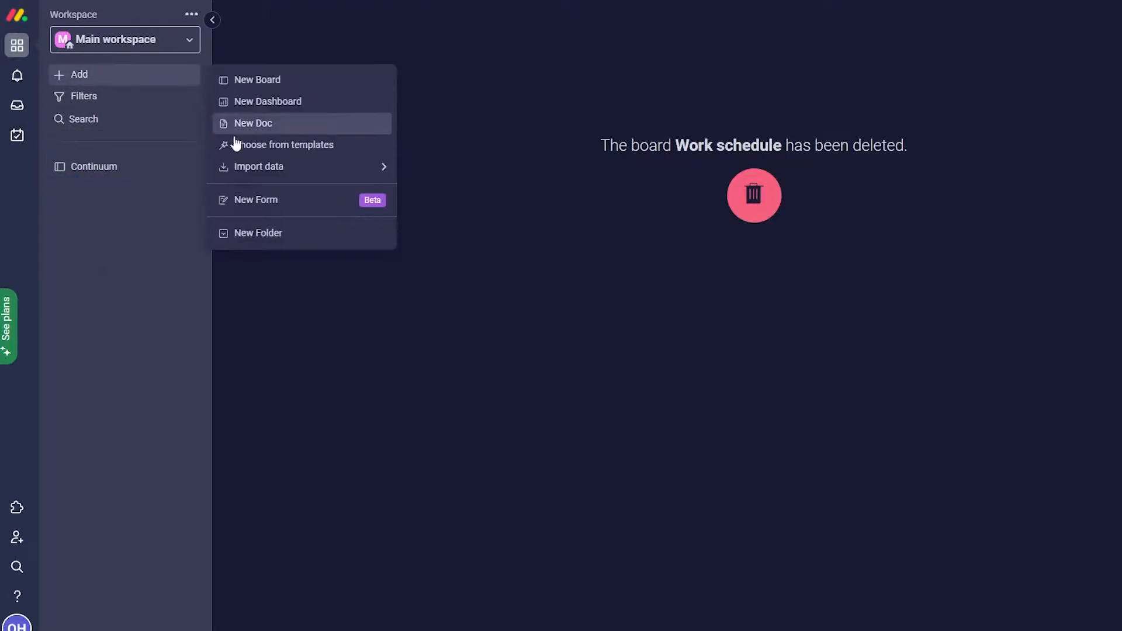
left_click(358, 147)
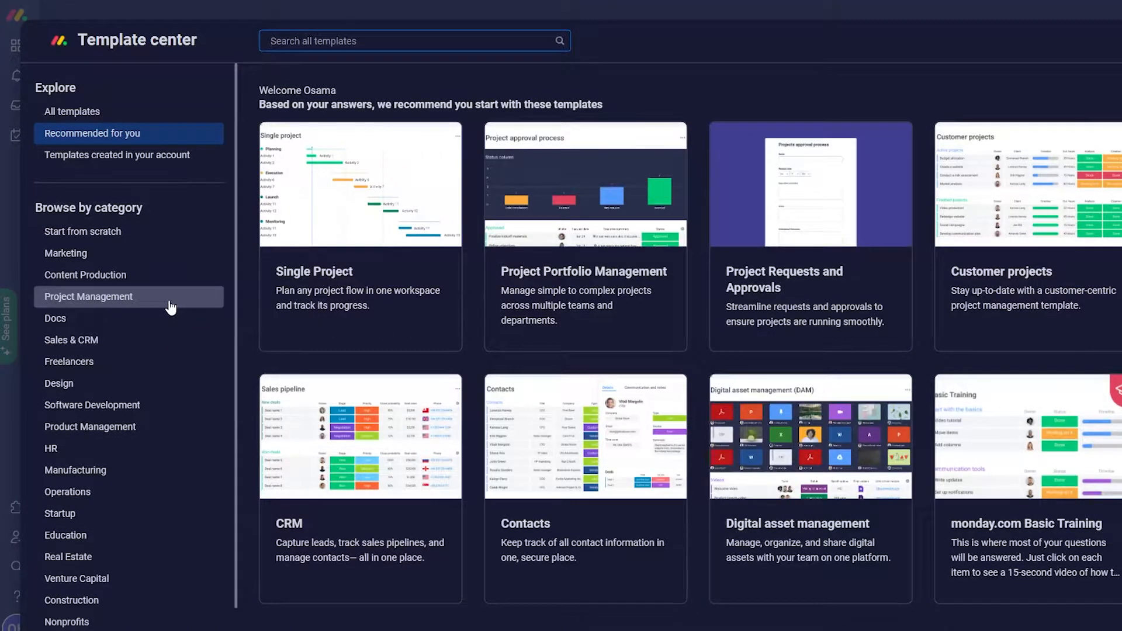
scroll(172, 325, "down", 1)
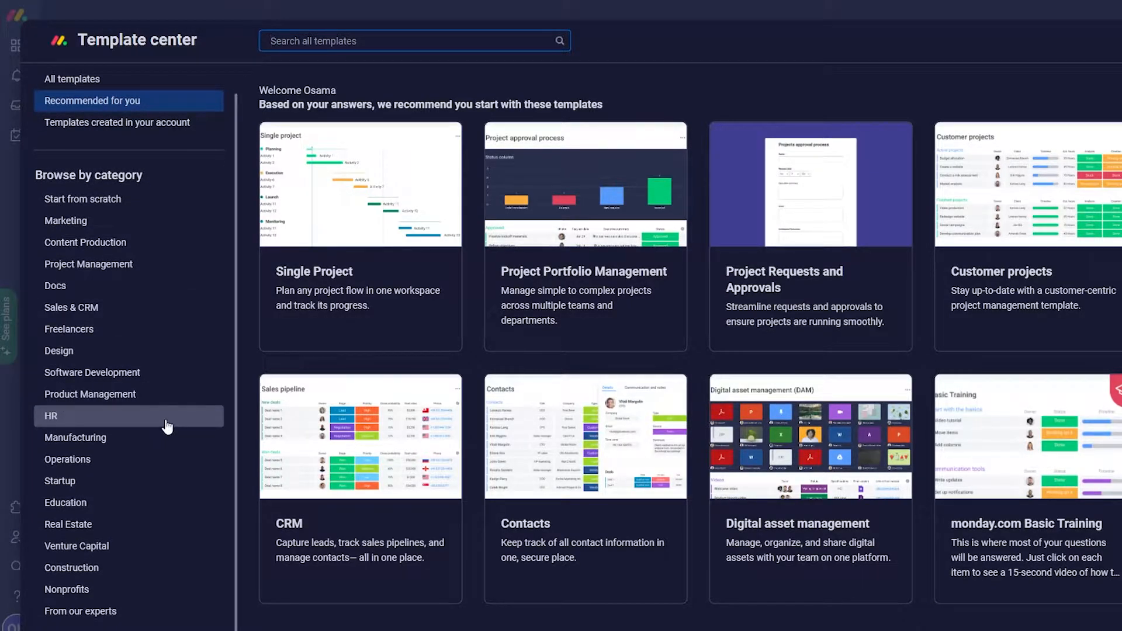
left_click(149, 222)
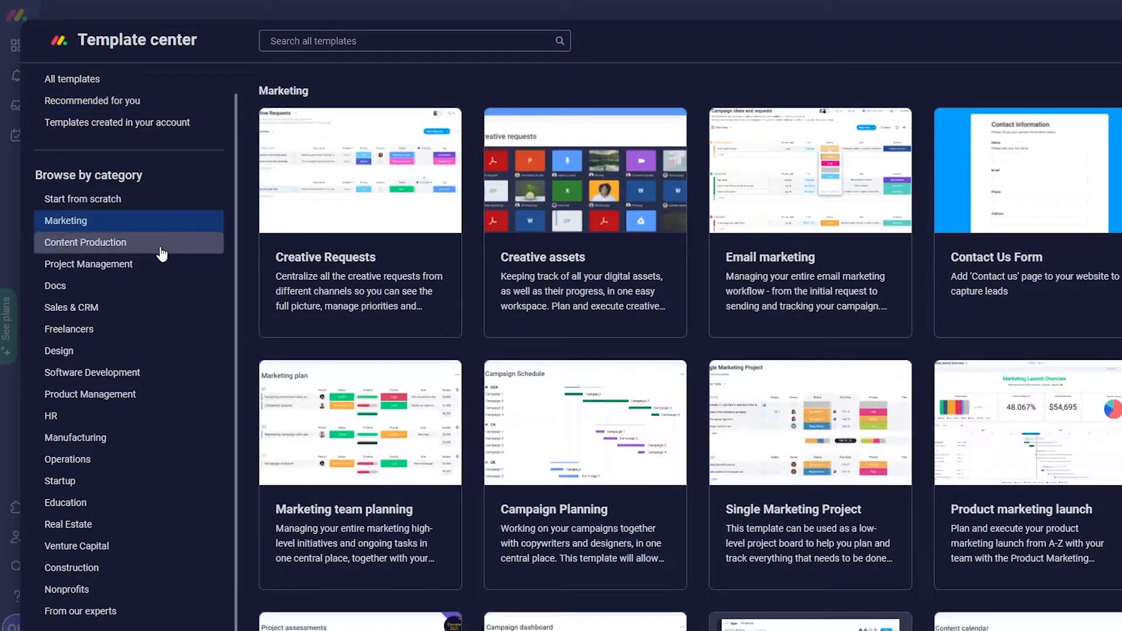
scroll(848, 257, "down", 3)
scroll(851, 265, "down", 12)
scroll(68, 228, "up", 2)
left_click(74, 112)
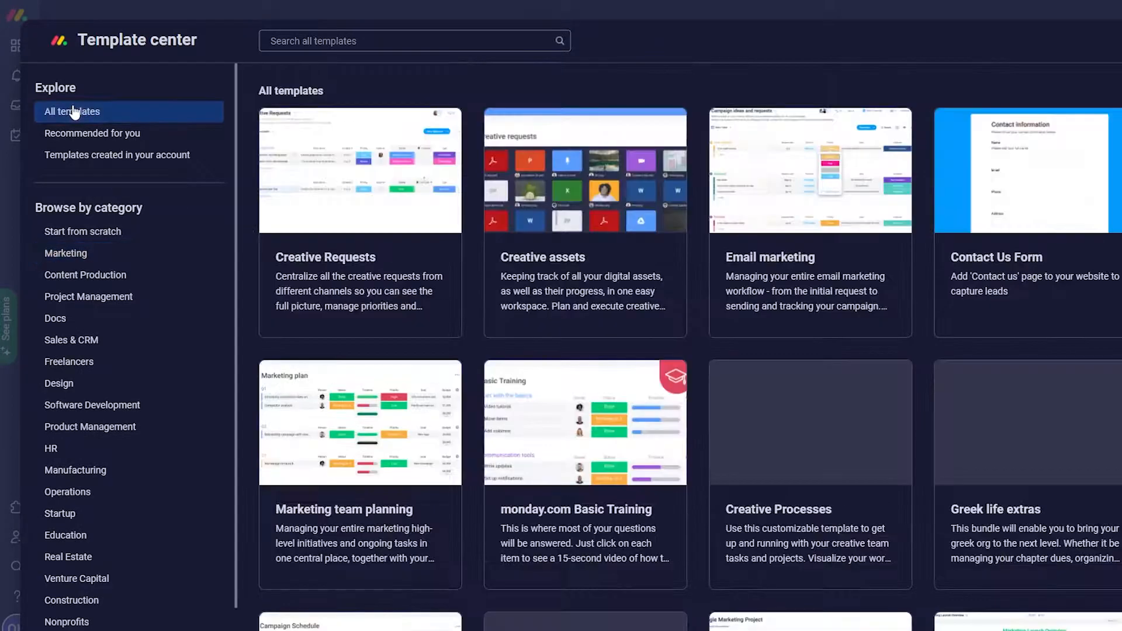
- Search the templates for "cale" and add the Work Calendar template to the workspace
left_click(331, 42)
type("cale")
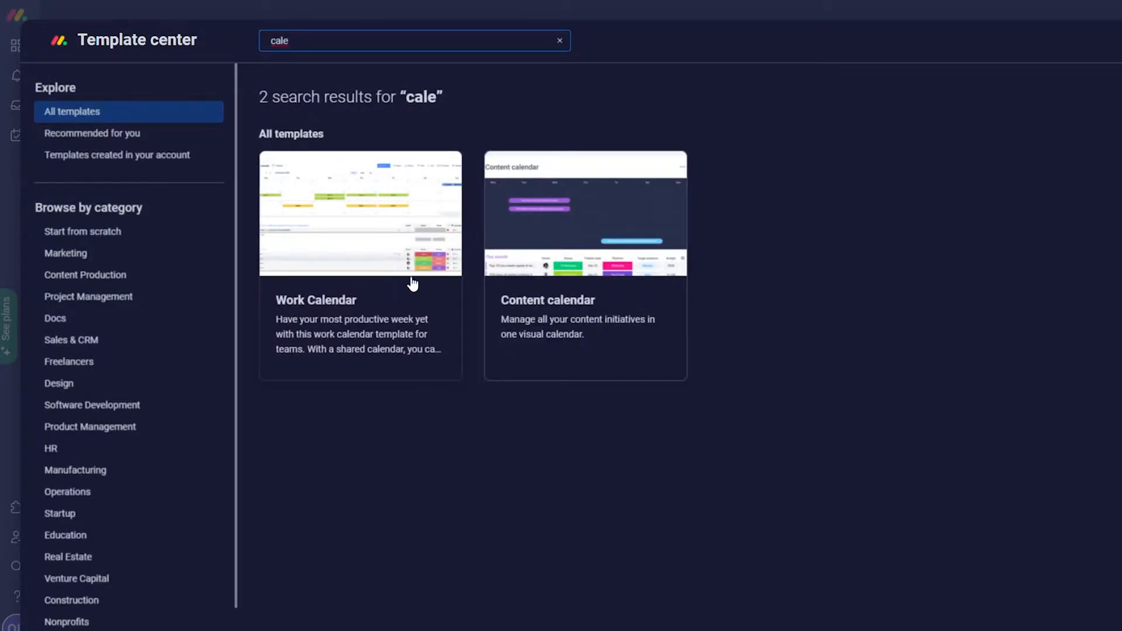
left_click(397, 247)
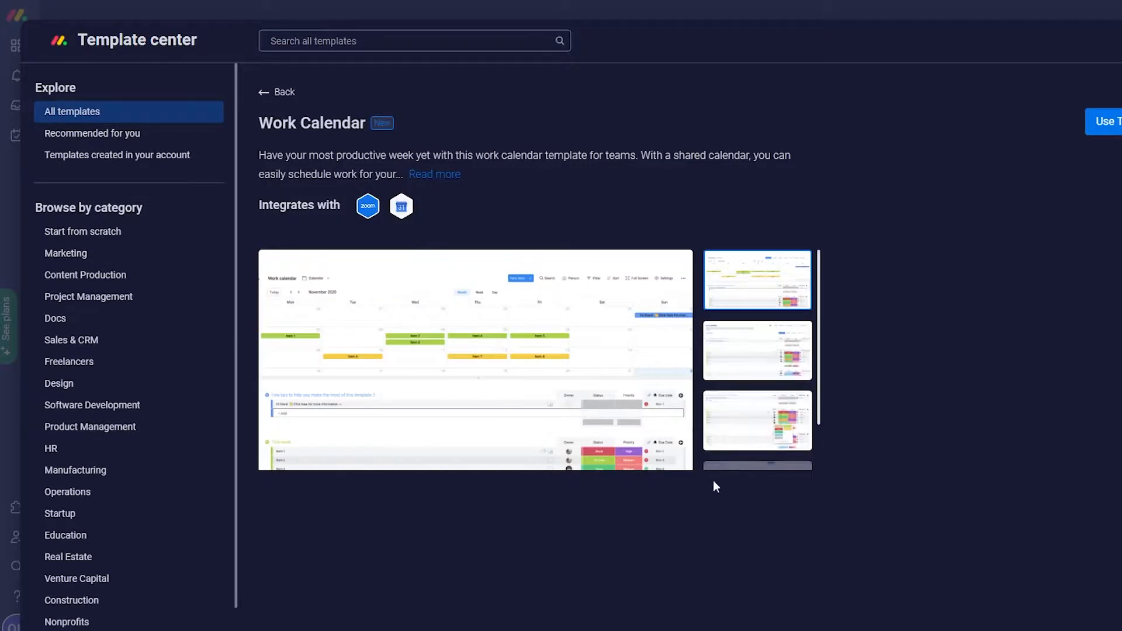
left_click(1103, 121)
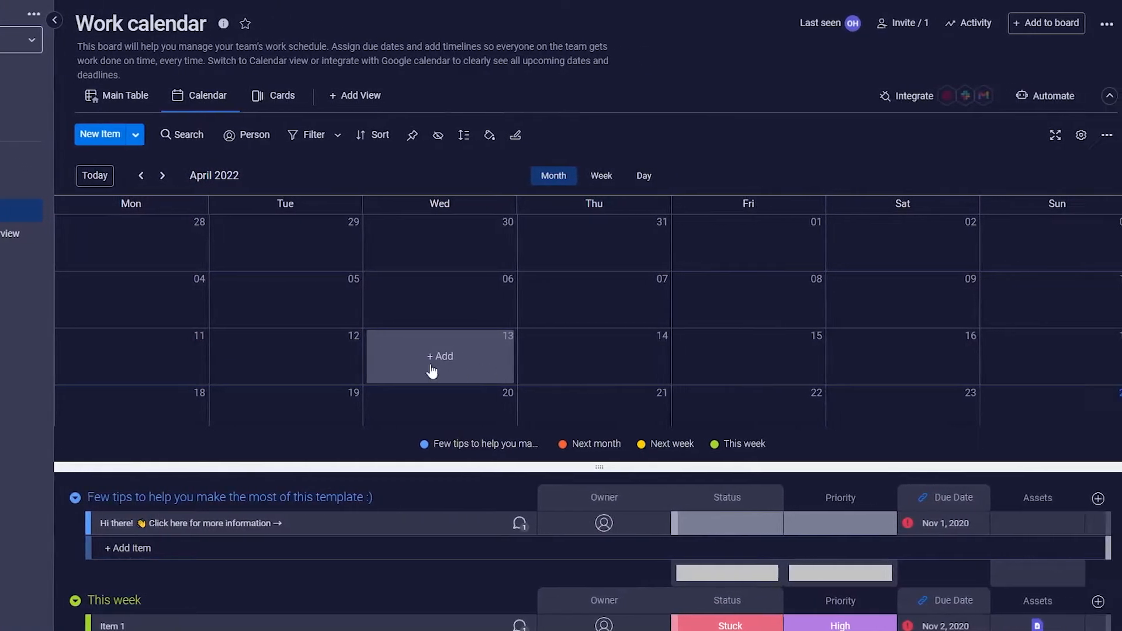
- Enlarge the calendar area of the Work calendar board to show the whole month and check the available view types
scroll(490, 512, "down", 3)
scroll(491, 509, "up", 3)
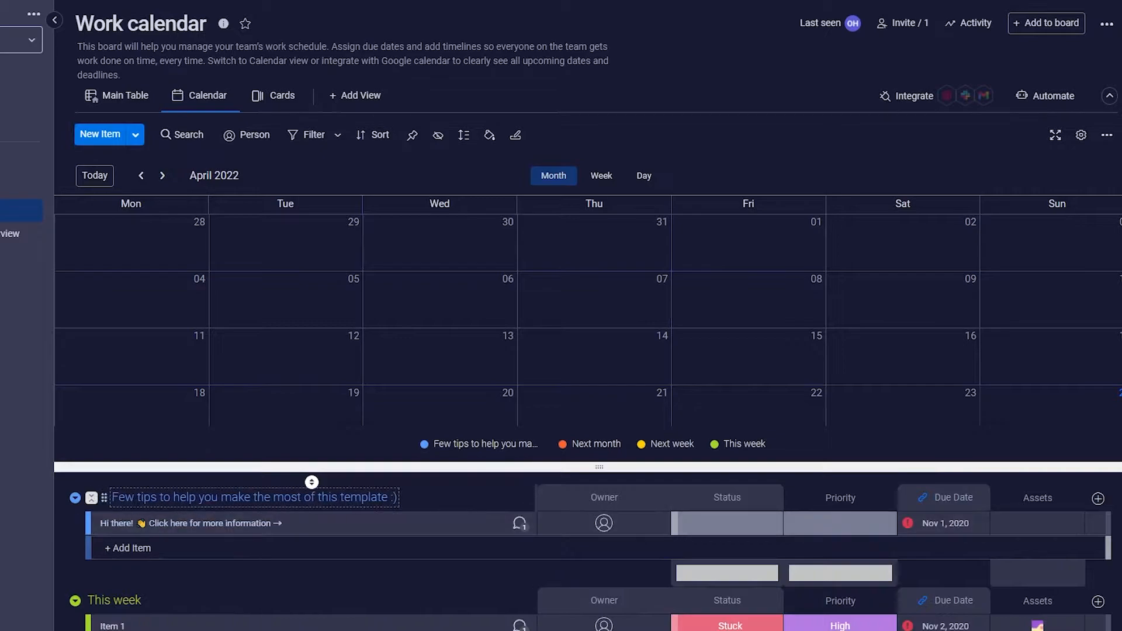
left_click_drag(599, 467, 597, 623)
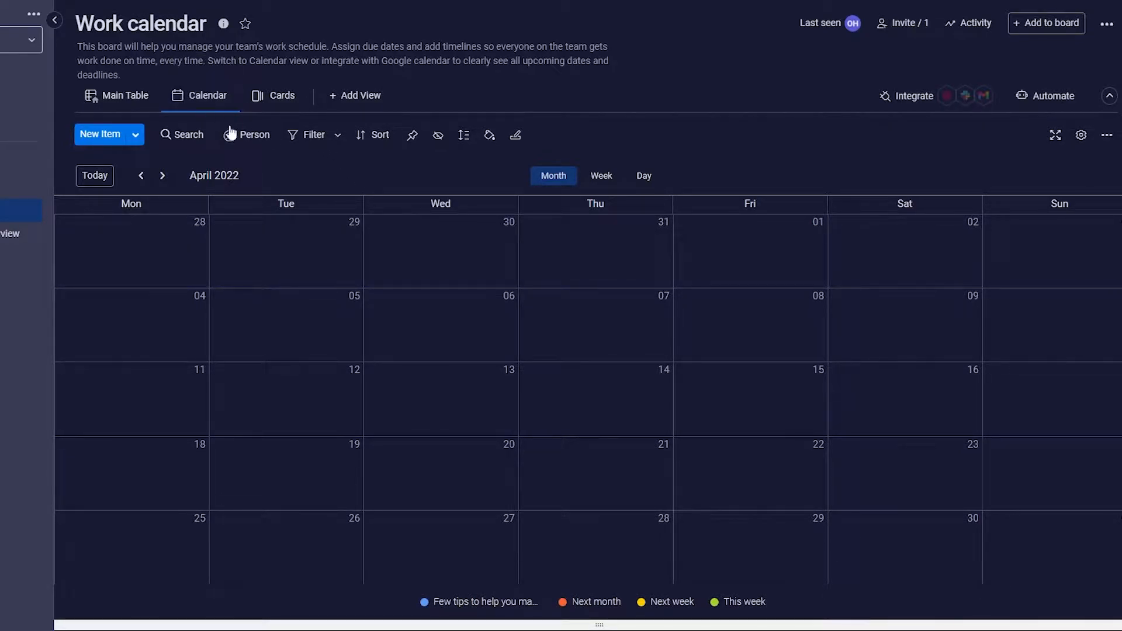
left_click(345, 102)
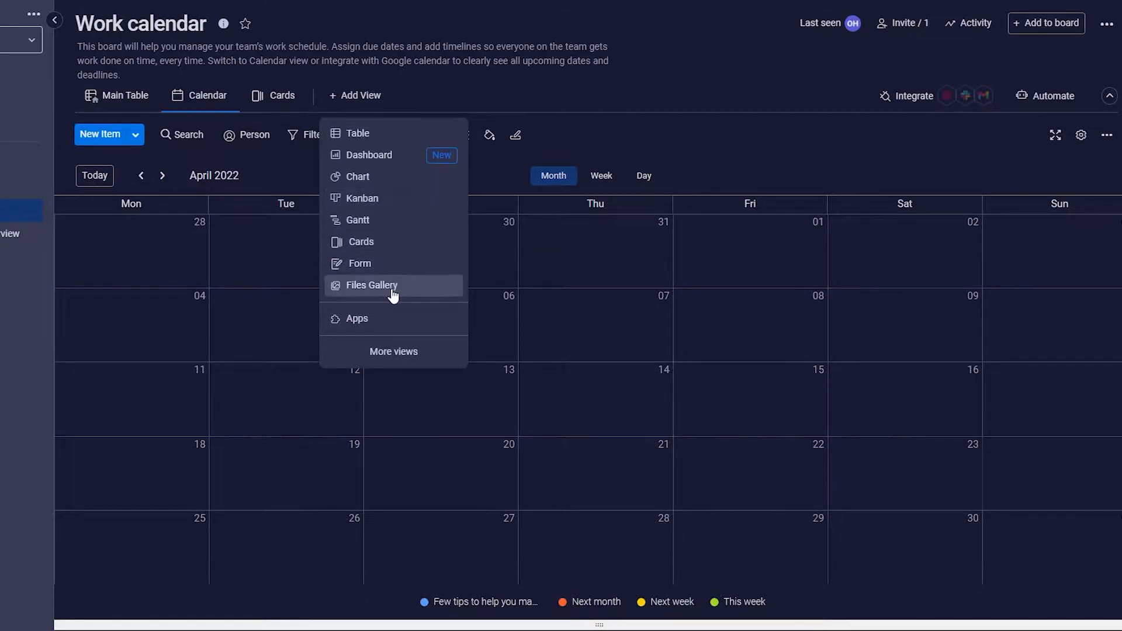
left_click(208, 104)
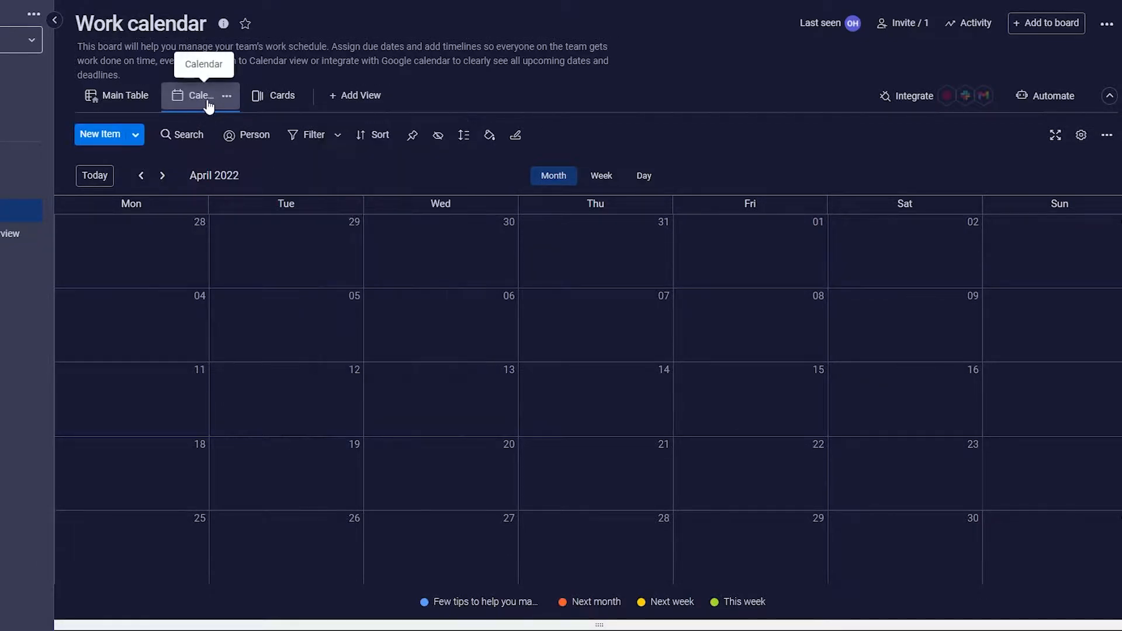
- Expand the item table beneath the calendar to review its groups, and restore the enlarged calendar
left_click(590, 624)
left_click_drag(577, 462, 576, 203)
scroll(500, 356, "down", 2)
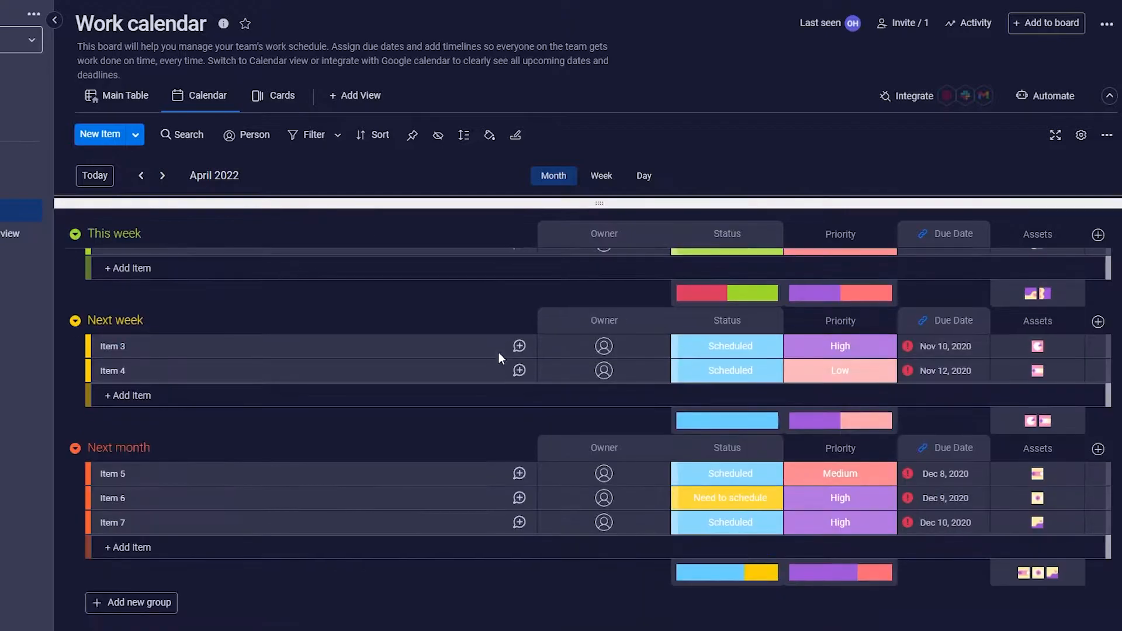
scroll(473, 426, "up", 2)
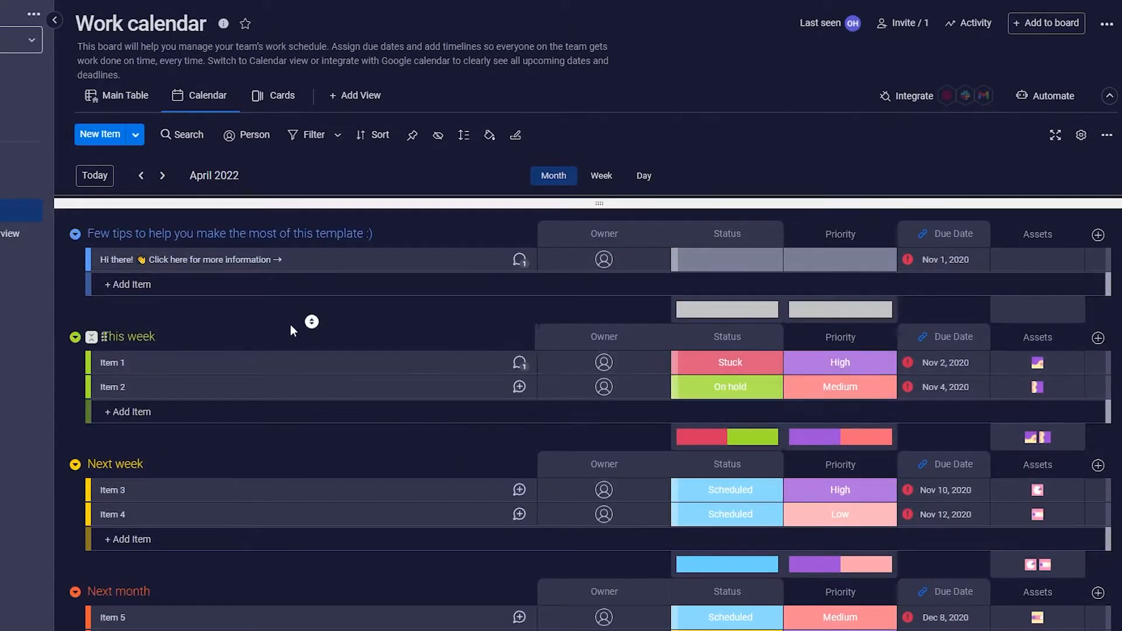
left_click(599, 201)
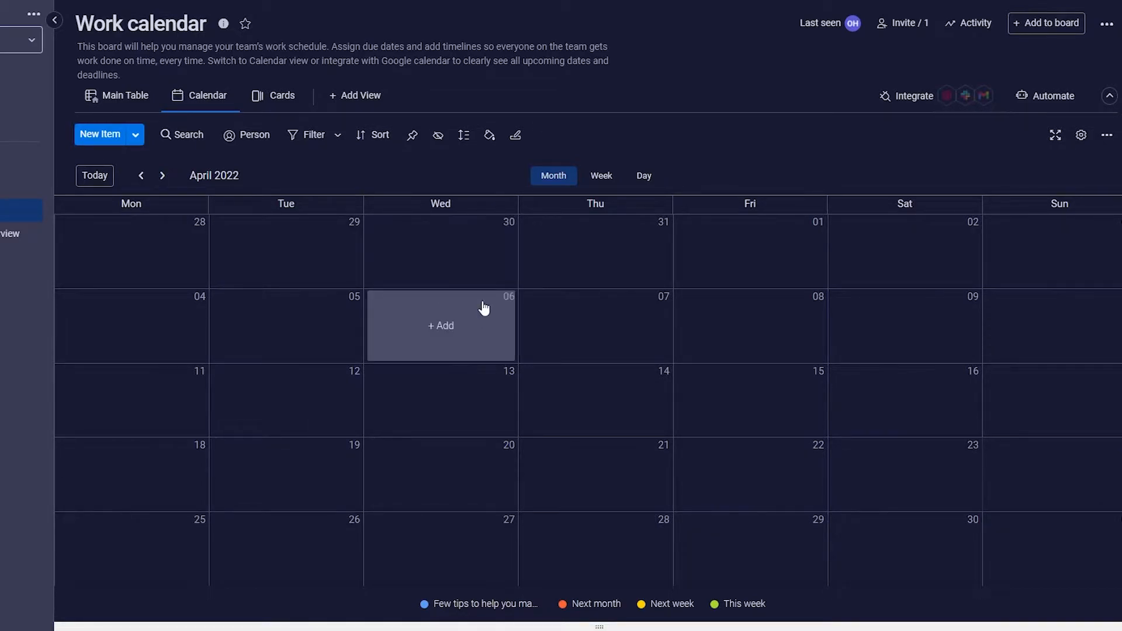
- Start a new item on April 24 named "Video Dead Line" and assign it to the This week group
left_click(1027, 479)
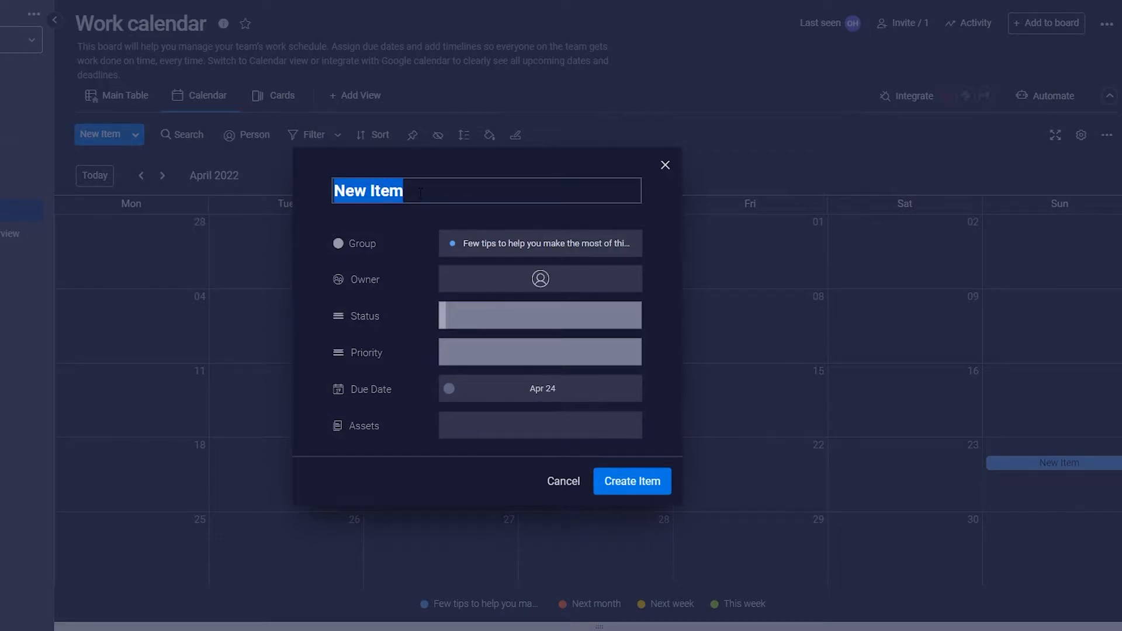
type("Video Dead")
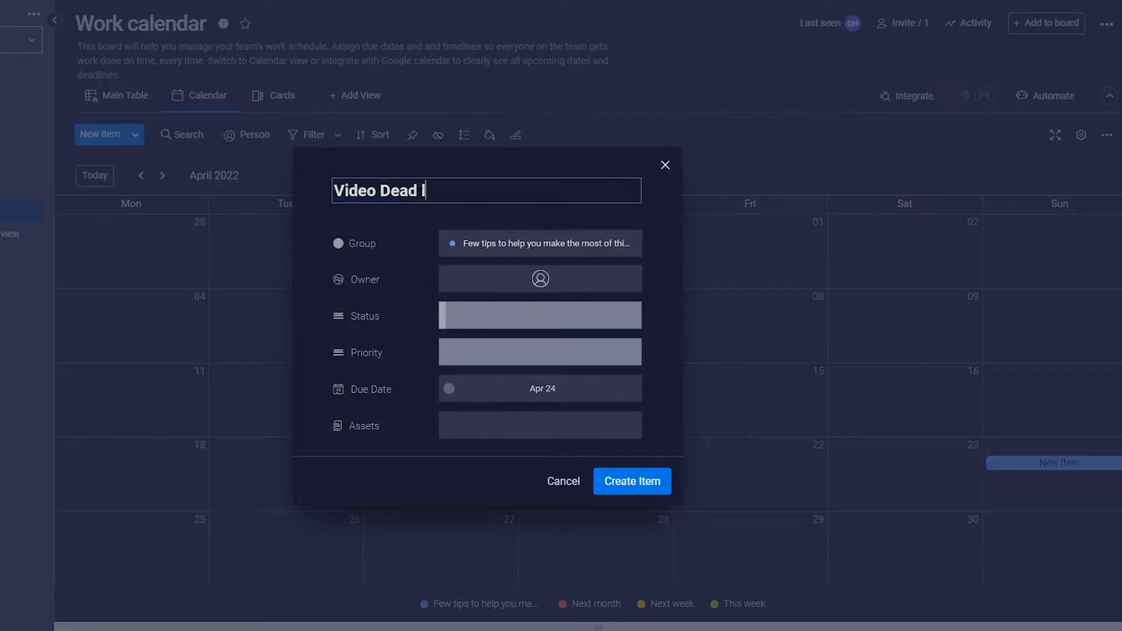
type(" Line")
left_click(513, 252)
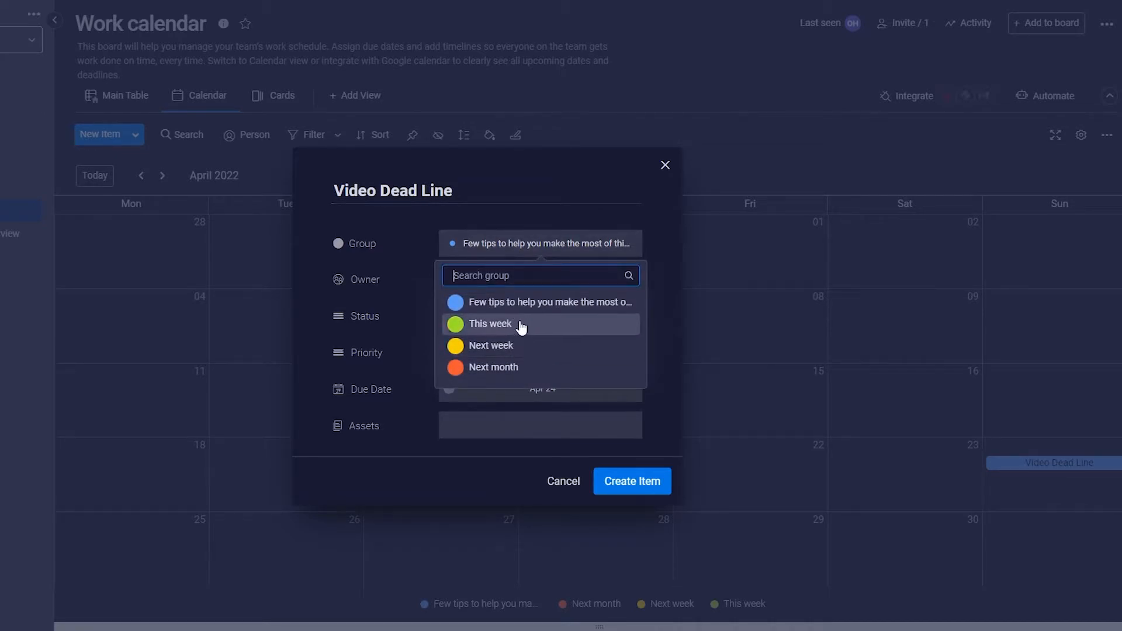
left_click(522, 325)
- Set the item's status to Done and its priority to High, and create it without attaching assets
left_click(473, 321)
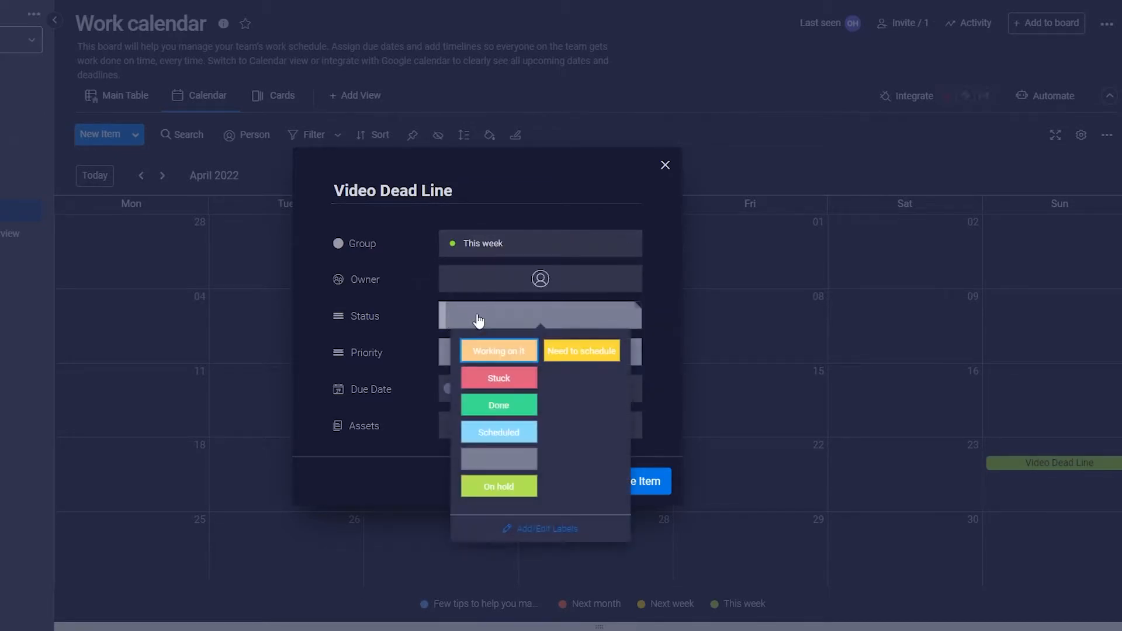
left_click(512, 409)
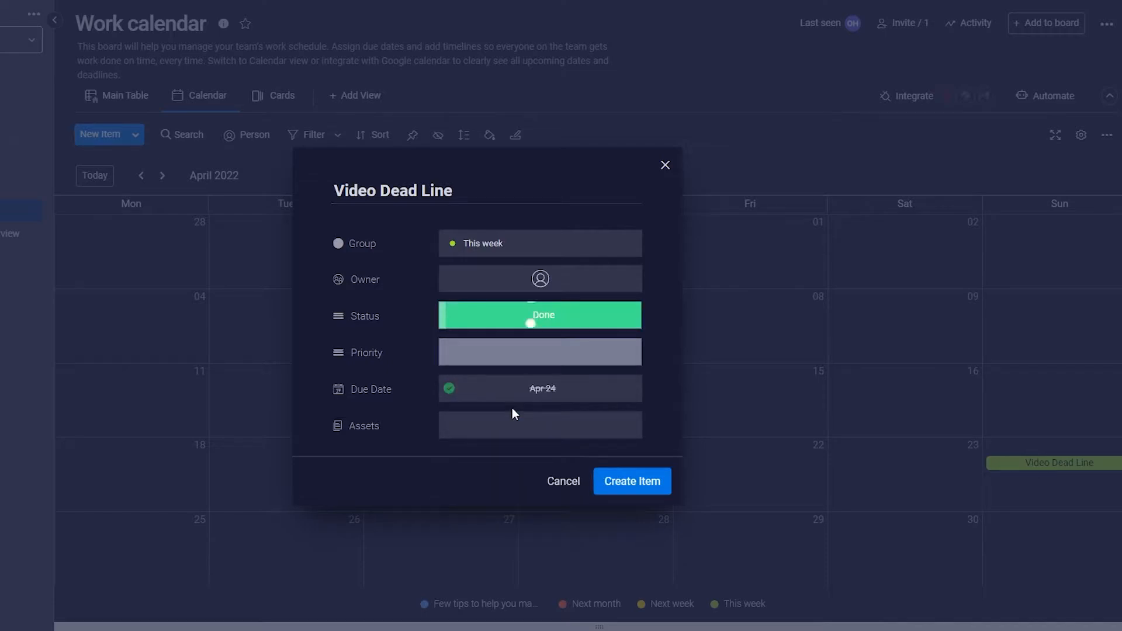
left_click(501, 357)
left_click(549, 390)
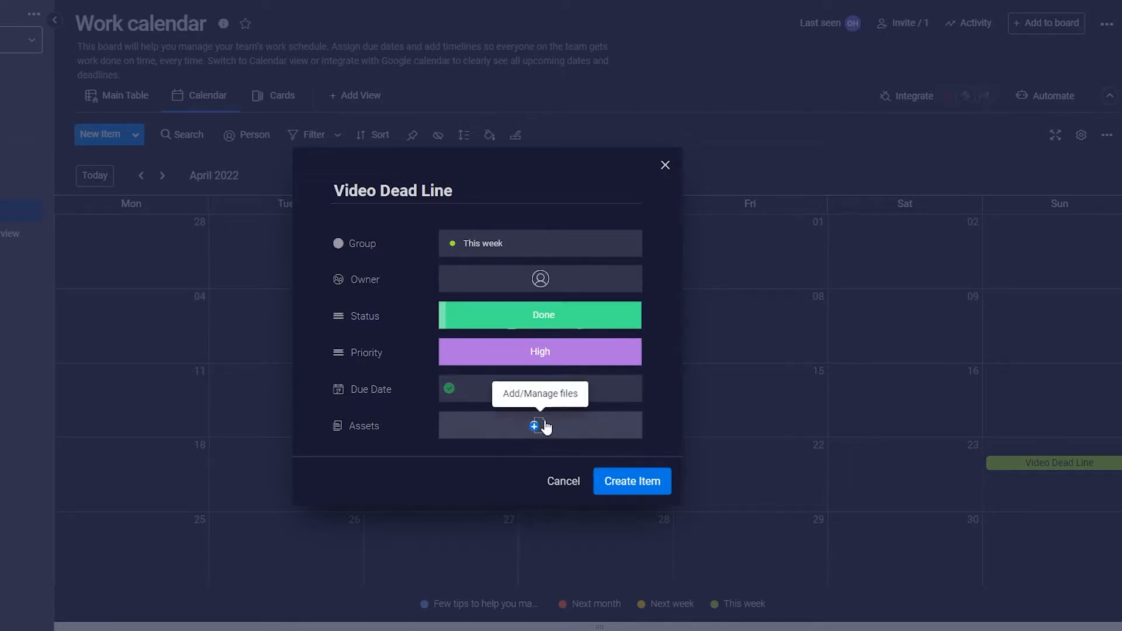
left_click(534, 426)
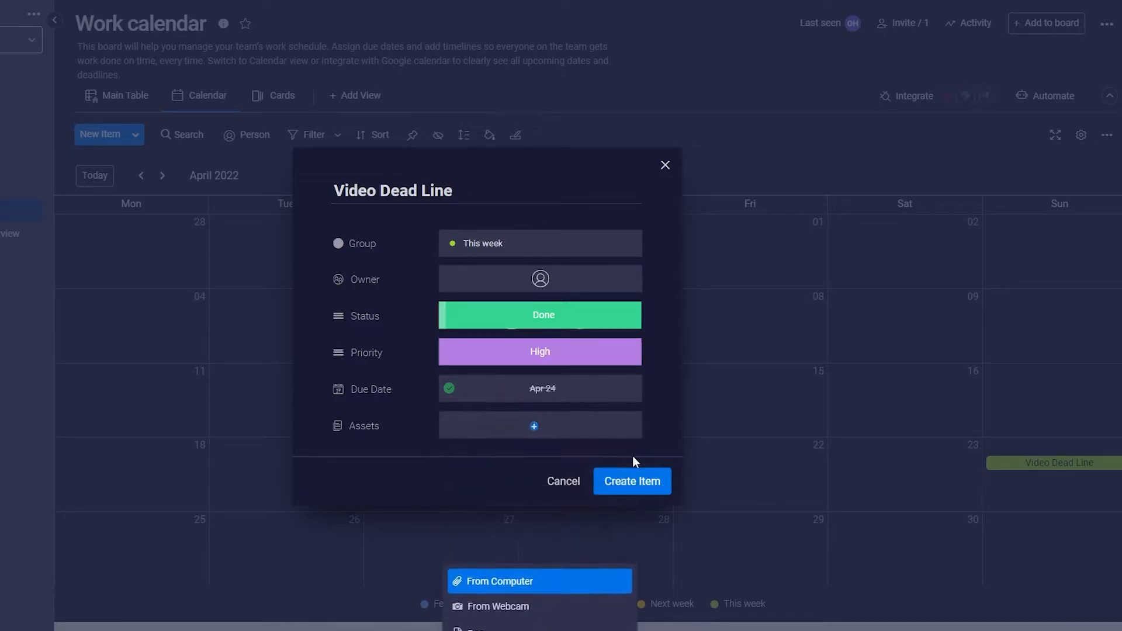
left_click(496, 481)
left_click(625, 484)
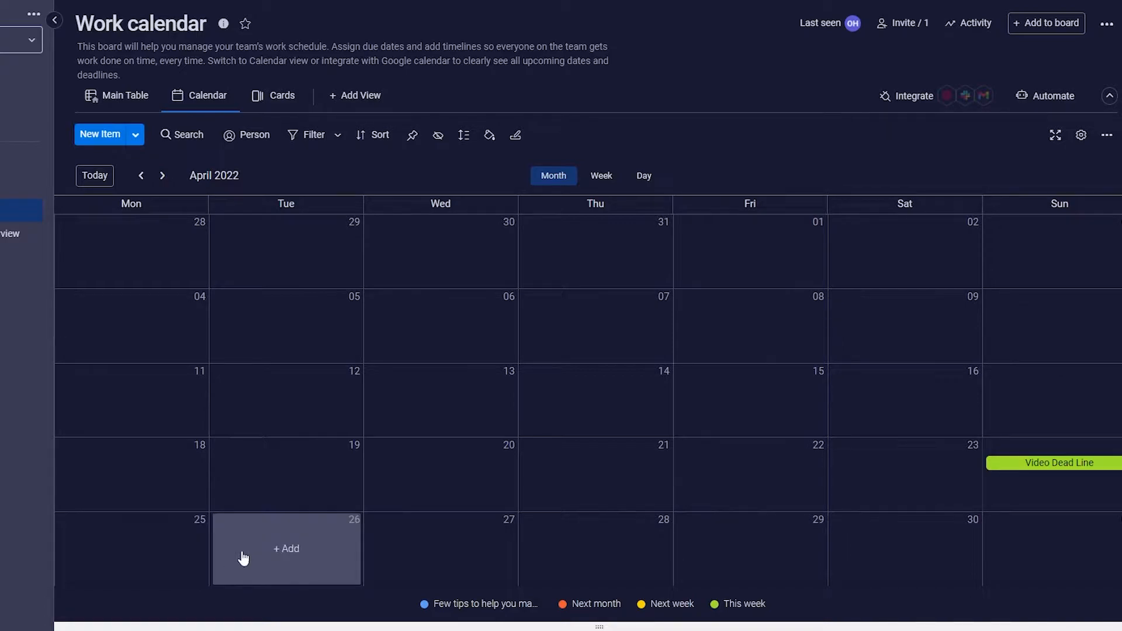
- Start a new item on April 26 named "Week 5 Dead line" and add a due time of 05:00 PM
left_click(243, 558)
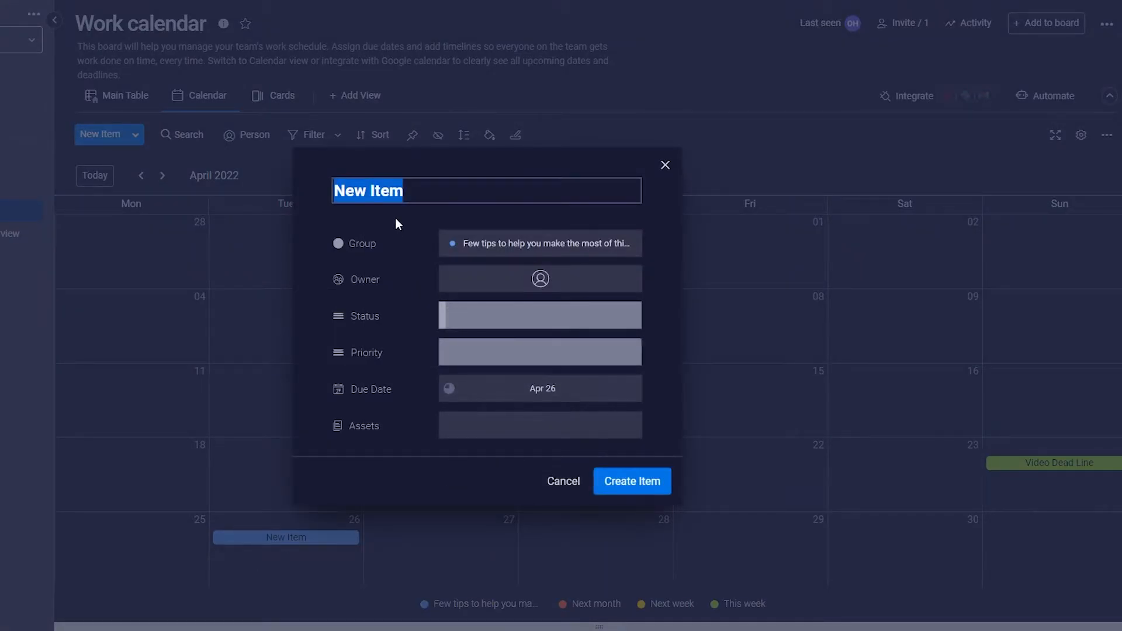
type("Week ")
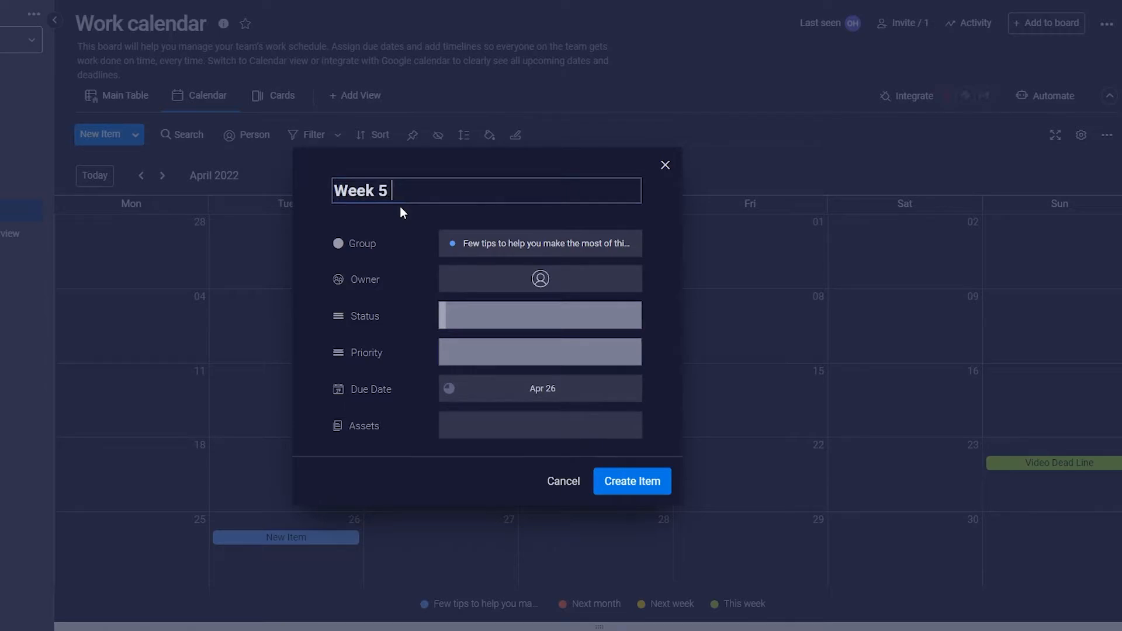
type("5 Dead line")
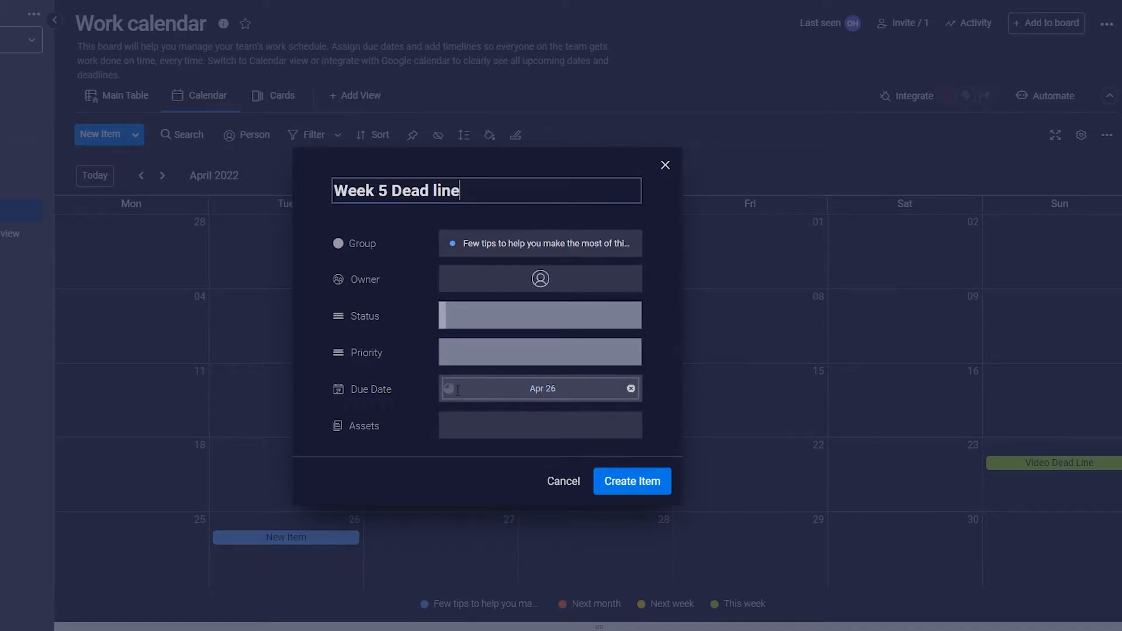
mouse_move(449, 388)
left_click(501, 384)
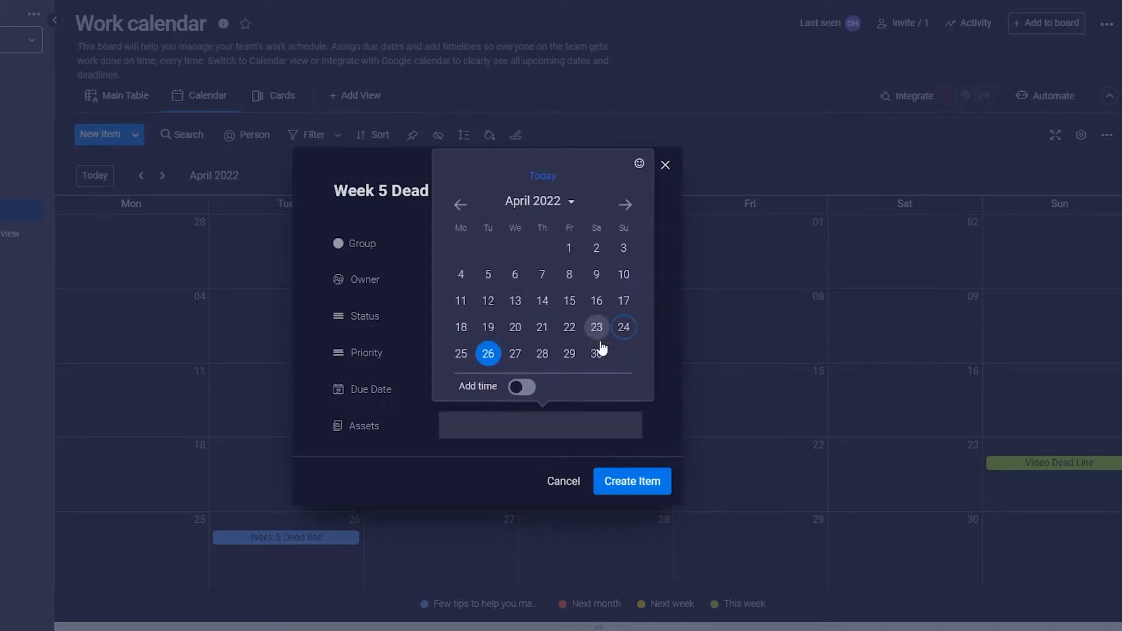
left_click(523, 392)
type("05:00 PM")
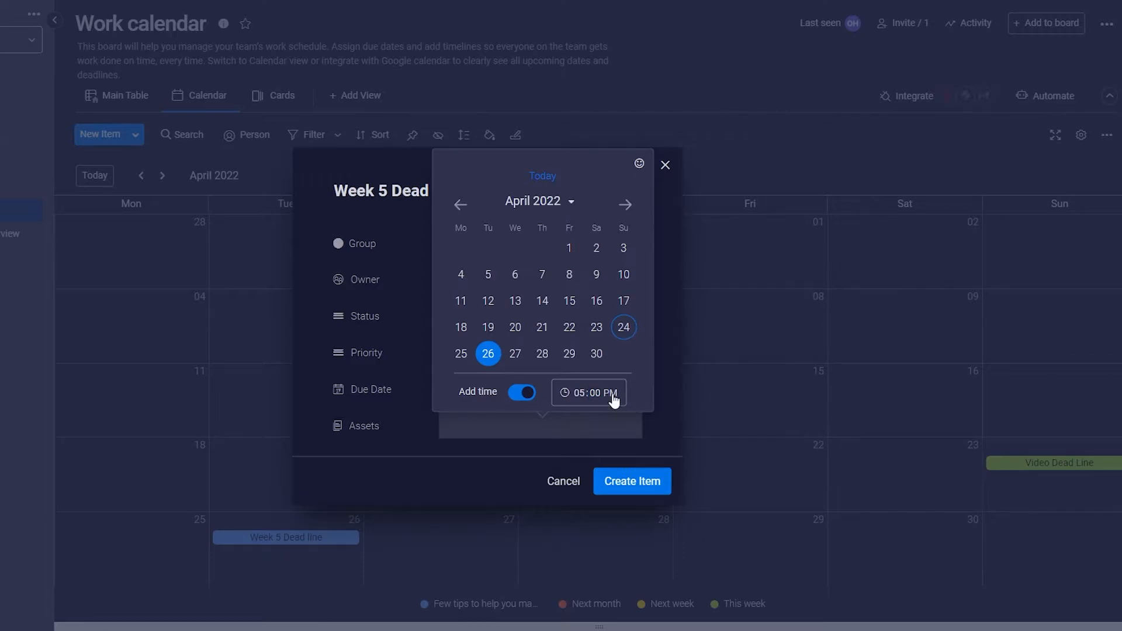
left_click(597, 449)
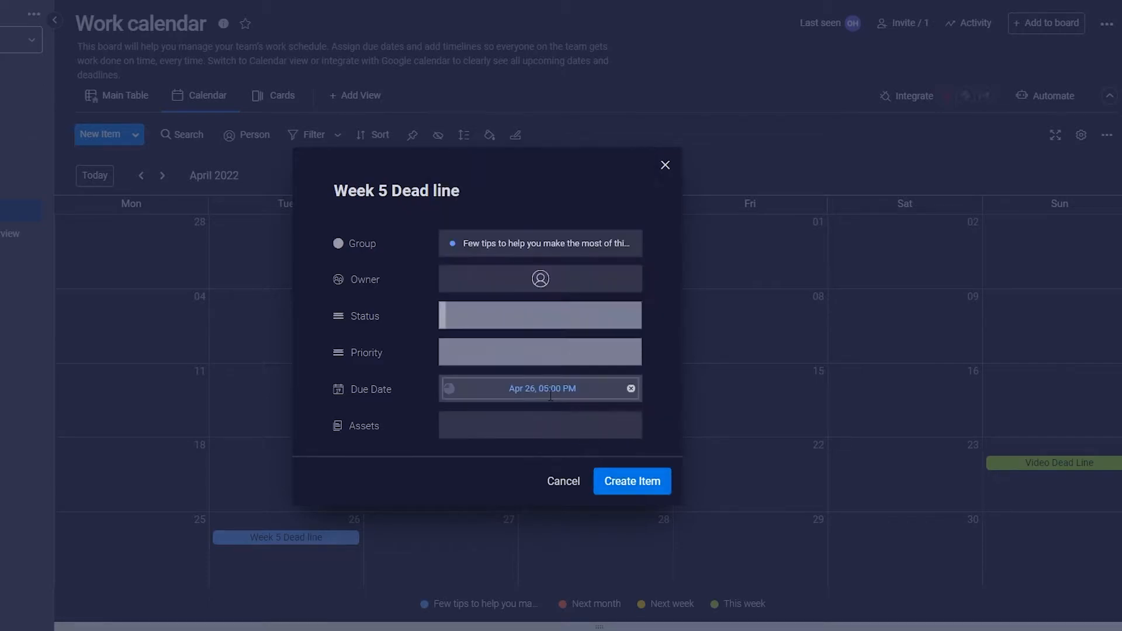
- Assign the item to the Next week group with status Scheduled and priority High, and create it
left_click(495, 254)
left_click(513, 346)
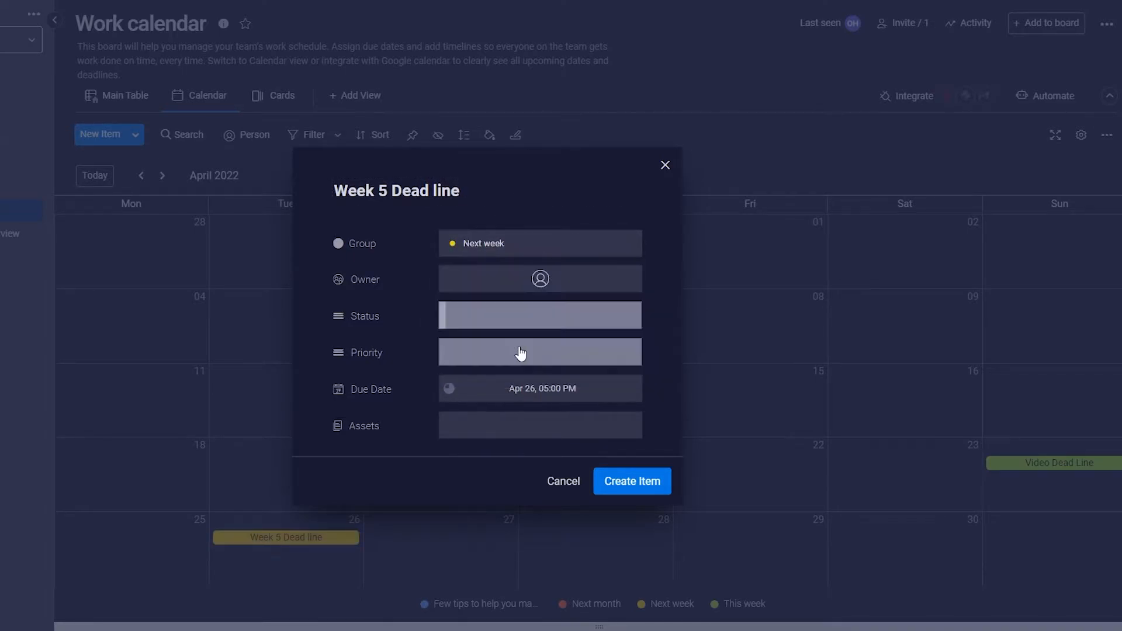
left_click(486, 329)
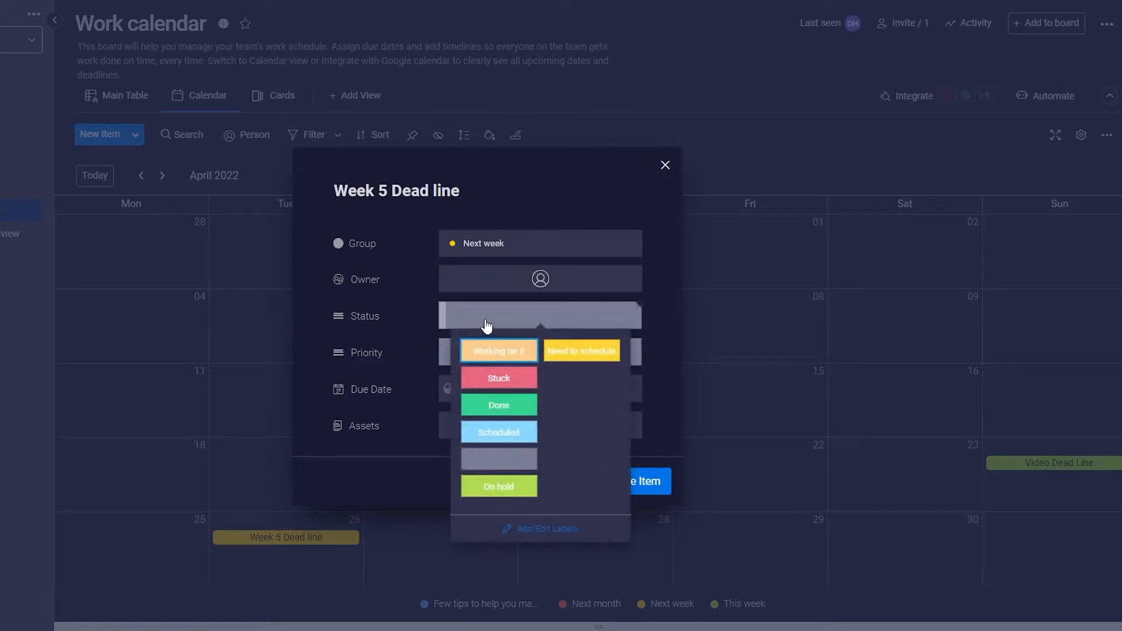
left_click(510, 435)
left_click(479, 360)
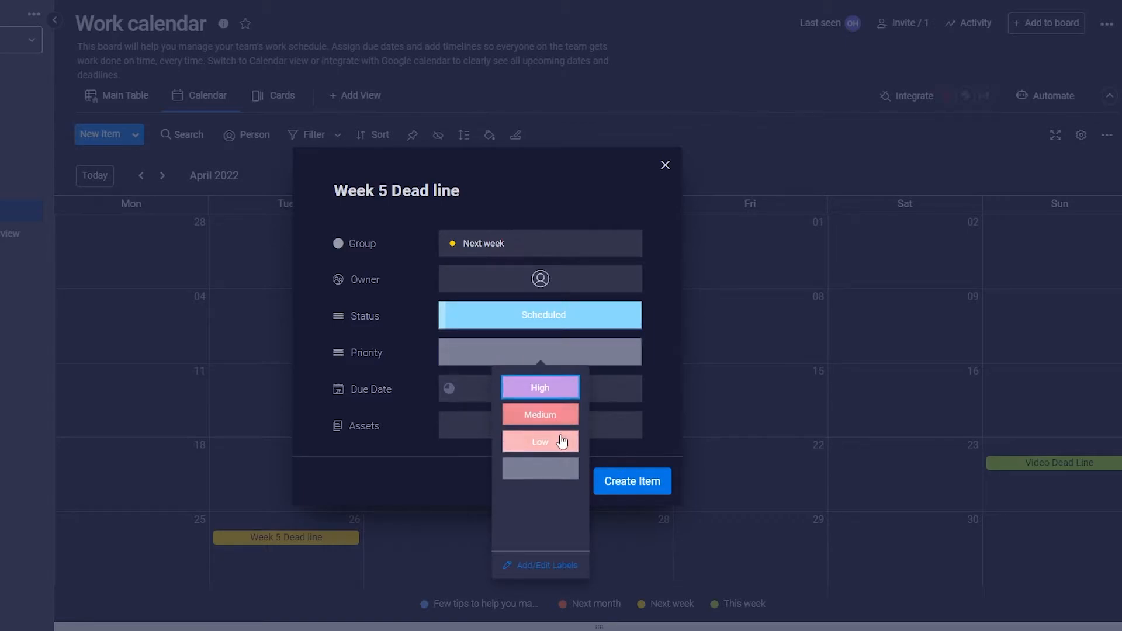
left_click(556, 398)
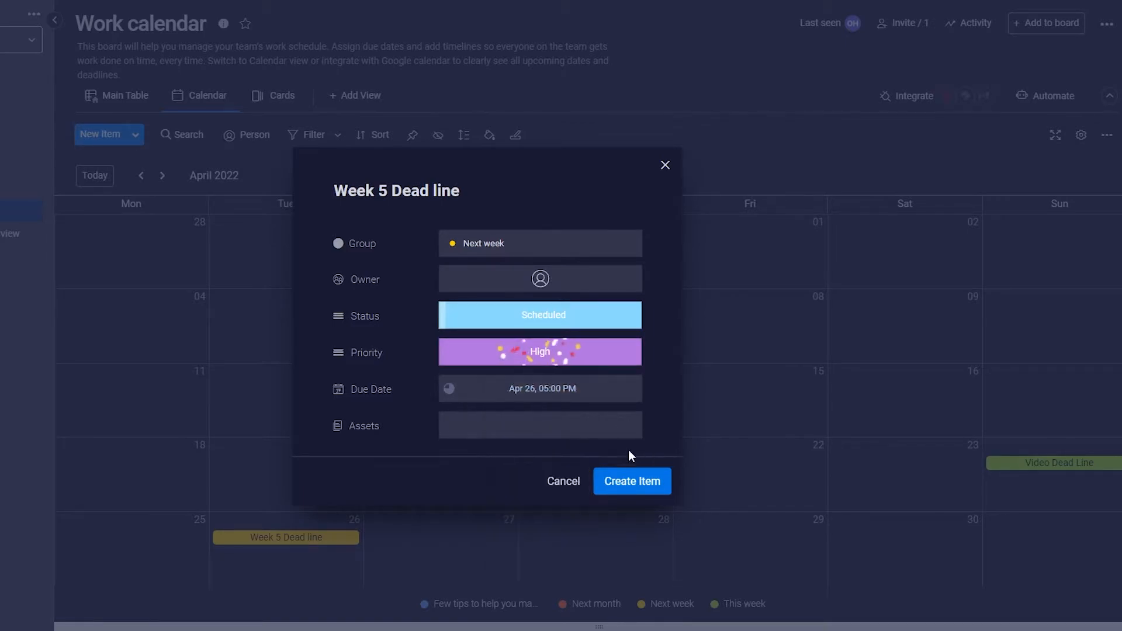
left_click(618, 493)
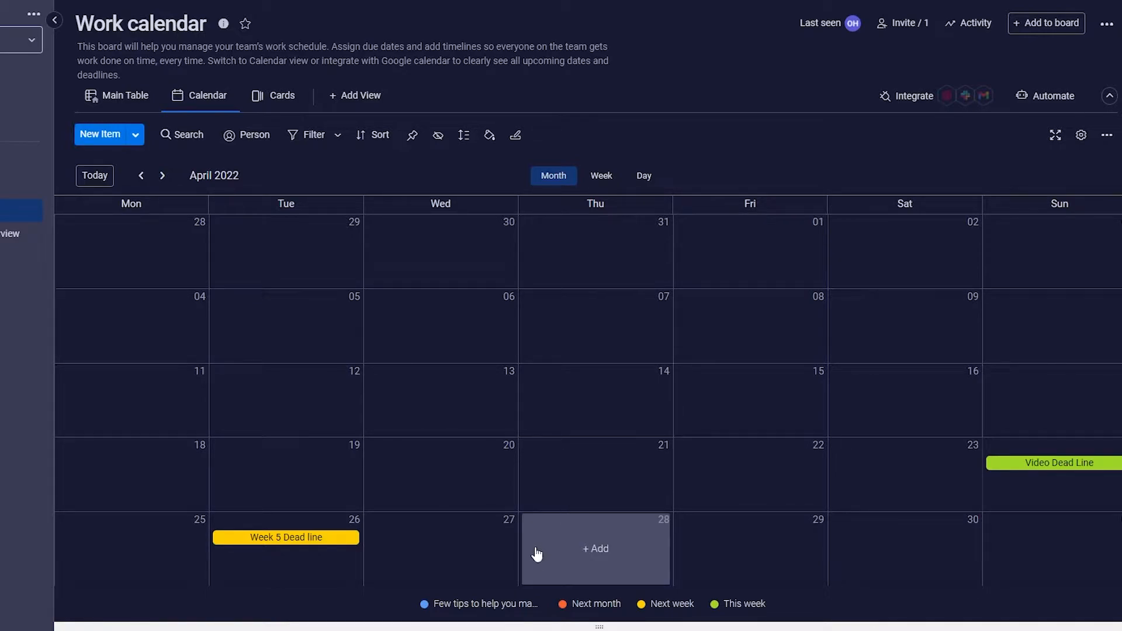
- Start another new item on April 26 named "Have to go record a Podcast"
left_click(442, 549)
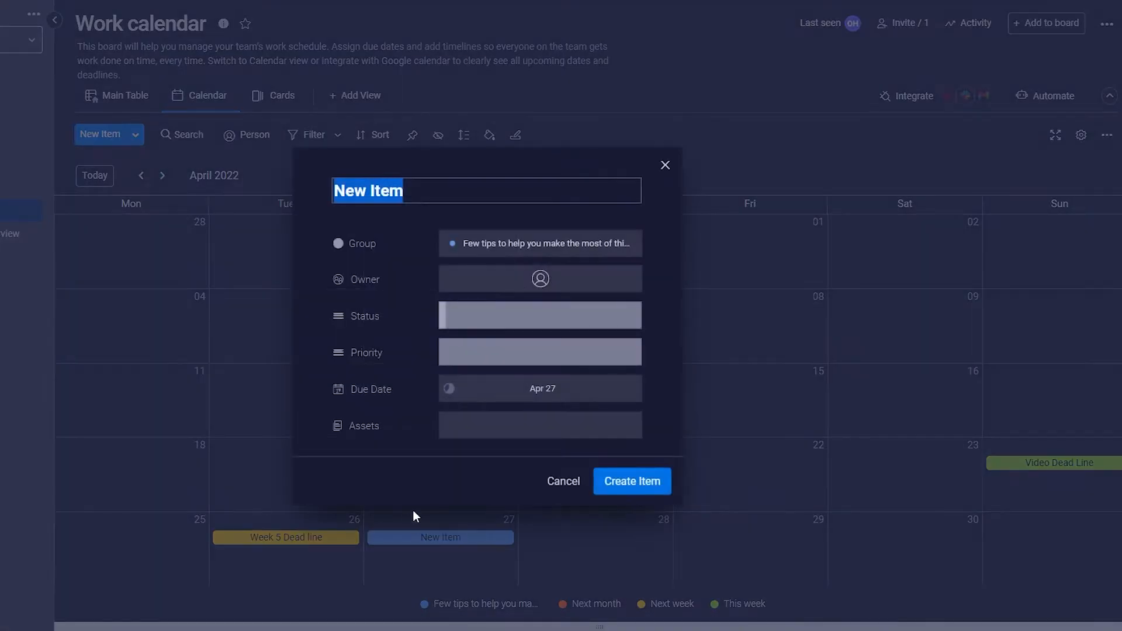
left_click(666, 167)
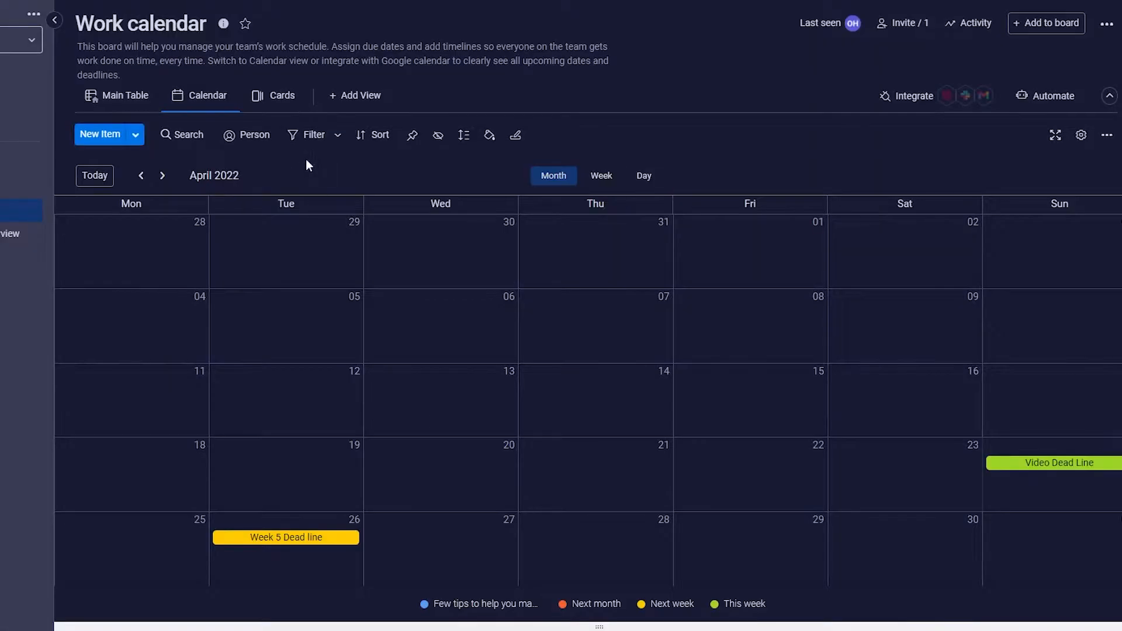
left_click(279, 565)
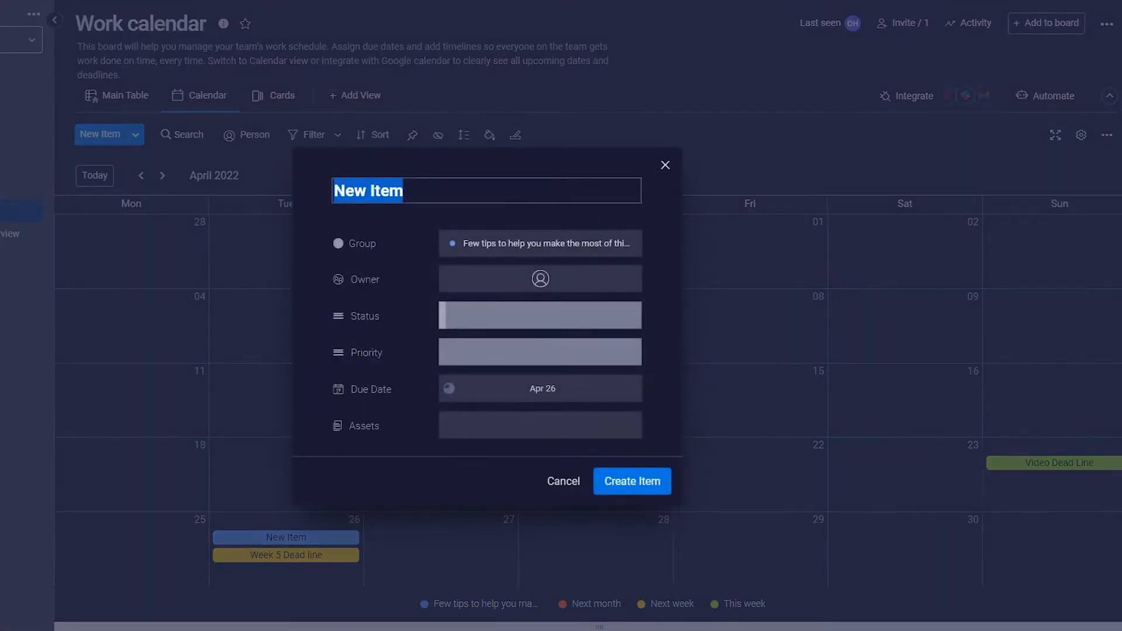
type("Podcast")
key("Home")
type("Have t")
key("BackSpace")
type("t")
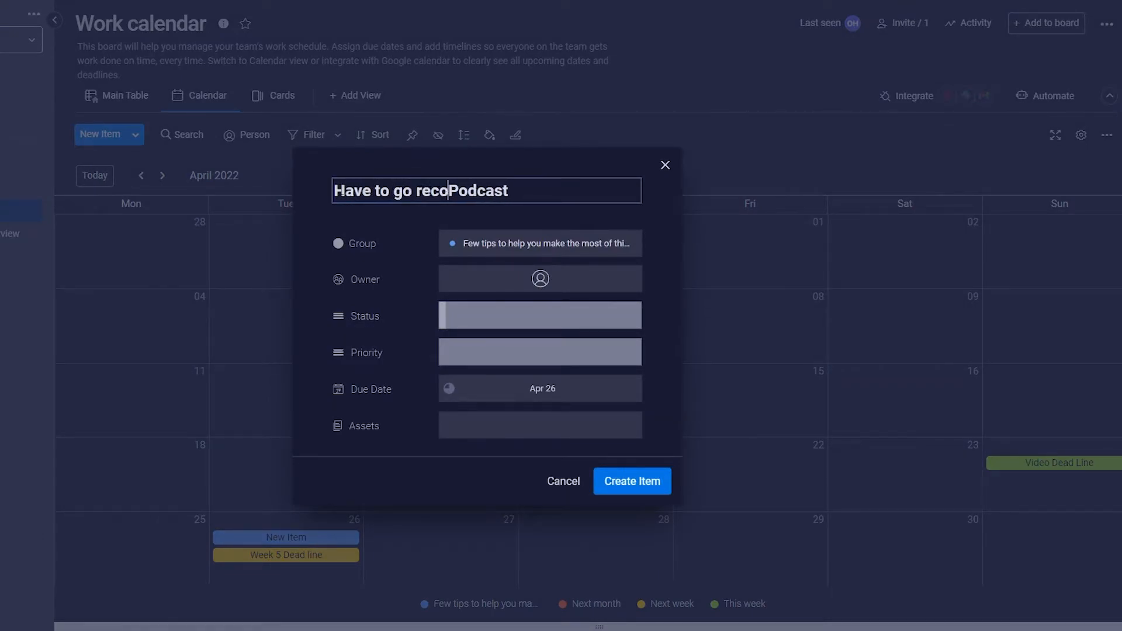
type("o go record a")
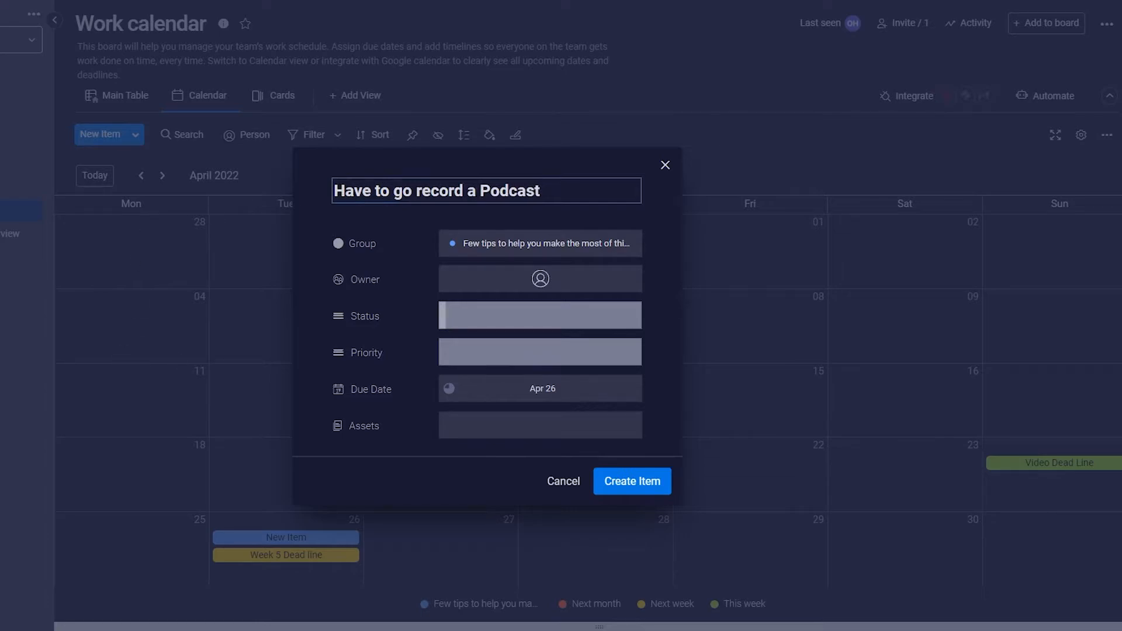
- Assign the podcast item to the Next week group and set the account holder as its owner
left_click(483, 249)
left_click(502, 347)
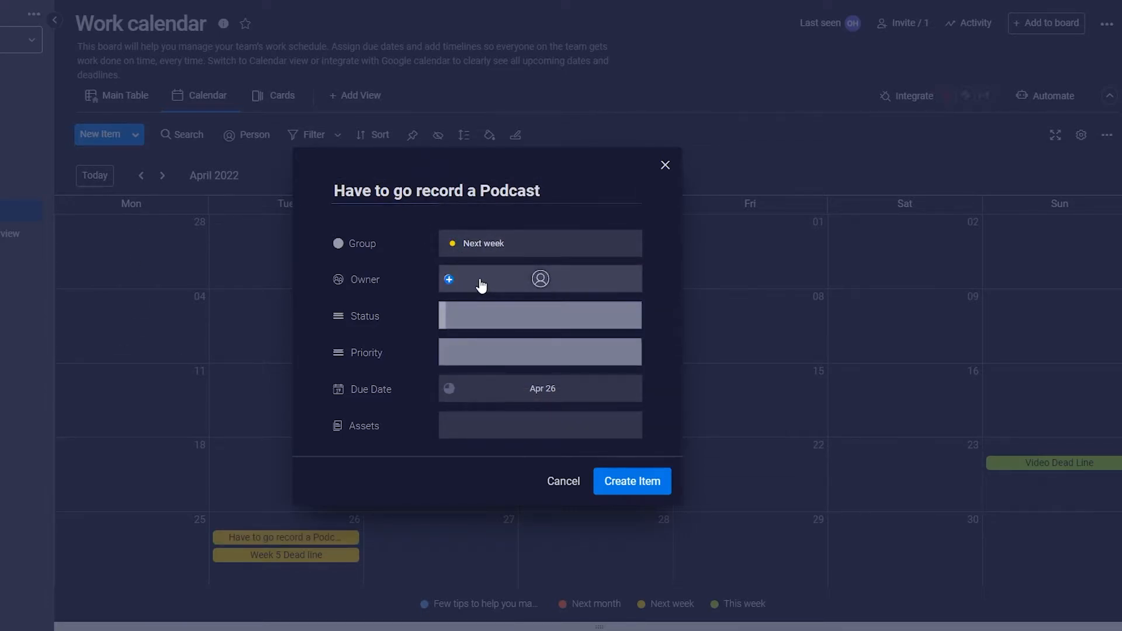
left_click(481, 285)
left_click(499, 349)
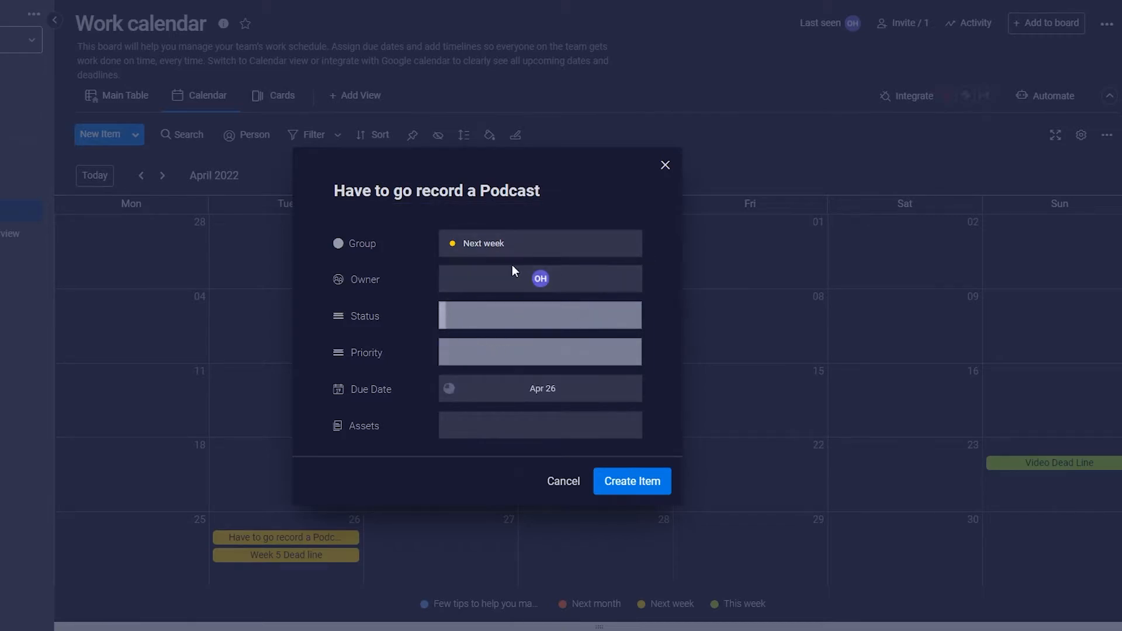
- Set the podcast item's status to Scheduled and its priority to High, and create it
left_click(475, 318)
left_click(501, 426)
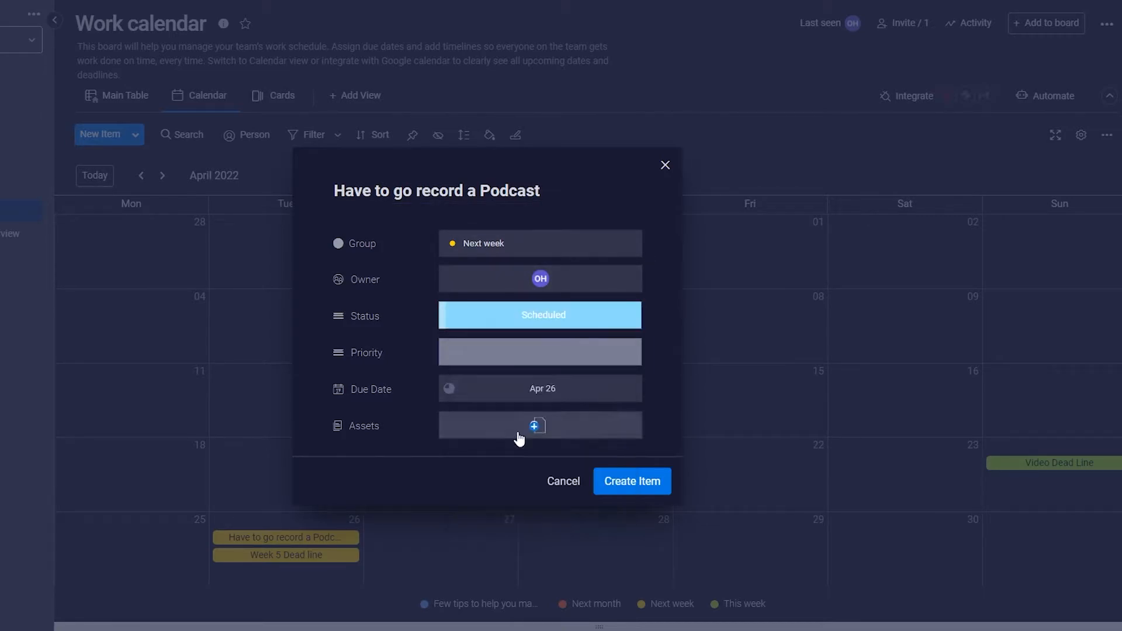
left_click(500, 366)
left_click(541, 386)
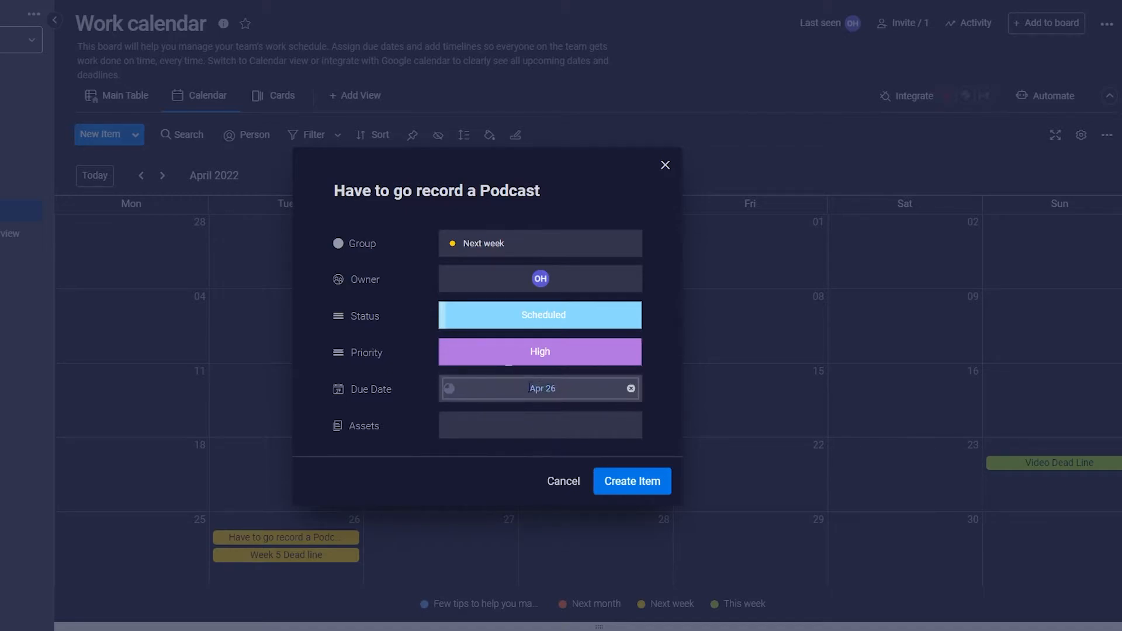
left_click(636, 485)
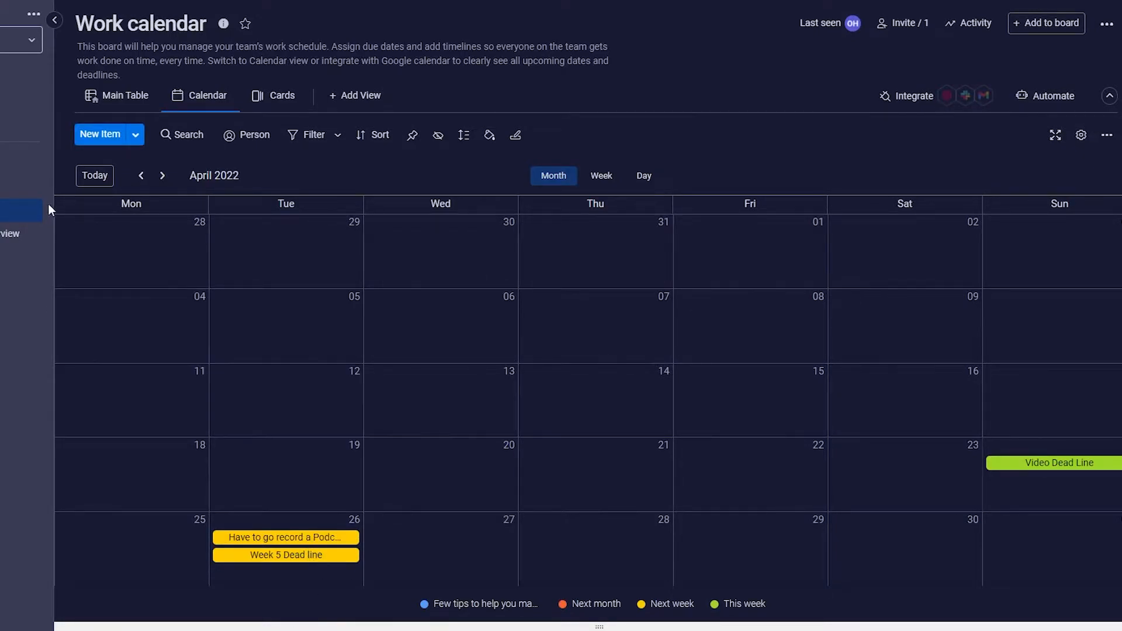
- View the calendar by week and by day, and return to the month view
left_click(600, 185)
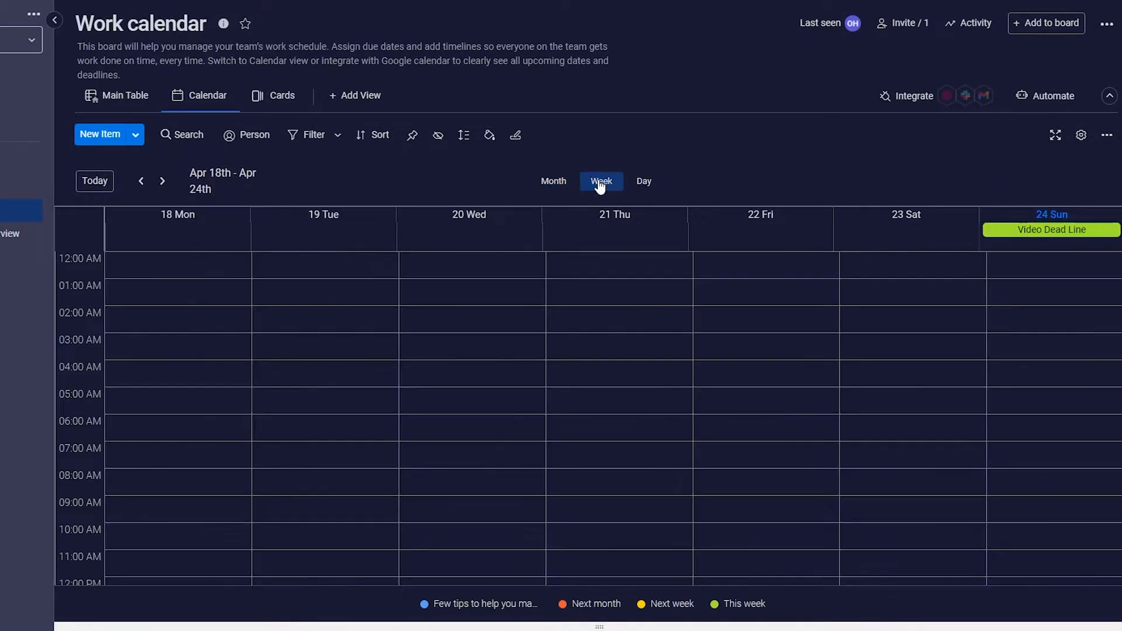
left_click(643, 182)
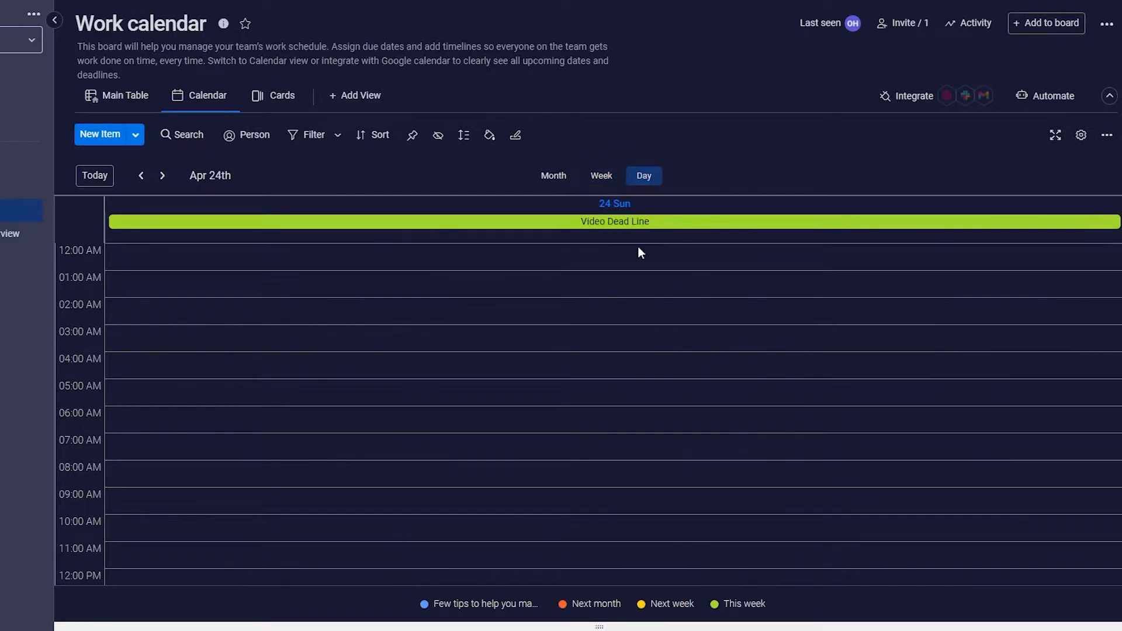
left_click(553, 182)
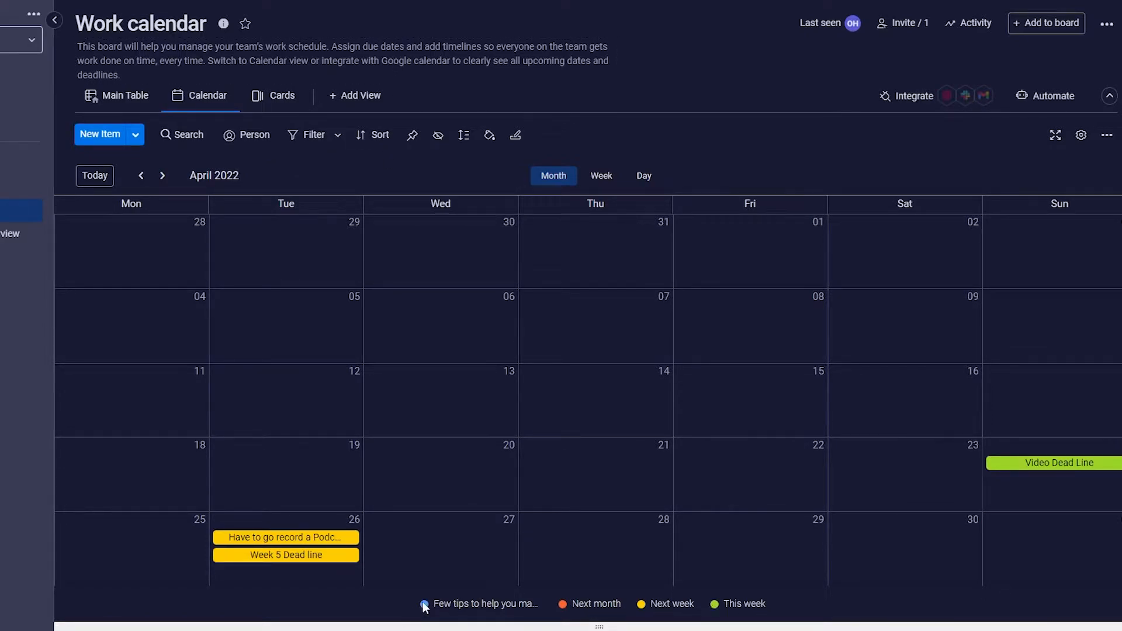
- Add a new group of items to the Work calendar board and dismiss the notification
left_click(135, 136)
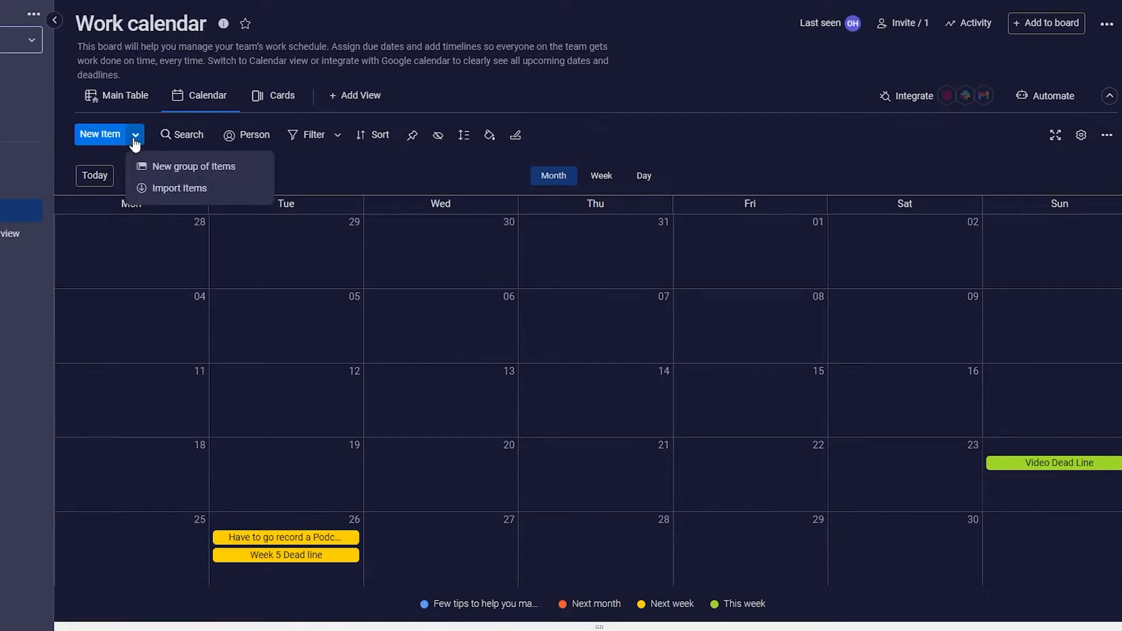
left_click(153, 170)
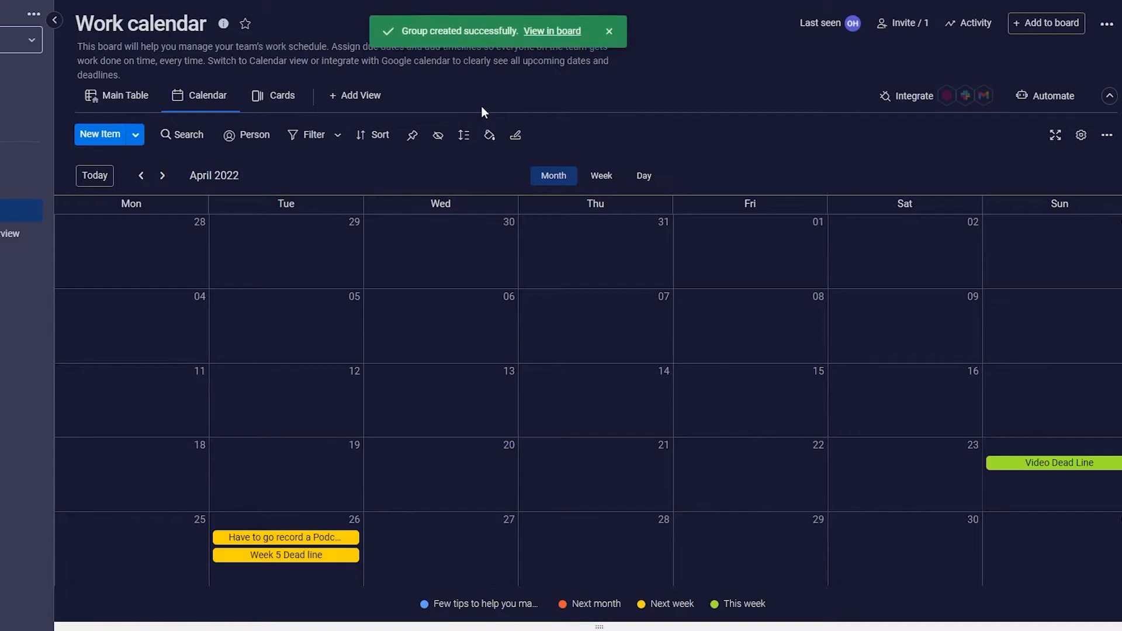
left_click(609, 32)
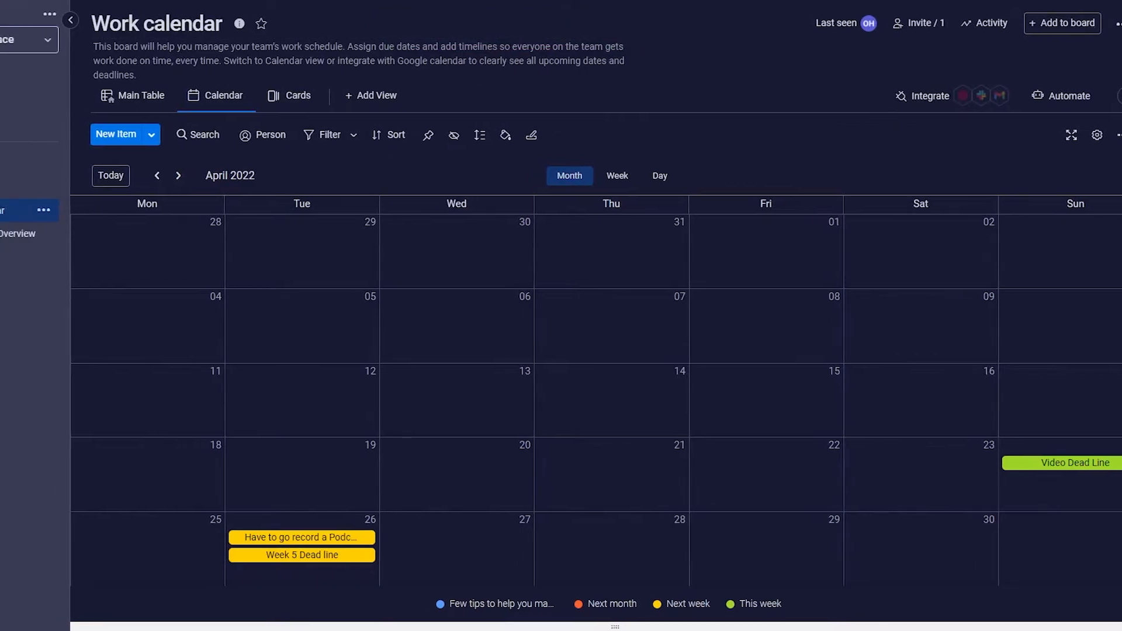
- Open the Team Tasks Overview dashboard and examine the items behind the Priority chart's High slice across all groups
left_click(75, 237)
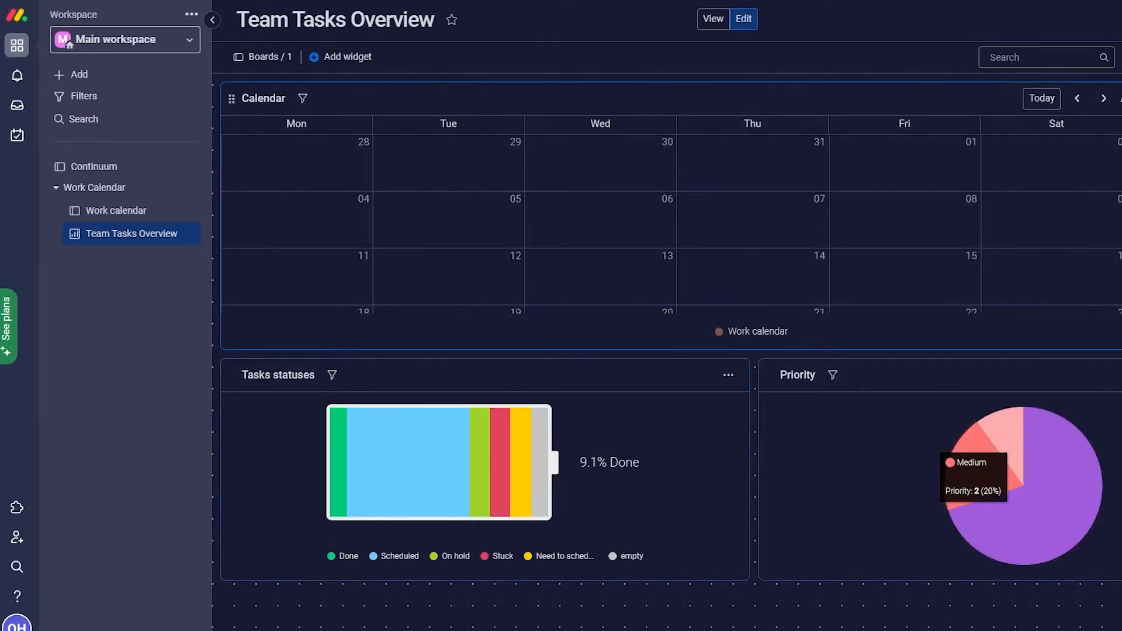
mouse_move(1084, 526)
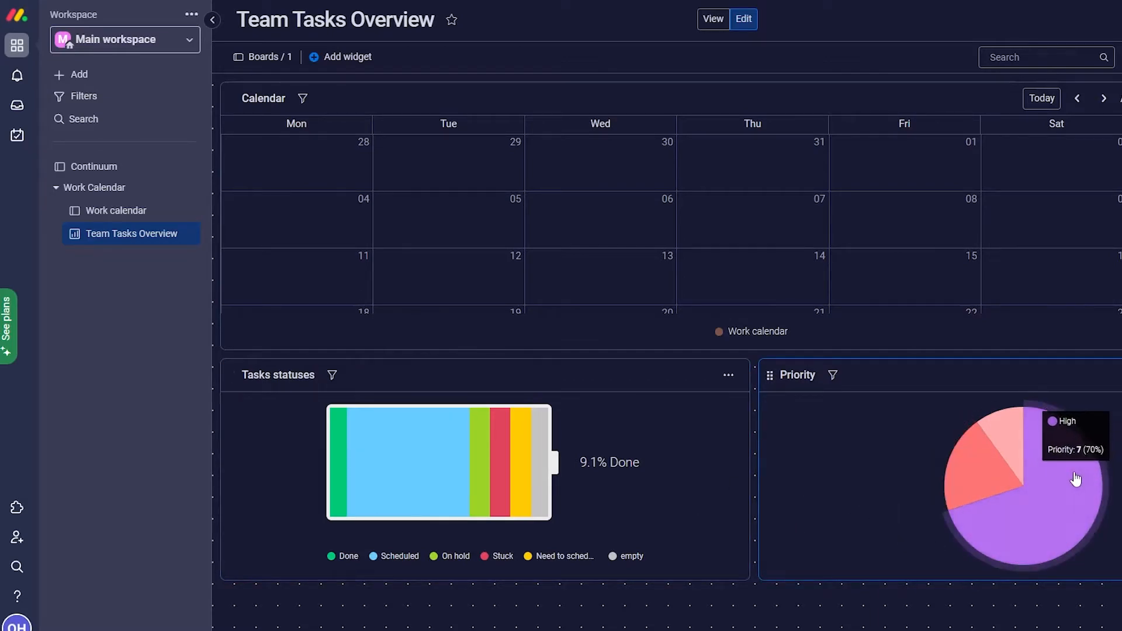
left_click(1075, 482)
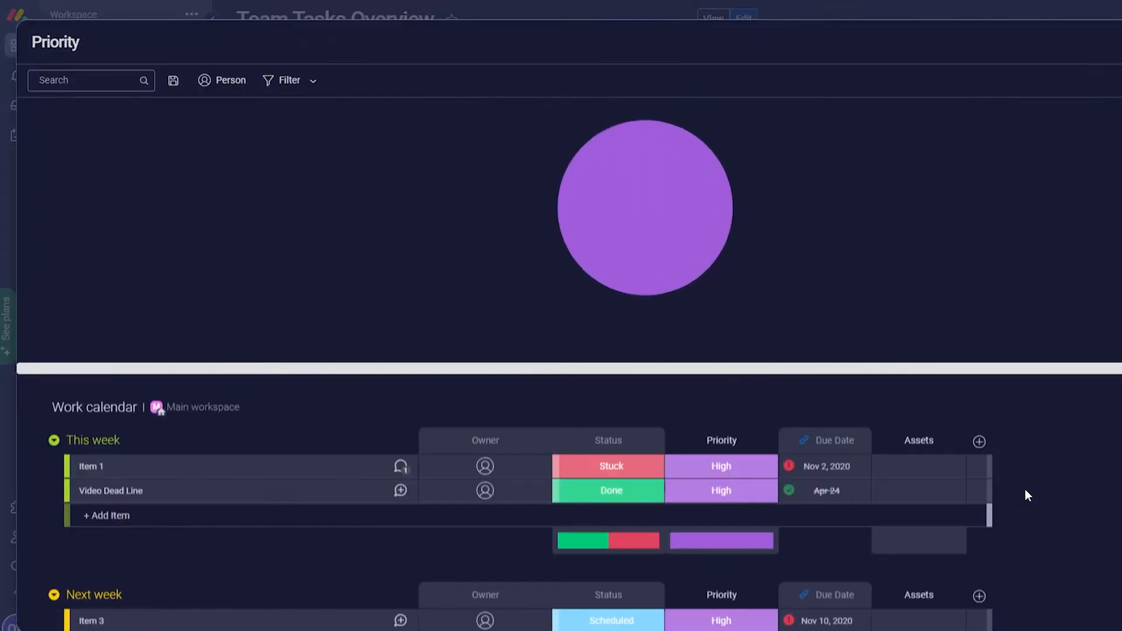
scroll(652, 485, "down", 2)
scroll(652, 484, "down", 1)
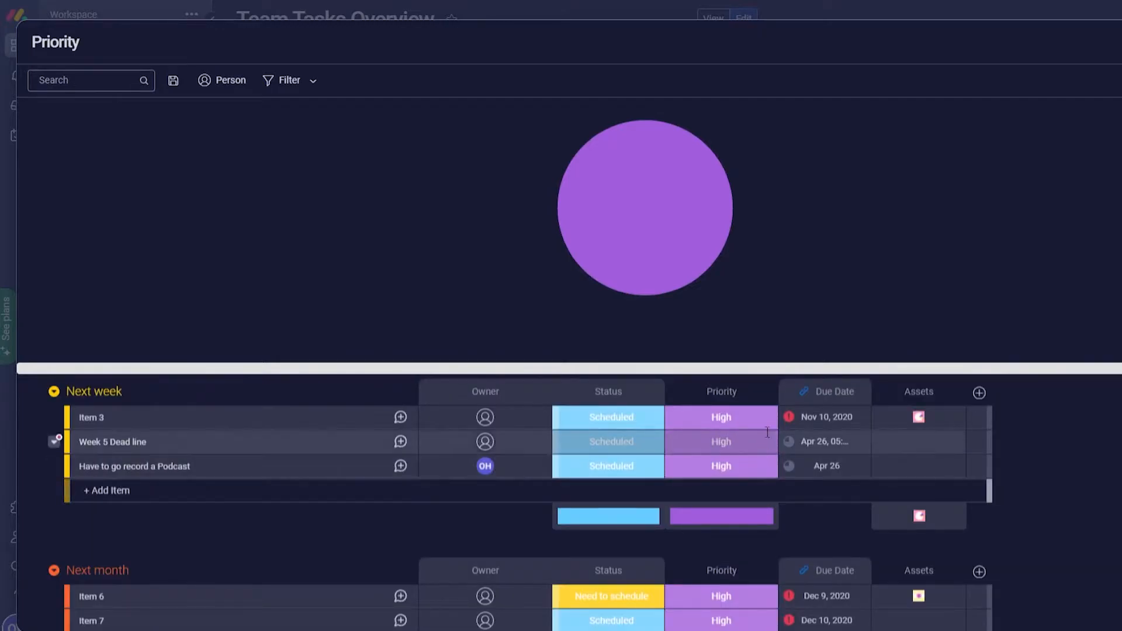
scroll(744, 471, "down", 2)
scroll(715, 498, "up", 4)
scroll(684, 492, "down", 1)
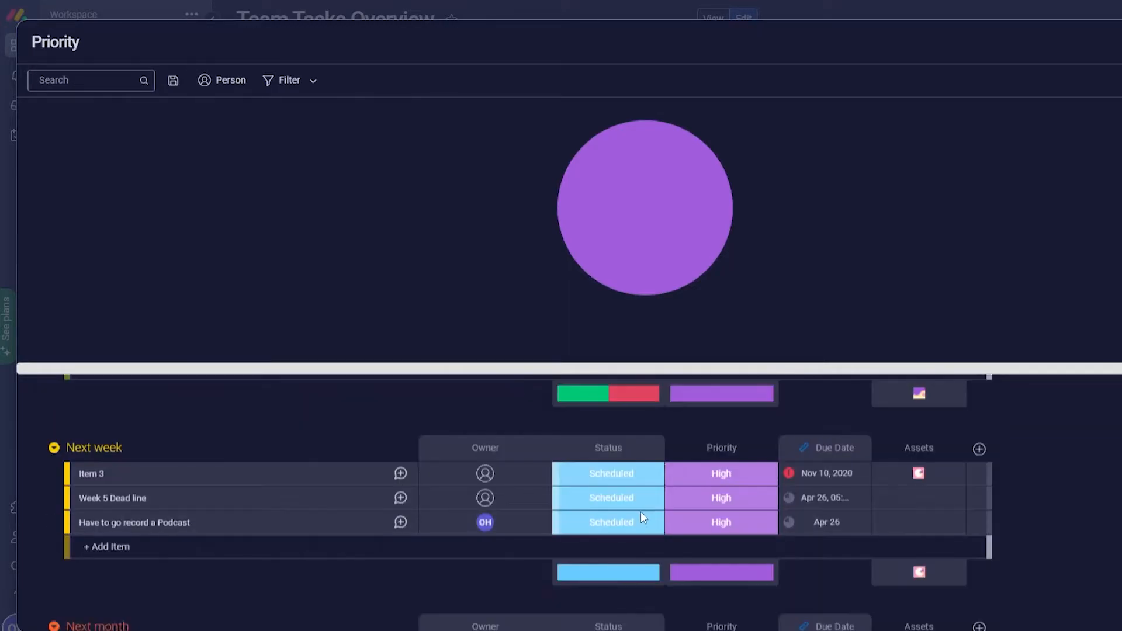
scroll(624, 514, "down", 3)
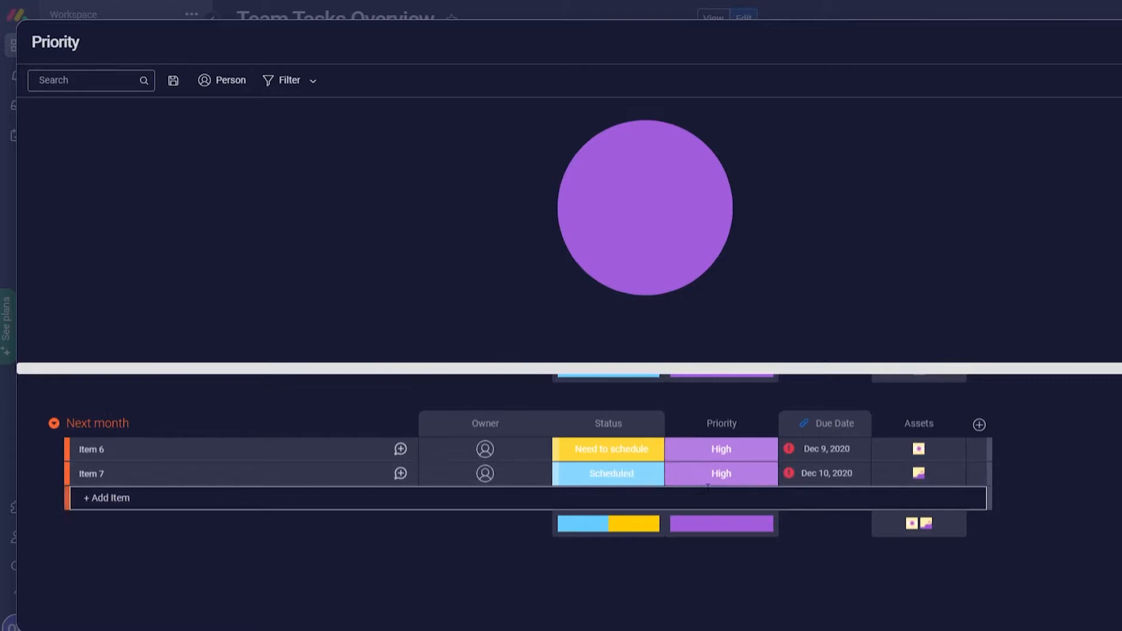
scroll(711, 496, "up", 5)
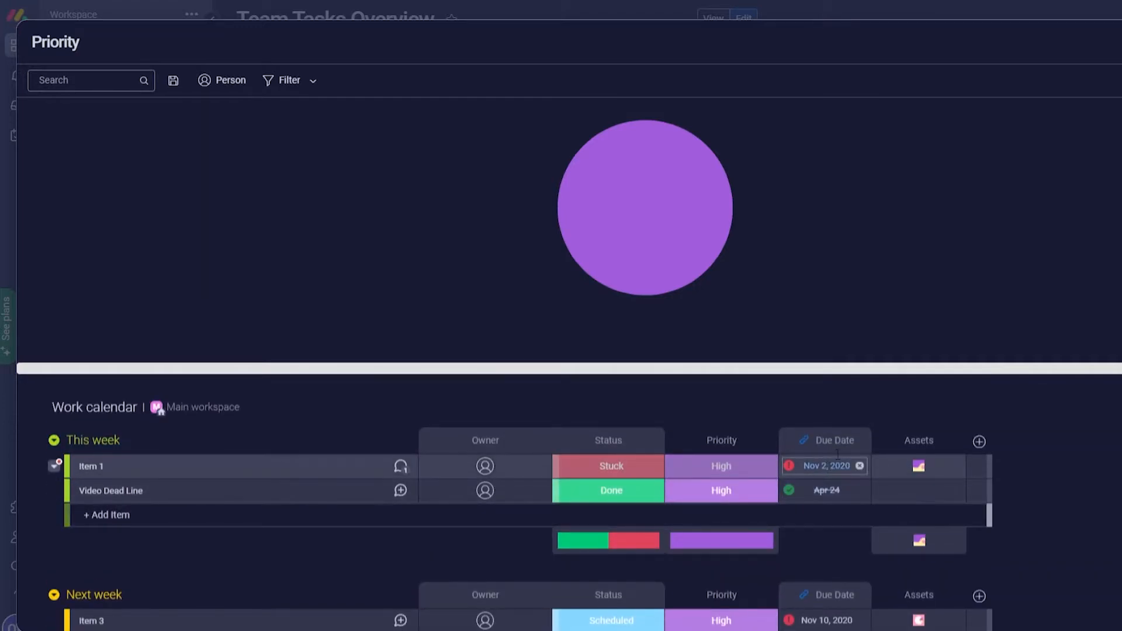
scroll(853, 467, "down", 5)
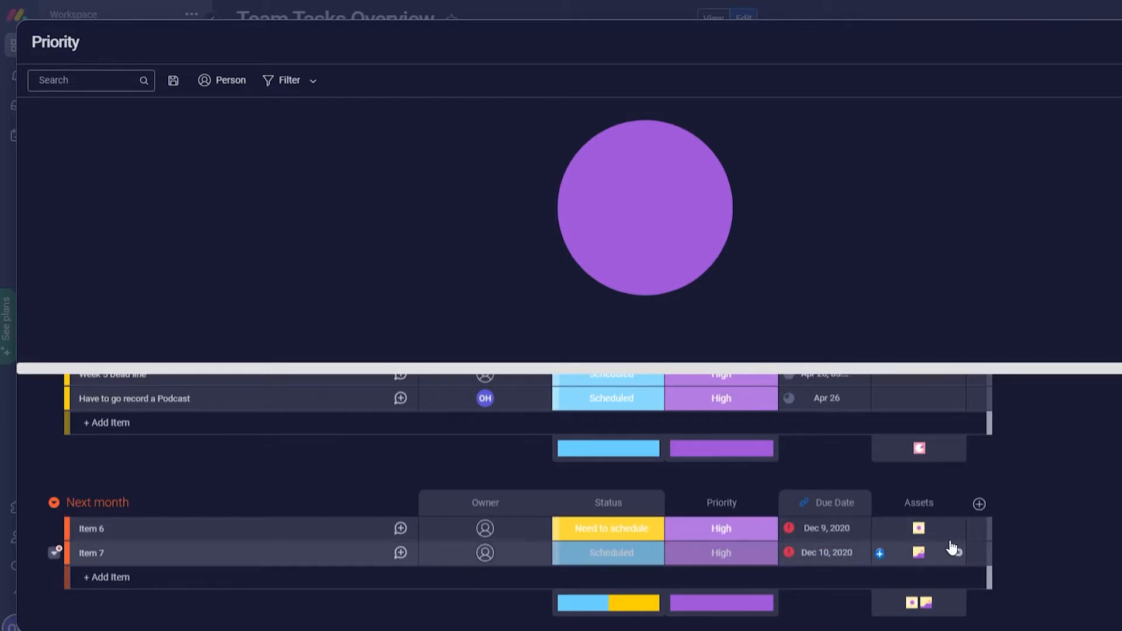
- Close the Priority chart's item list and return to the Work calendar board
scroll(876, 551, "up", 3)
key("Escape")
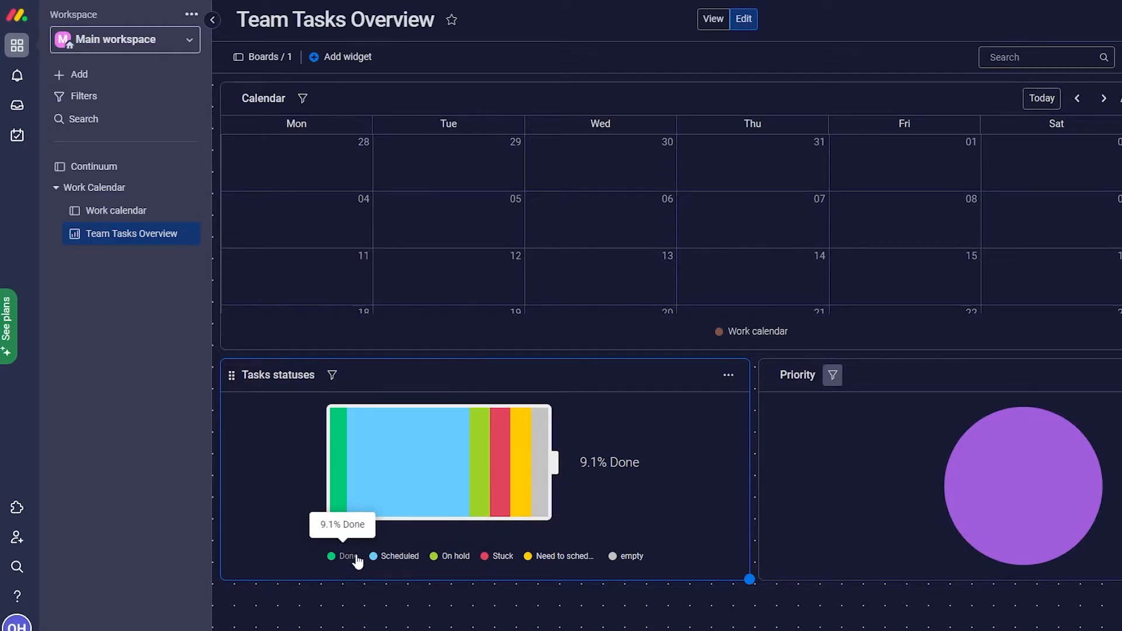
left_click(120, 211)
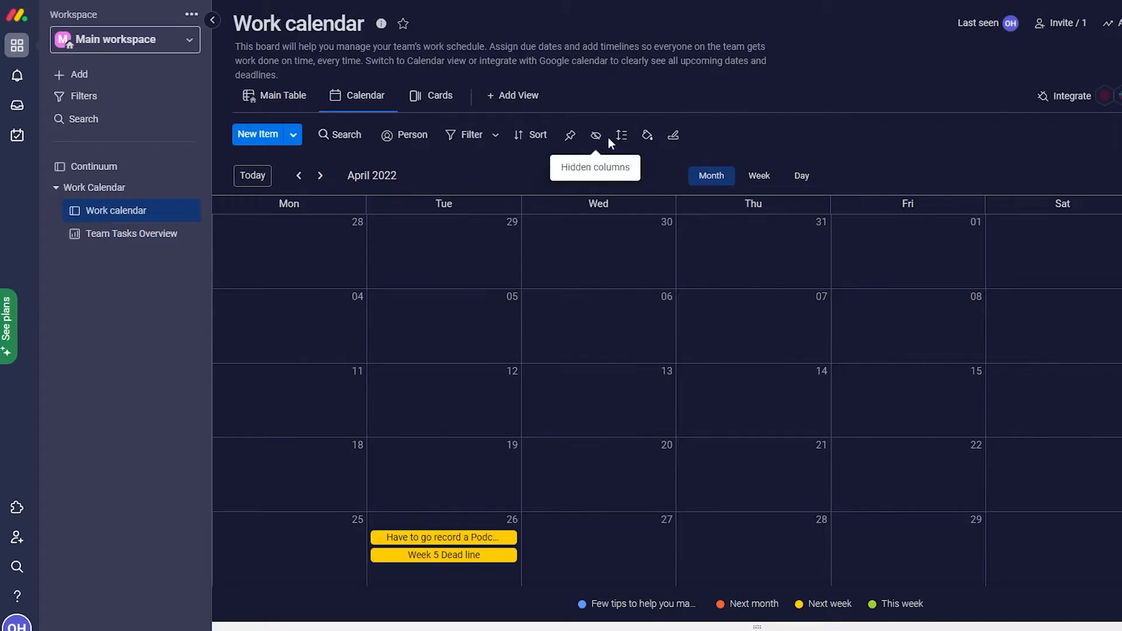
- Examine the calendar's conditional coloring options, trying orange as the cell color, and check the person filter
left_click(652, 138)
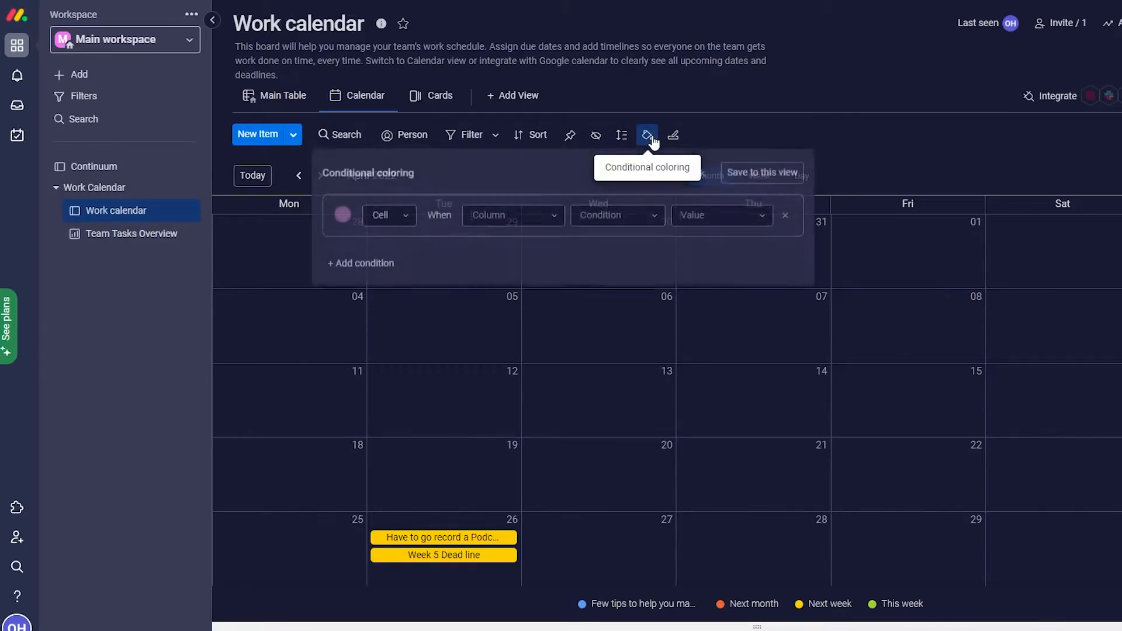
left_click(405, 220)
left_click(380, 243)
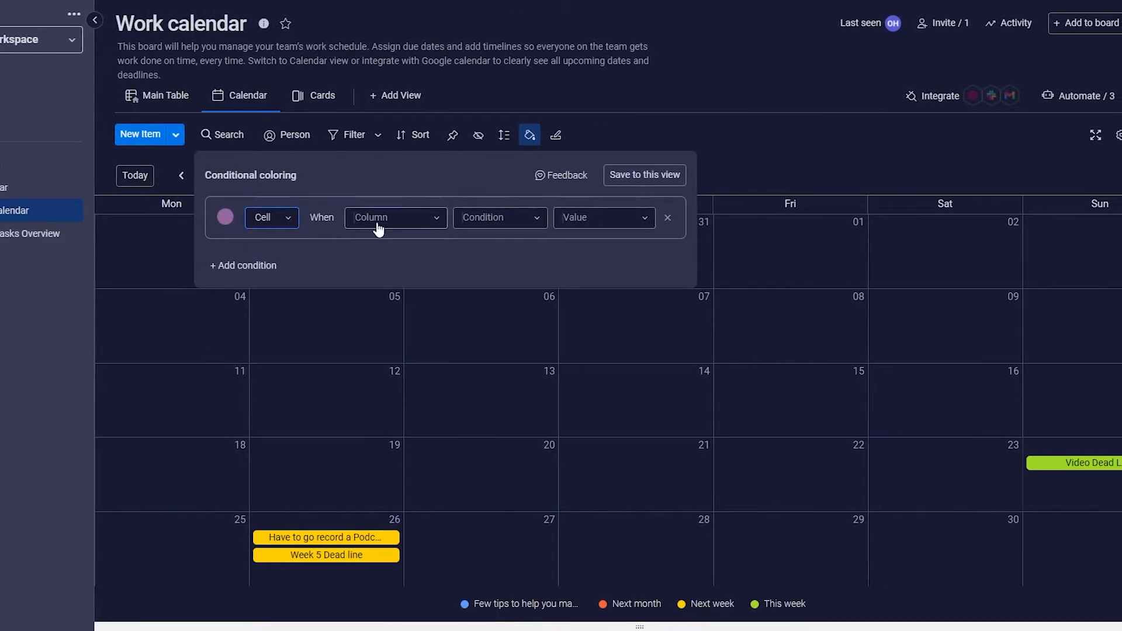
left_click(378, 227)
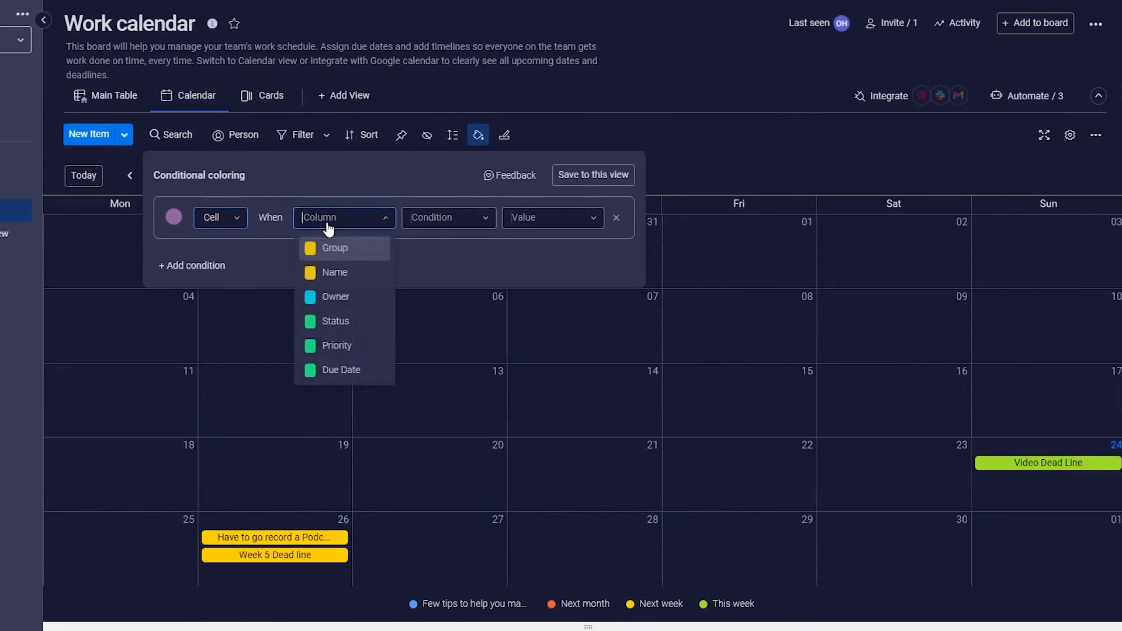
left_click(486, 218)
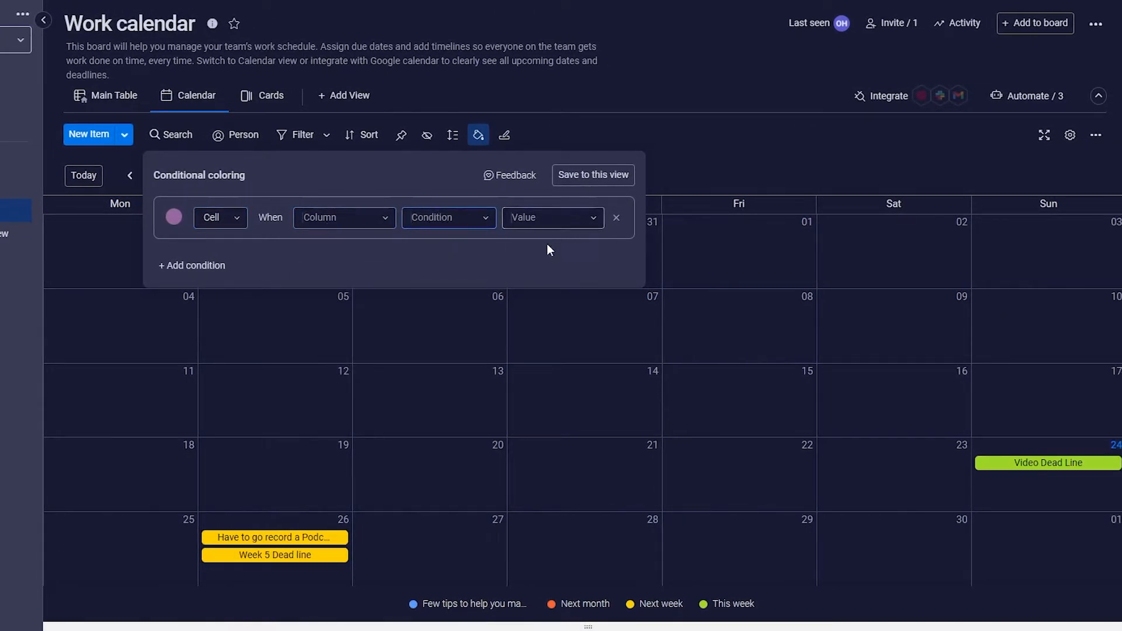
left_click(174, 218)
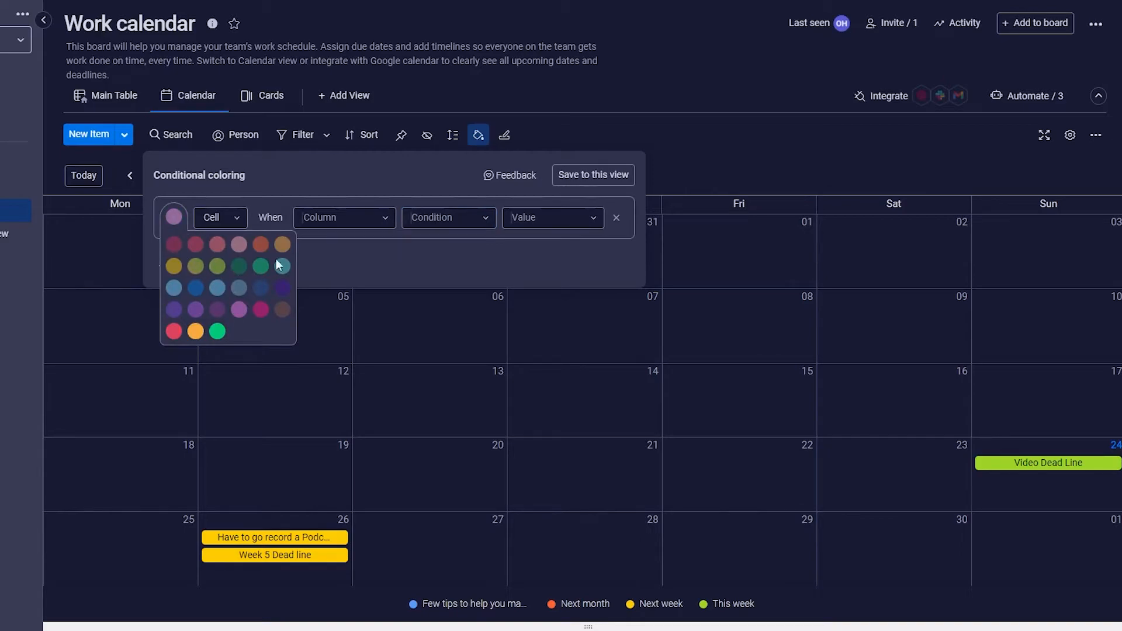
left_click(196, 332)
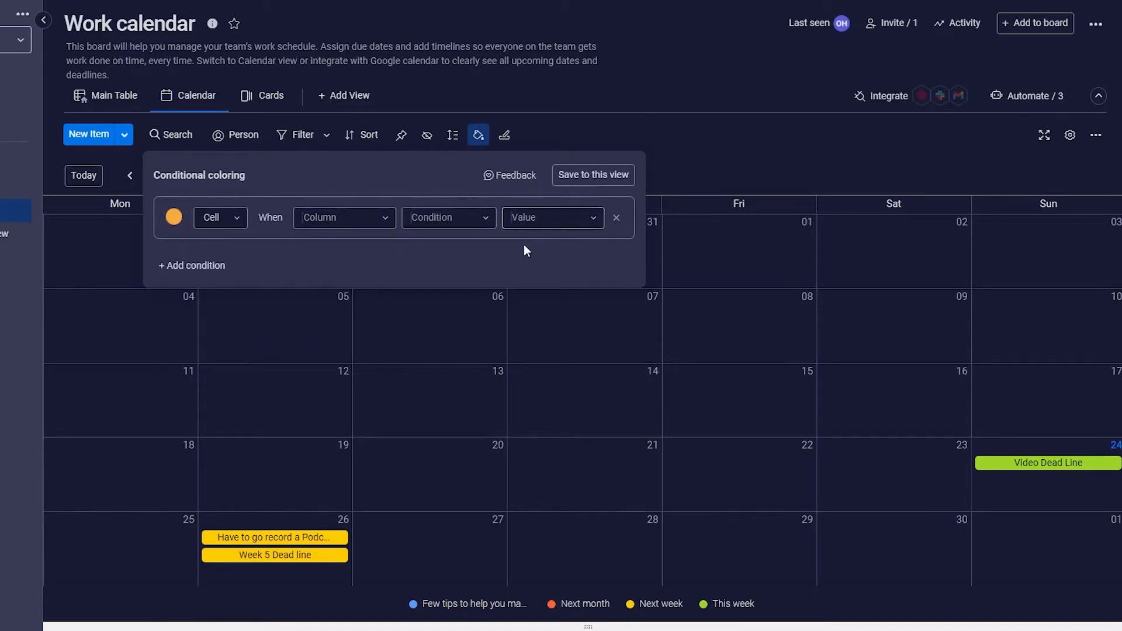
left_click(476, 138)
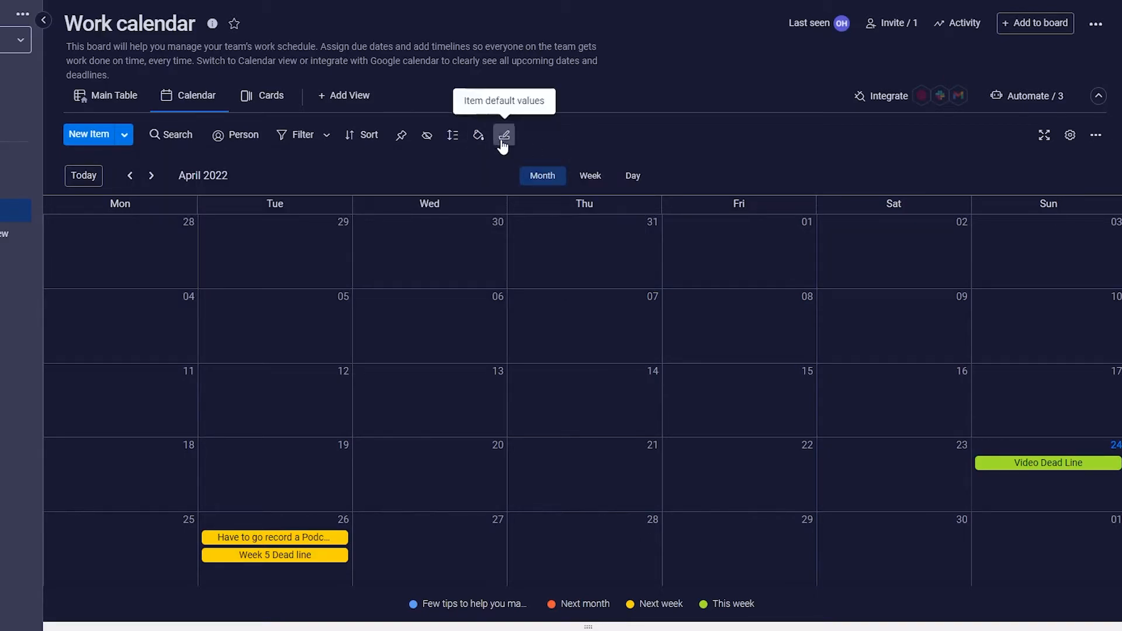
left_click(253, 138)
left_click(253, 140)
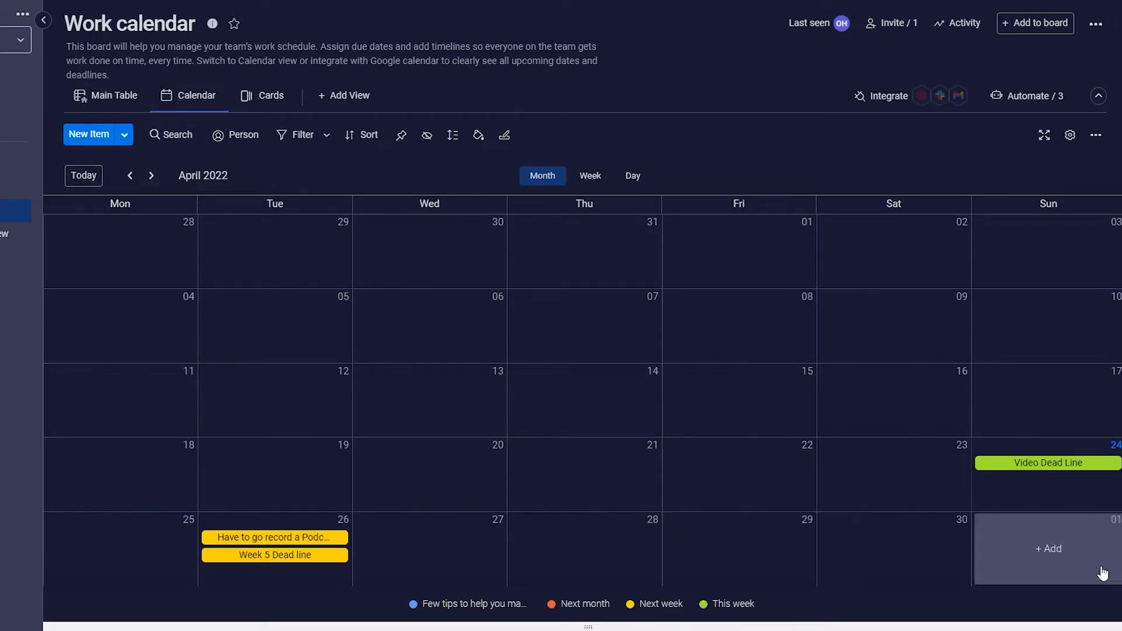
- Enlarge the item table beneath the calendar so that it fills the board area
left_click_drag(752, 624, 709, 202)
scroll(505, 446, "down", 1)
scroll(503, 448, "up", 1)
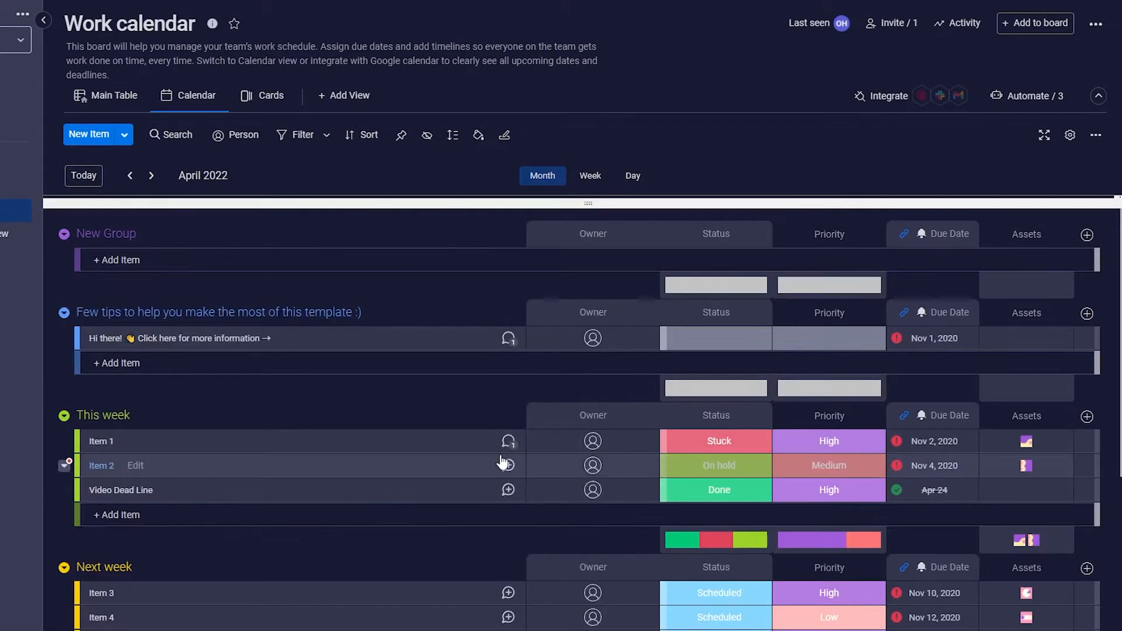
- Rename the new group as May and move it below the Next month group
double_click(111, 233)
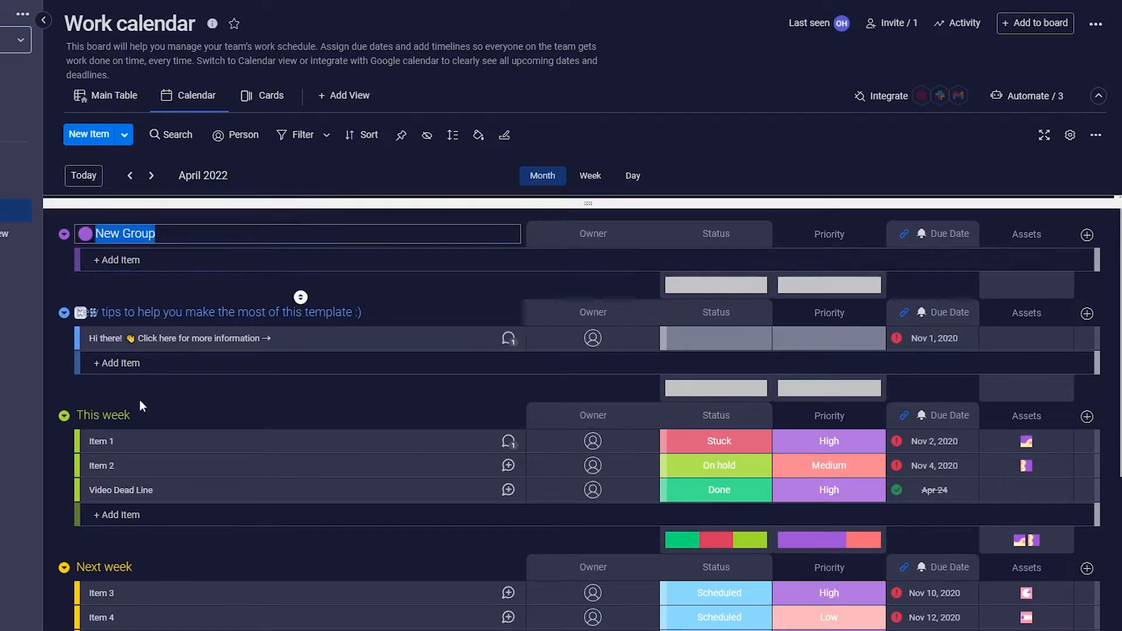
scroll(142, 484, "down", 3)
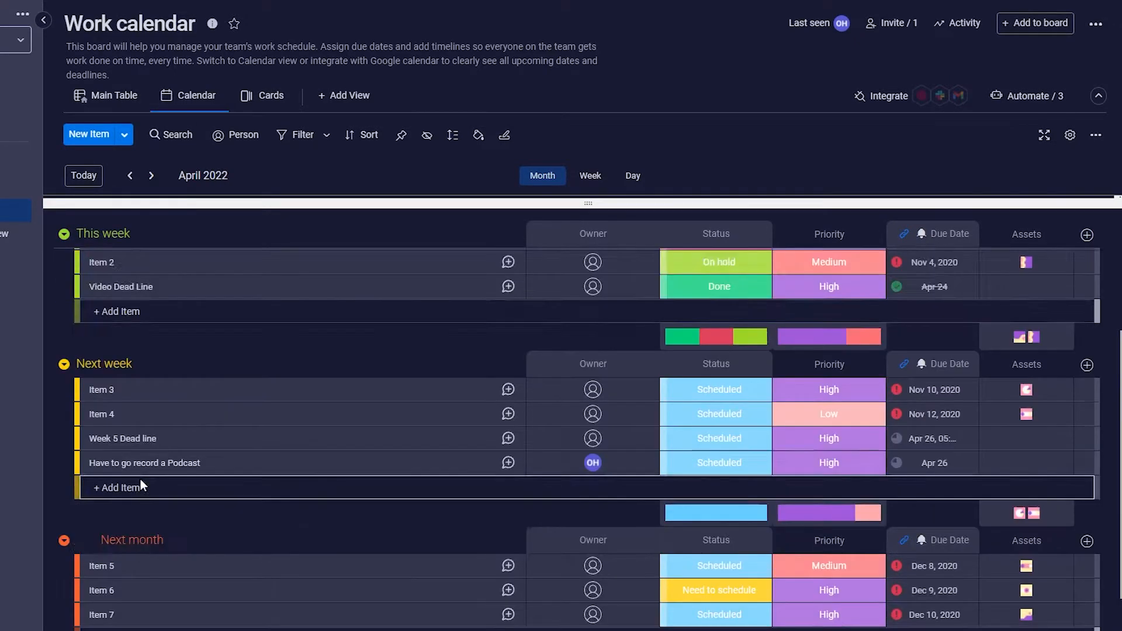
scroll(142, 484, "up", 3)
left_click(126, 234)
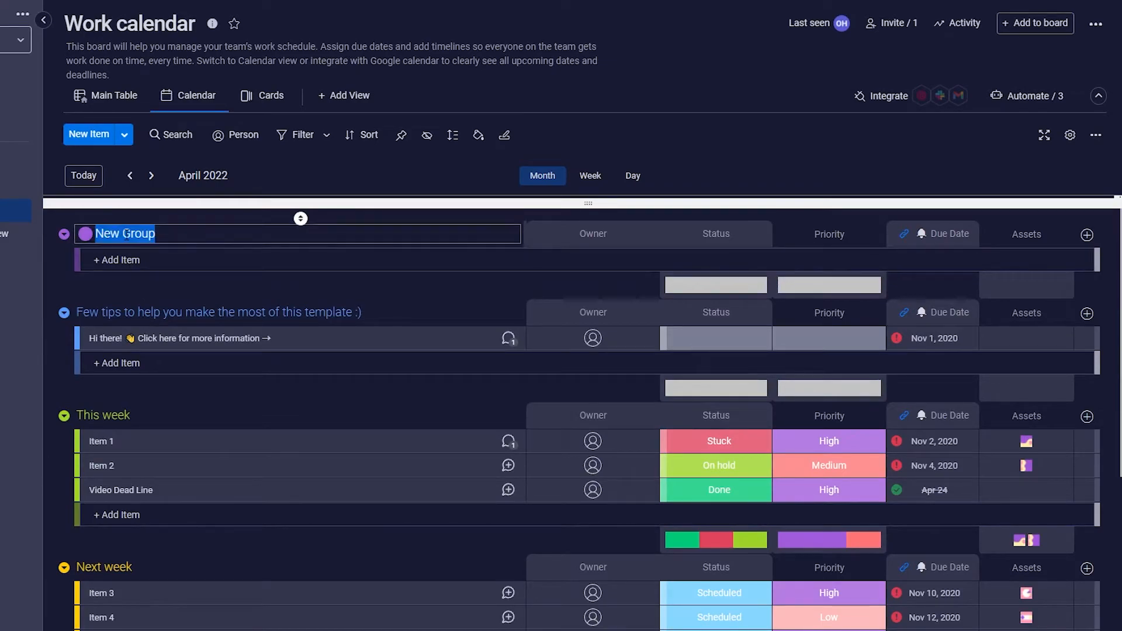
type("M")
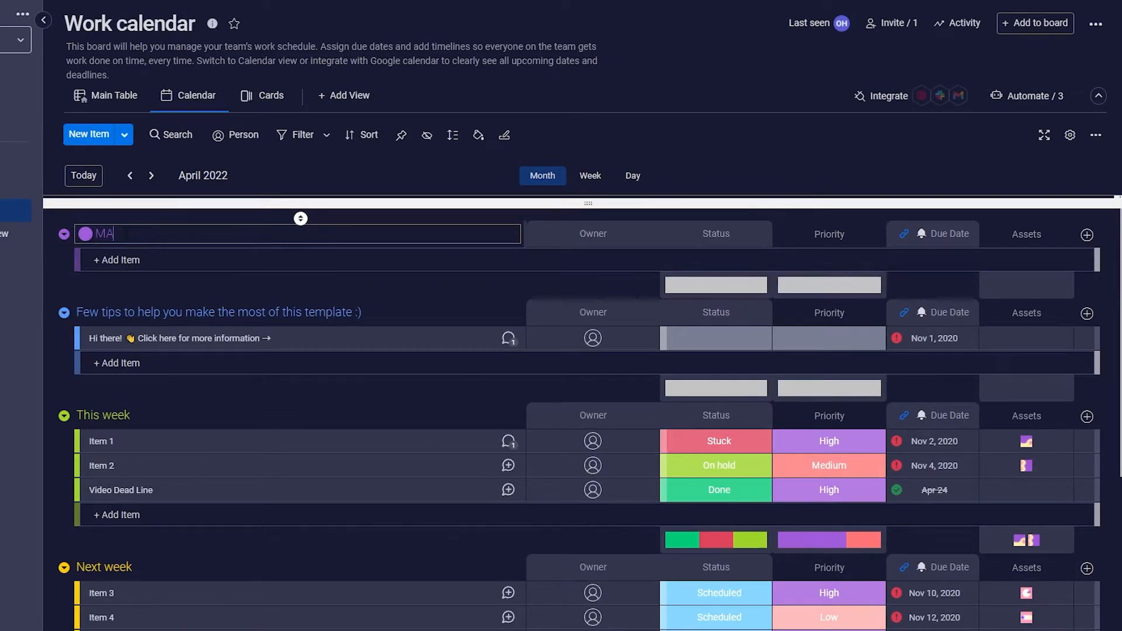
type("ay")
key("Return")
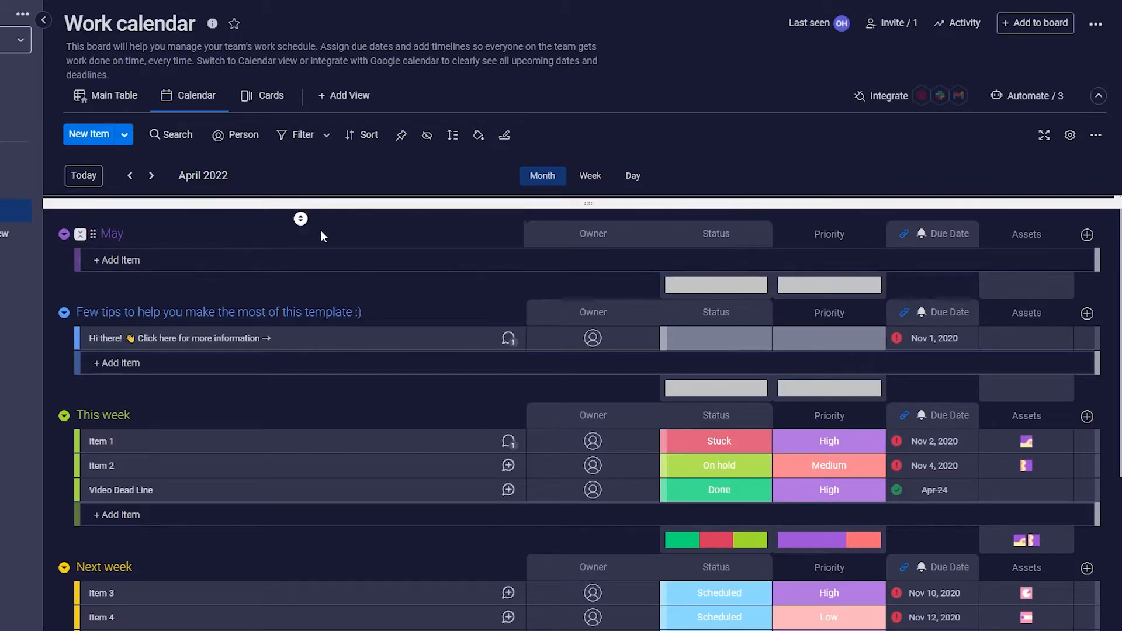
left_click_drag(247, 239, 104, 430)
scroll(104, 429, "down", 5)
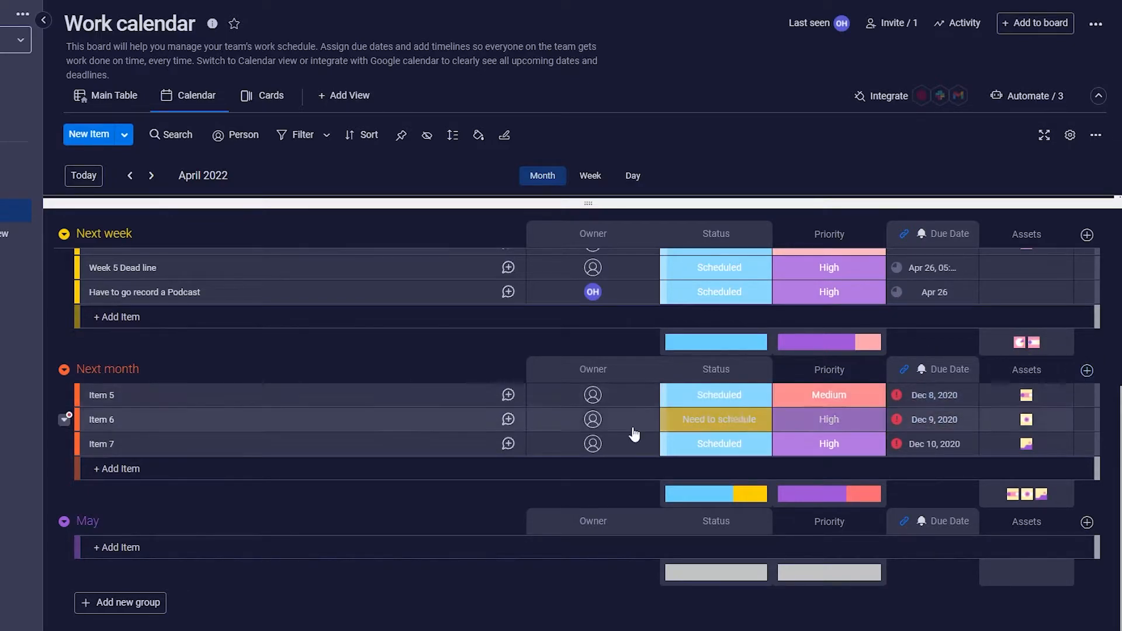
- Add the item "Learn a new skill by the end of the month" to the May group with a due date of May 31
left_click(131, 548)
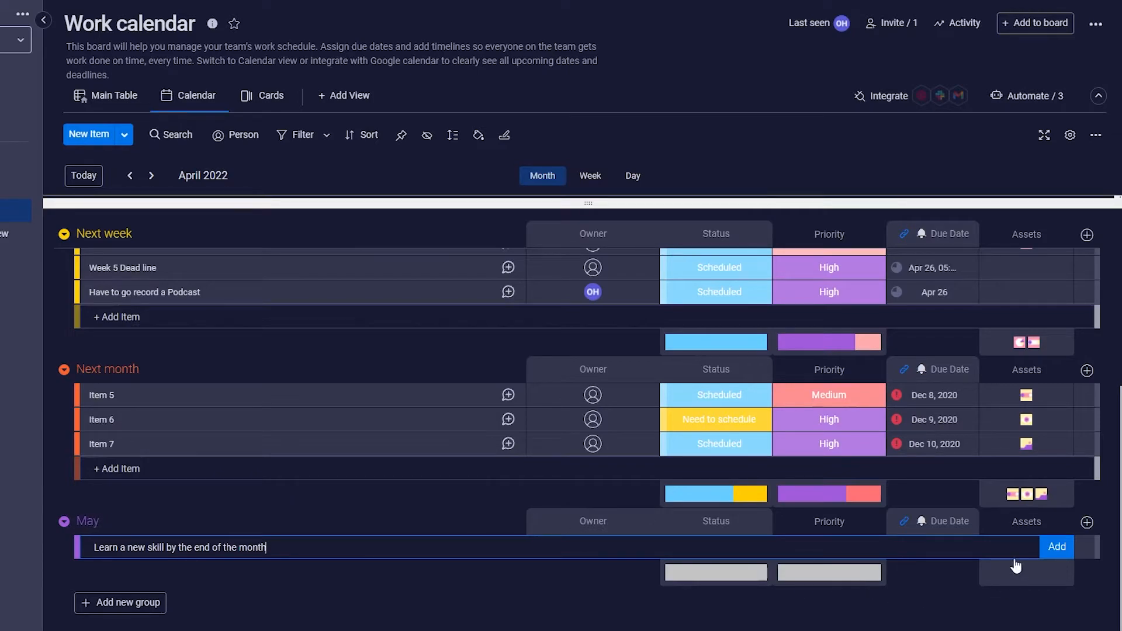
left_click(1055, 548)
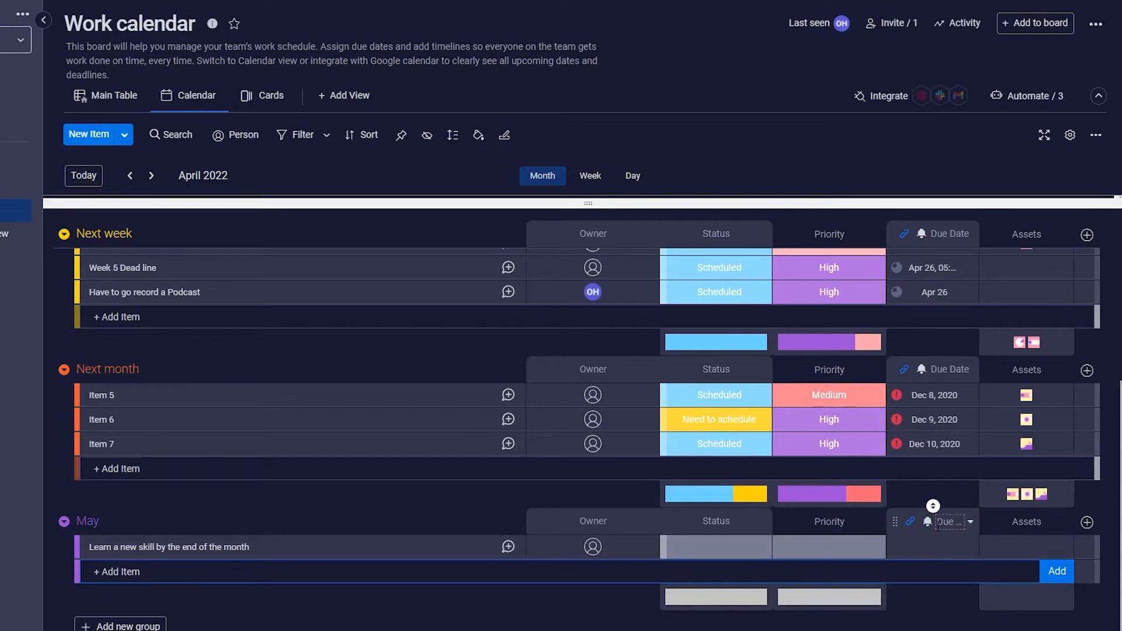
scroll(927, 529, "down", 1)
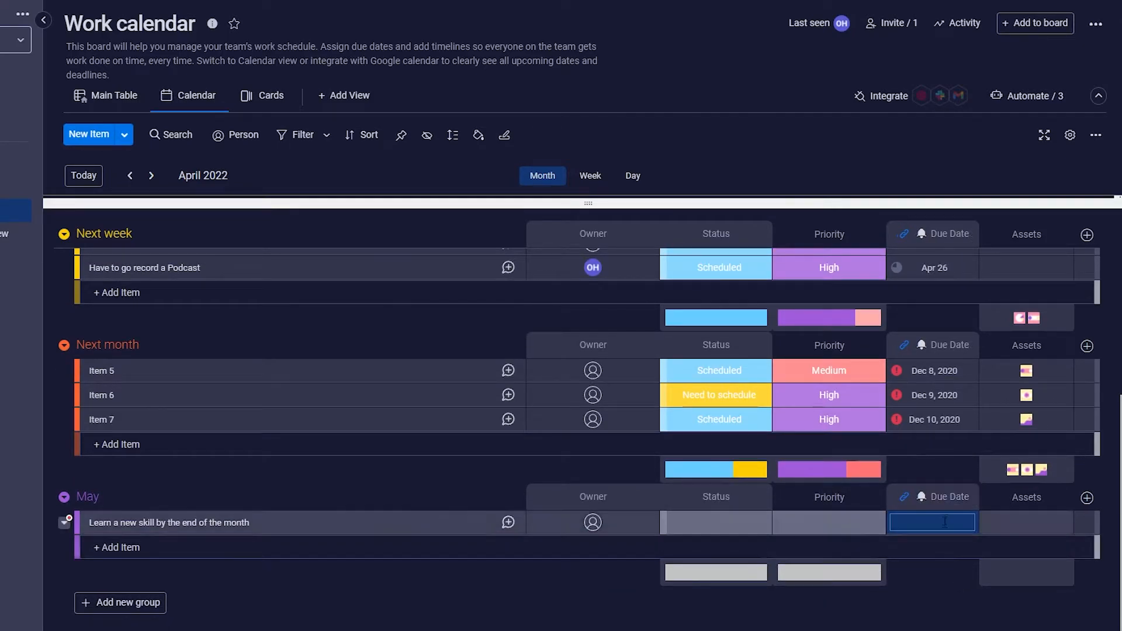
left_click(944, 525)
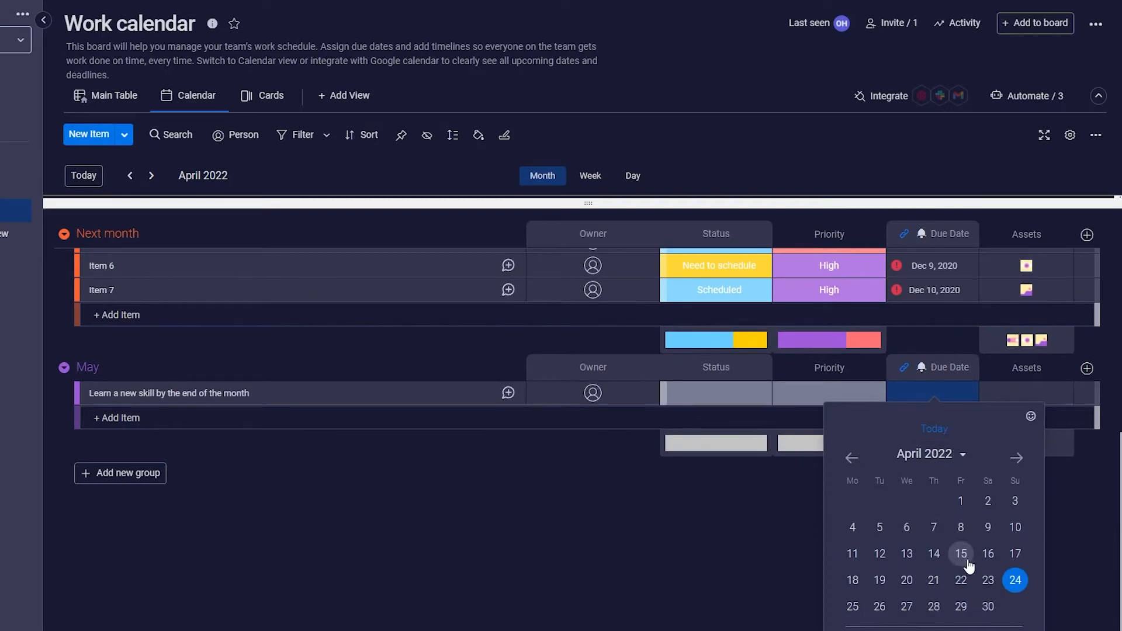
left_click(1017, 458)
left_click(879, 628)
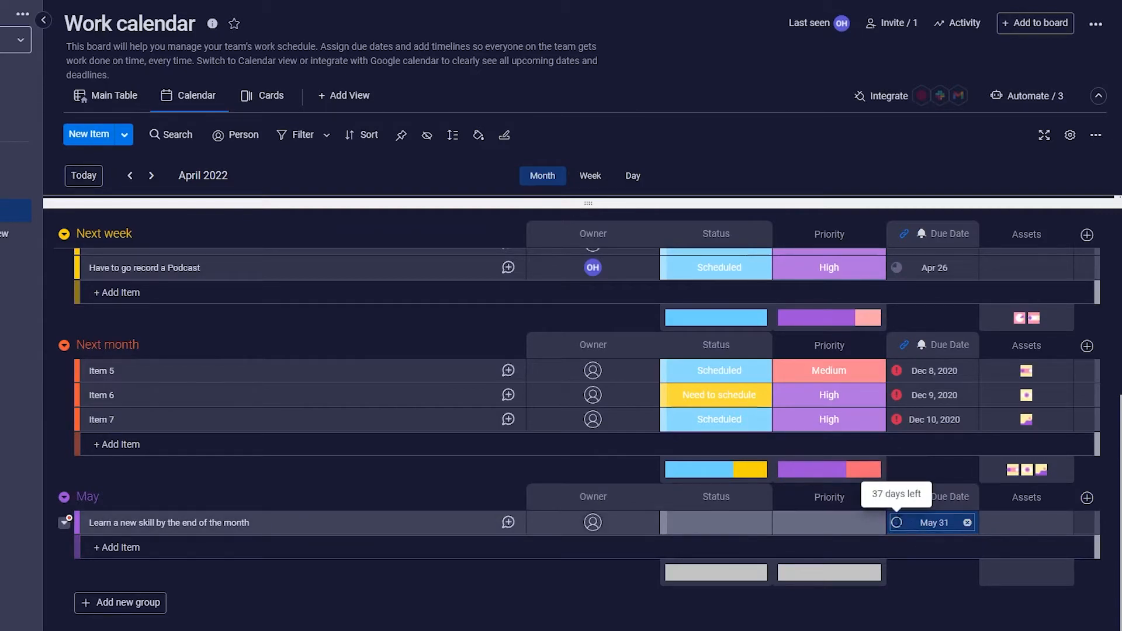
- View the board's active automations and look through the items and due dates of all groups
left_click(928, 497)
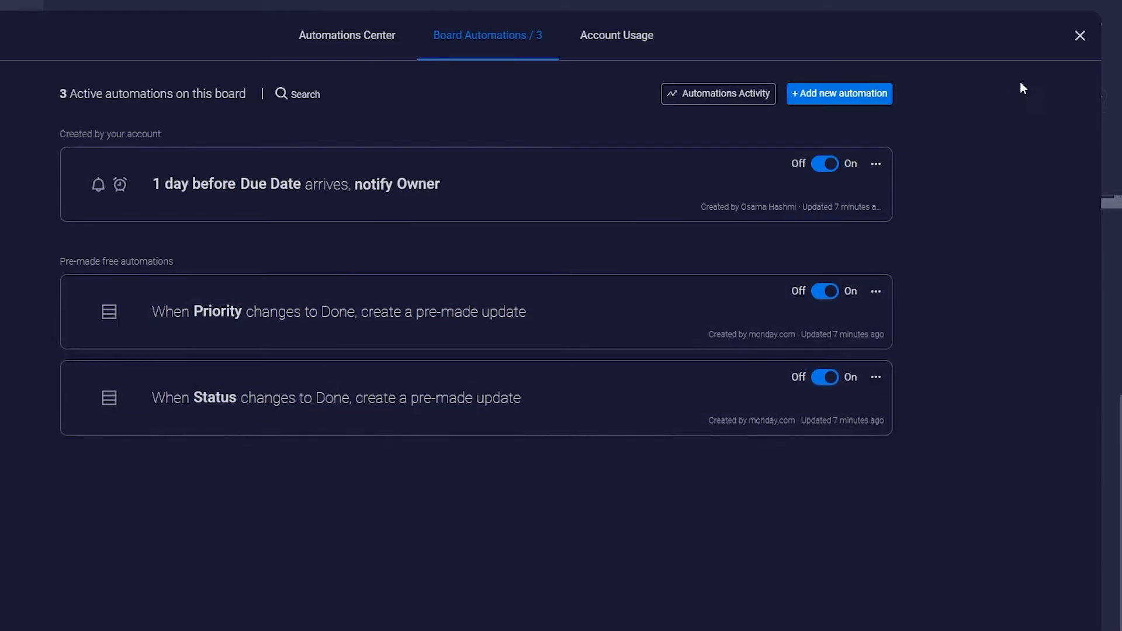
left_click(1080, 38)
scroll(899, 509, "up", 5)
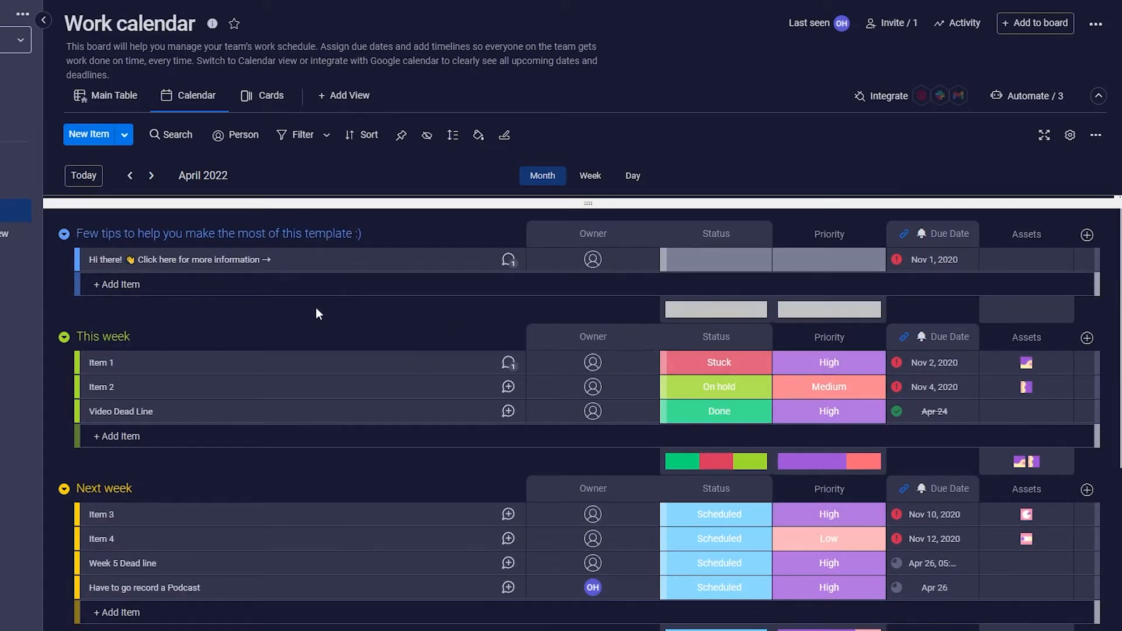
scroll(318, 314, "down", 5)
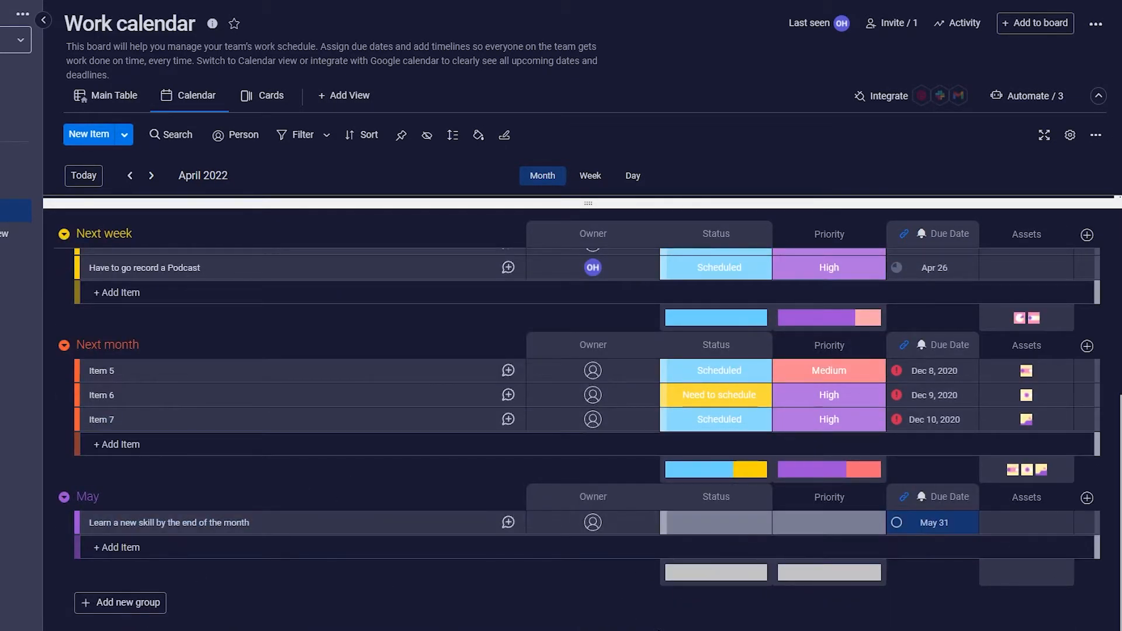
scroll(738, 591, "up", 4)
scroll(826, 446, "down", 2)
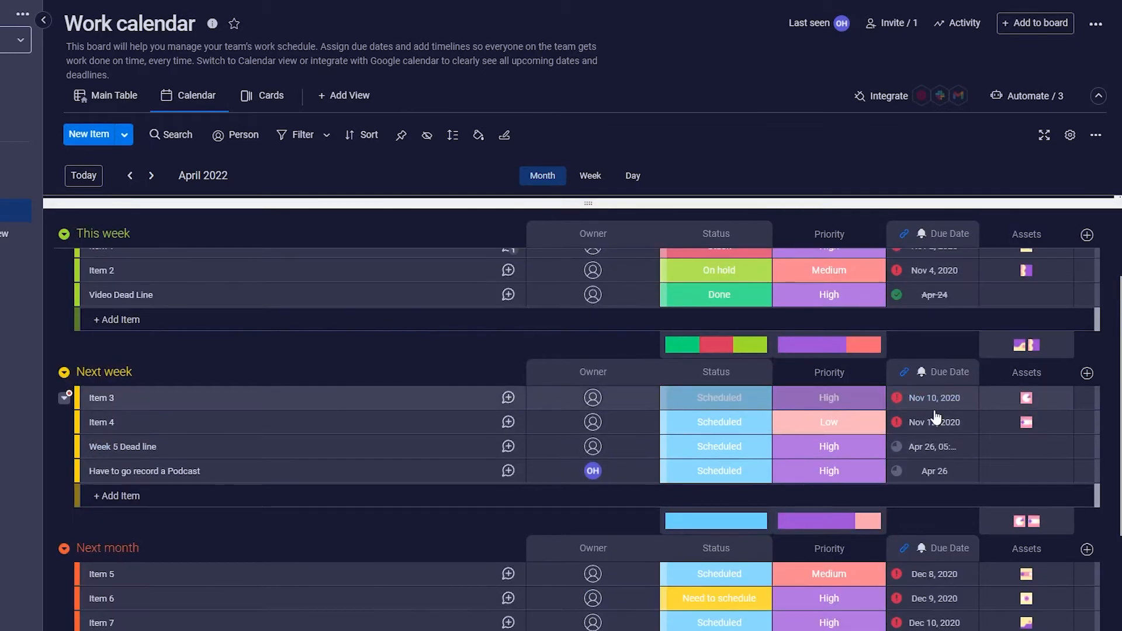
- Set the due date of Item 2 in the This week group to April 24, 2022
mouse_move(898, 421)
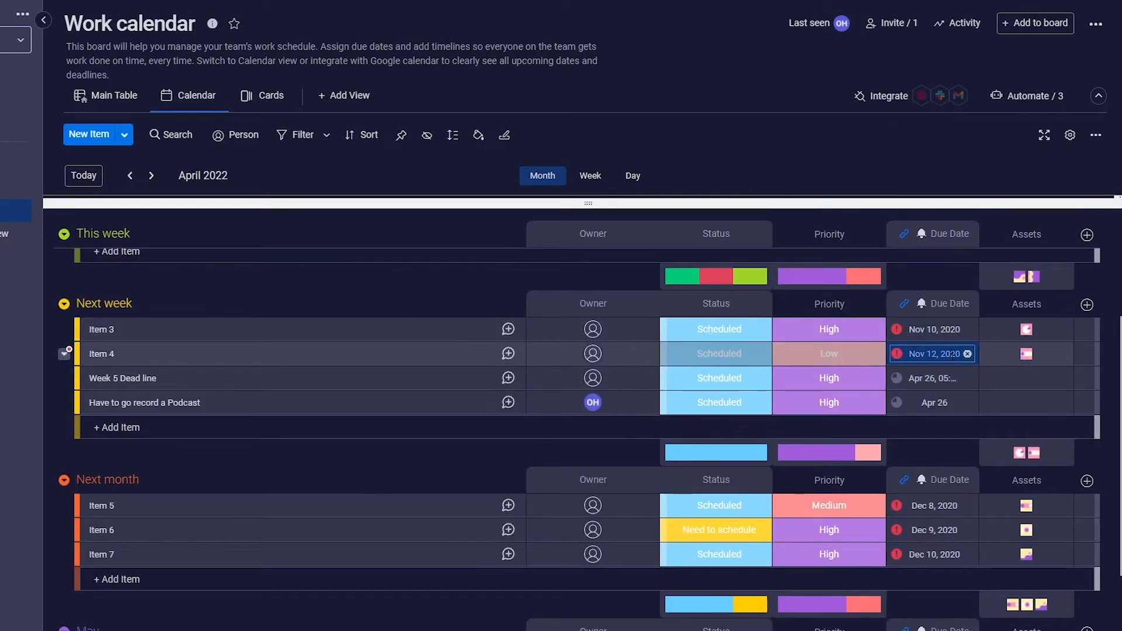
left_click(951, 354)
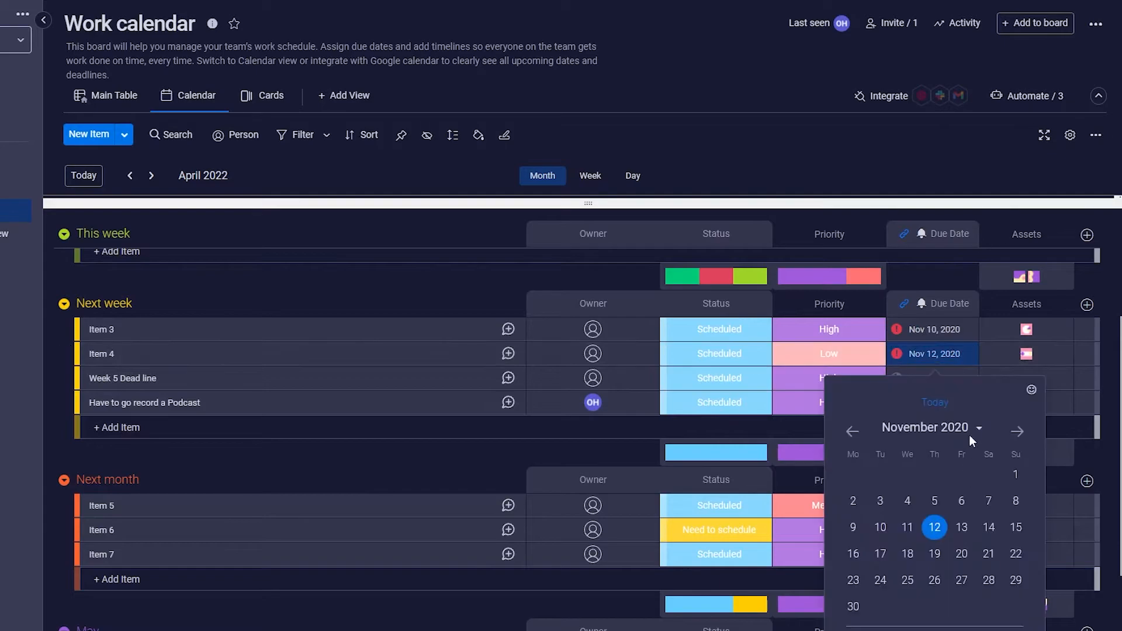
left_click(977, 363)
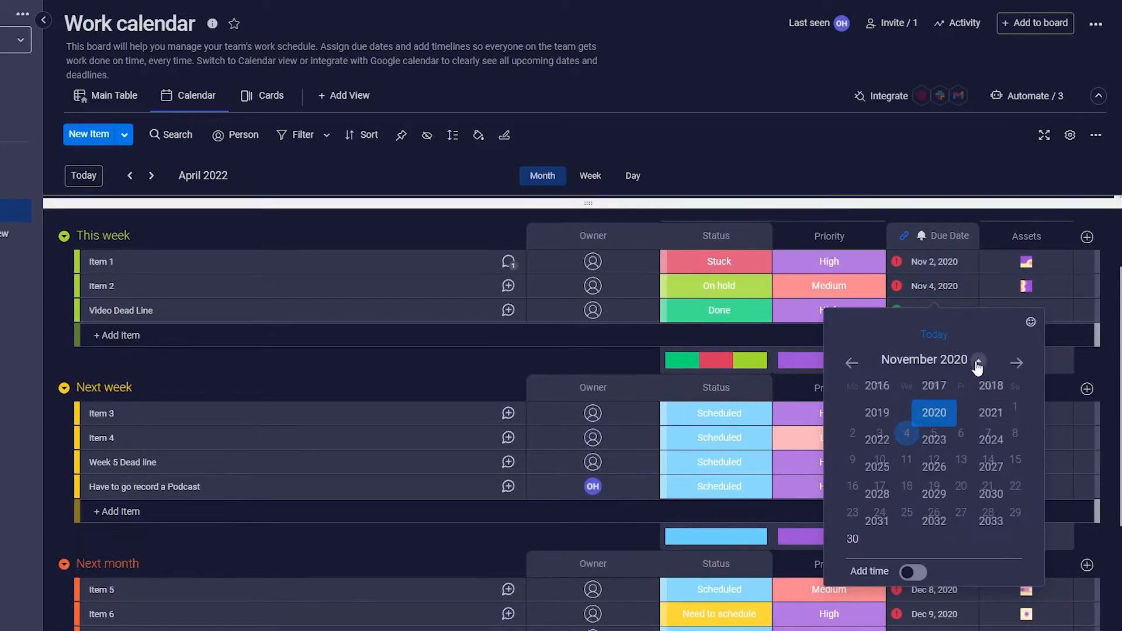
left_click(876, 439)
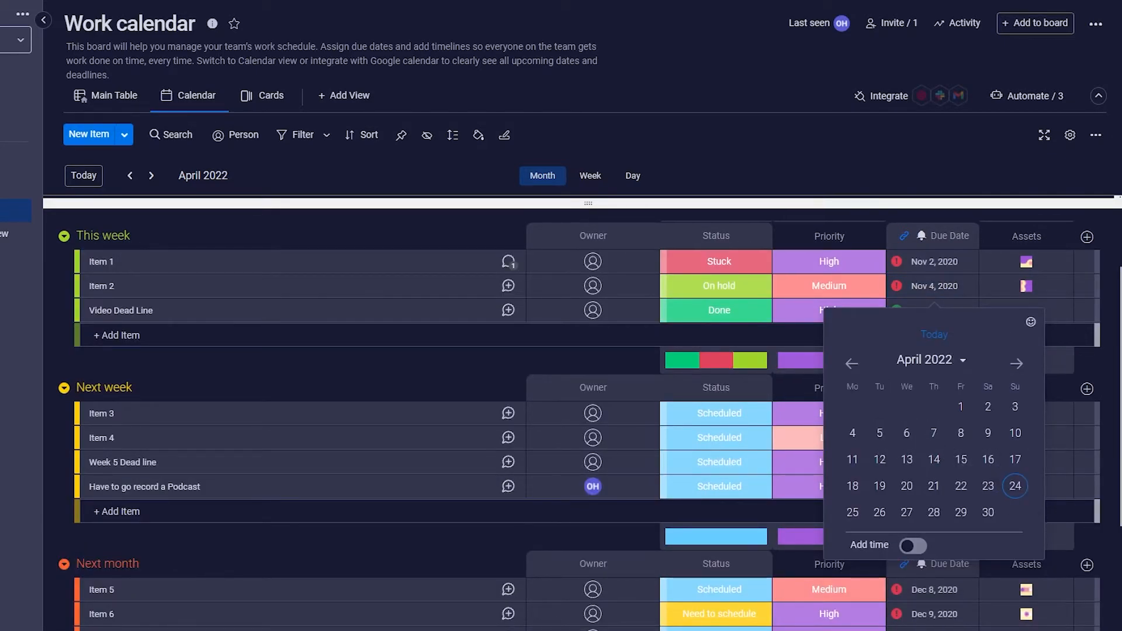
left_click(1015, 486)
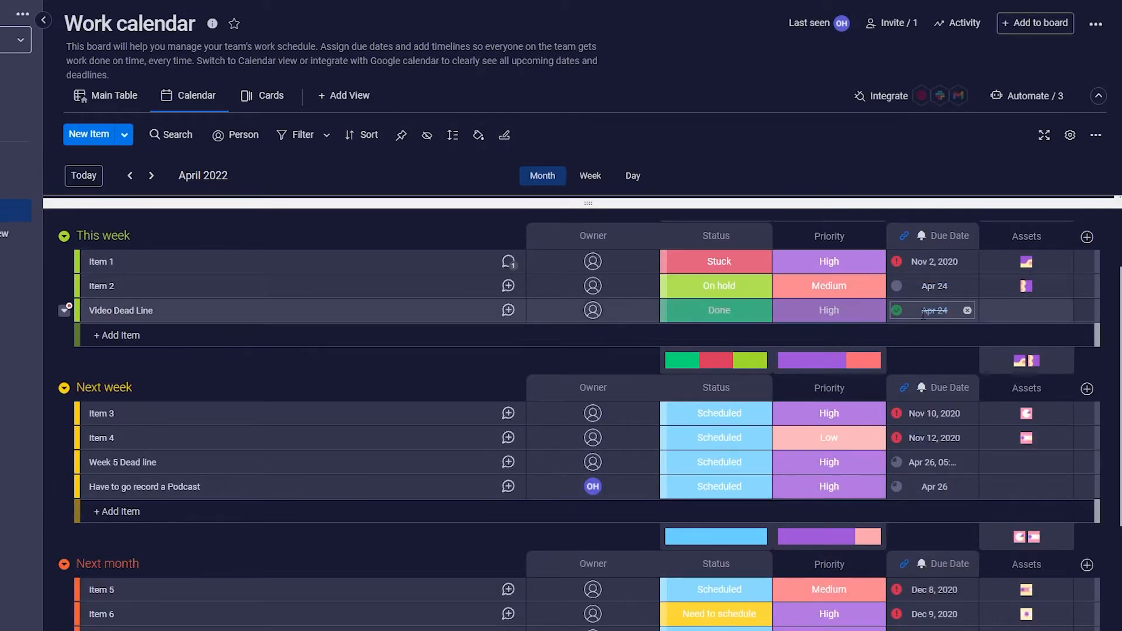
- Set the due date of Item 1 in the This week group to April 24, 2022
left_click(935, 261)
left_click(982, 338)
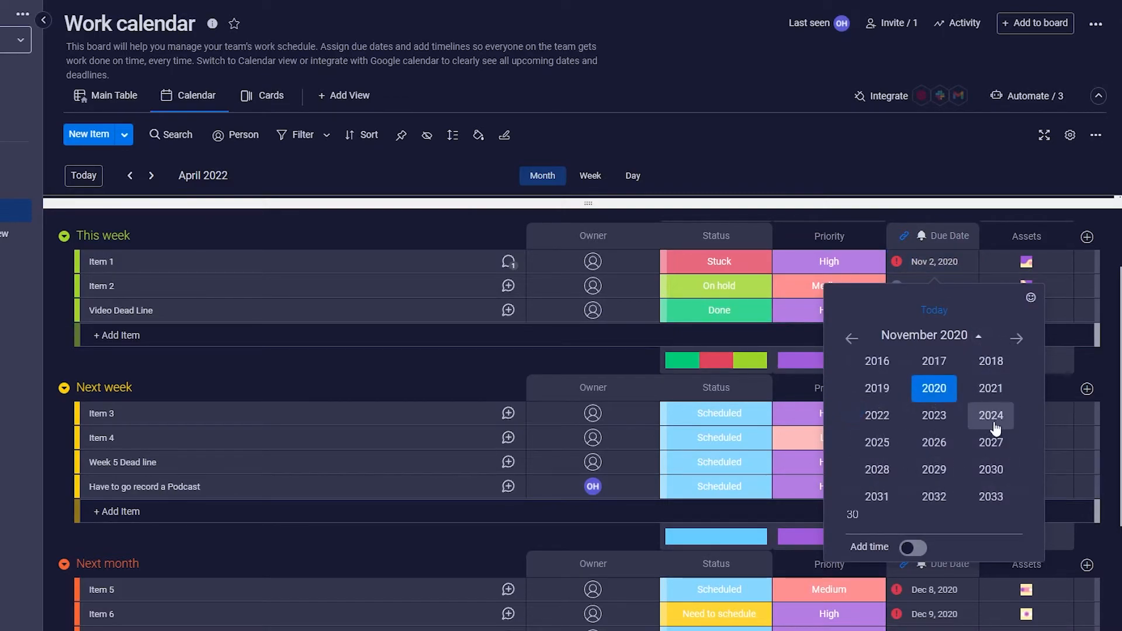
left_click(877, 429)
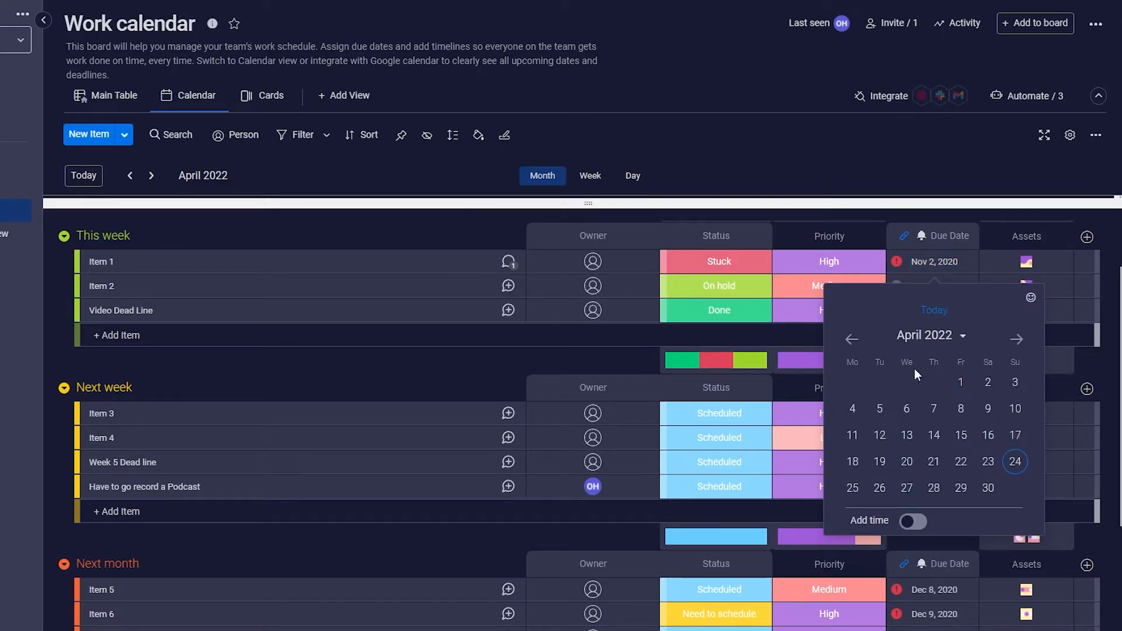
left_click(1016, 458)
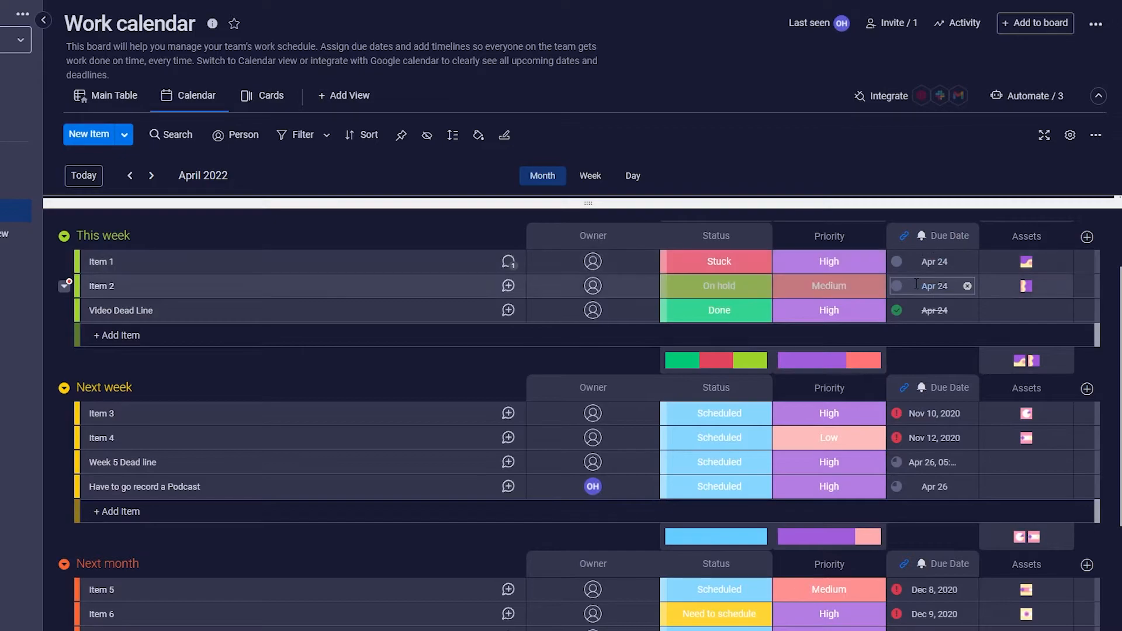
- Set the due dates of Item 3 and Item 4 in the Next week group to April 24, 2022
scroll(923, 327, "down", 1)
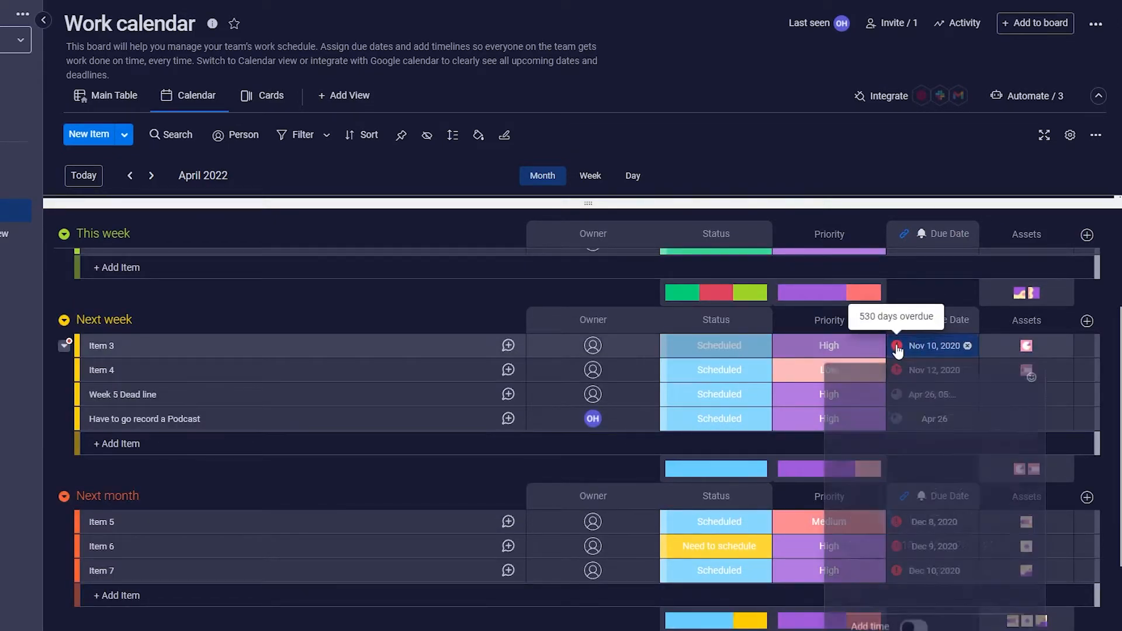
left_click(902, 345)
left_click(978, 419)
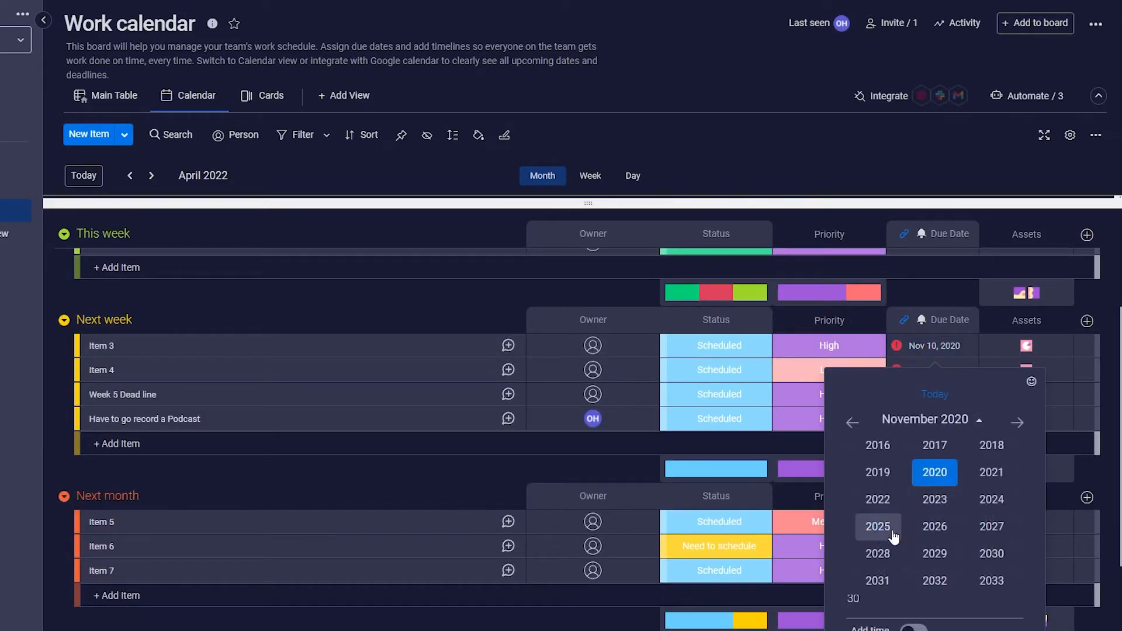
left_click(878, 499)
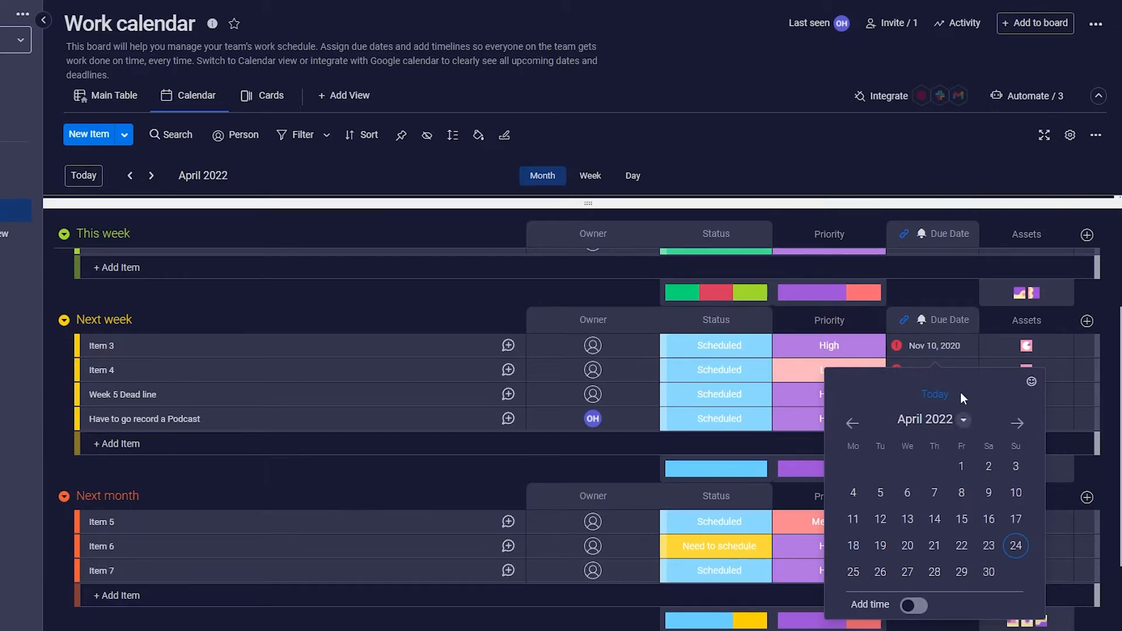
left_click(930, 354)
left_click(930, 354)
left_click(977, 337)
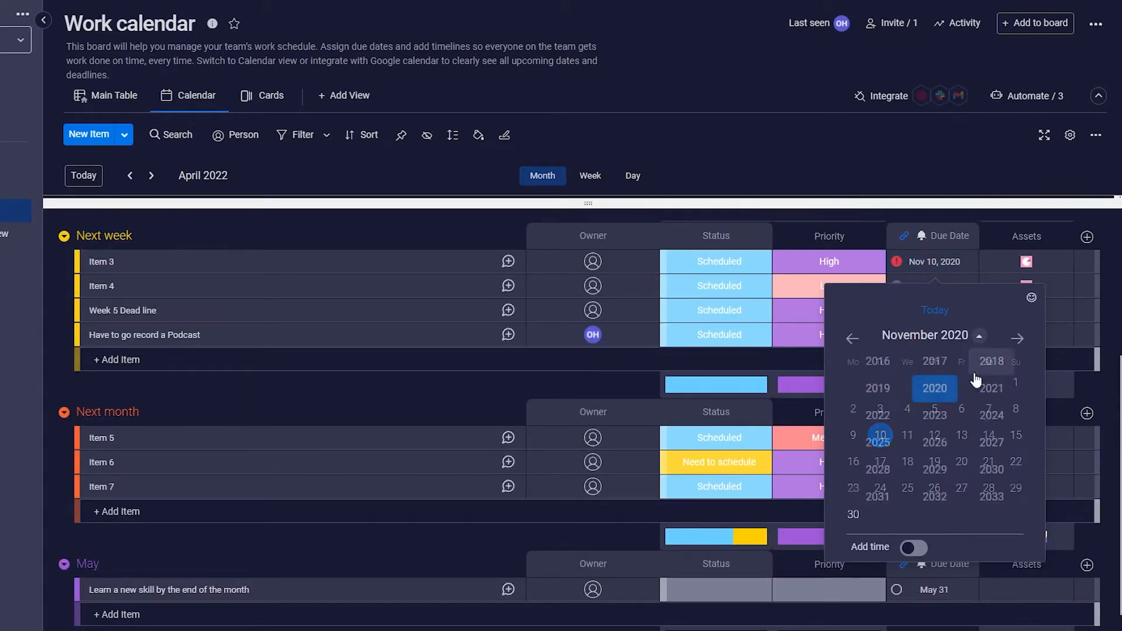
left_click(877, 416)
left_click(1016, 465)
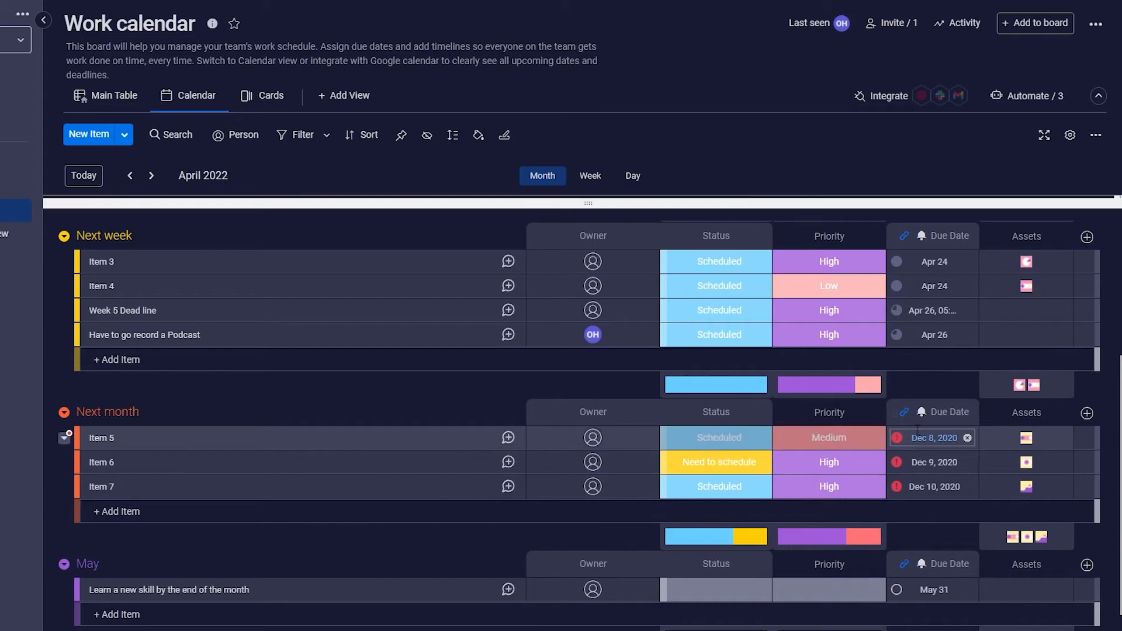
- Set the due date of Item 5 in the Next month group to April 24, 2022
scroll(916, 448, "down", 1)
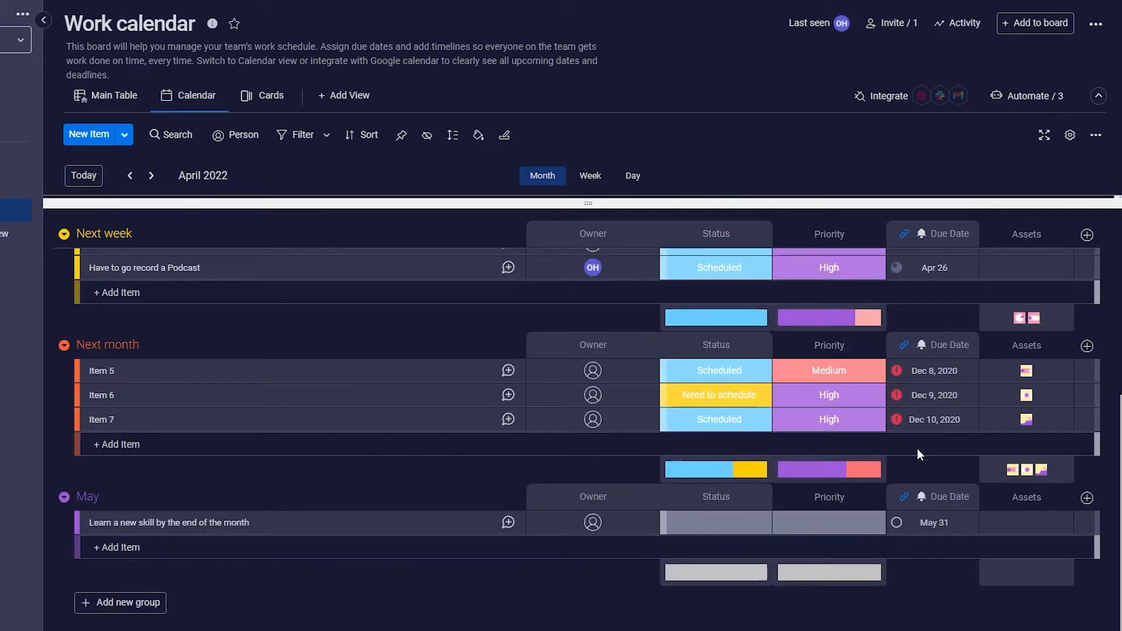
left_click(911, 374)
left_click(966, 448)
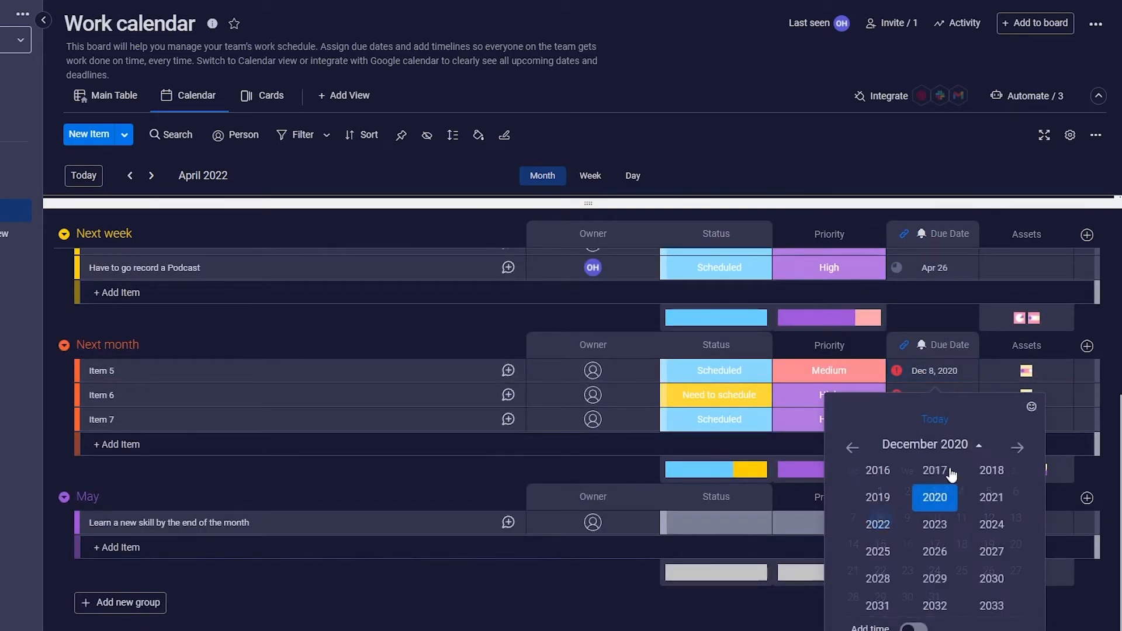
left_click(876, 523)
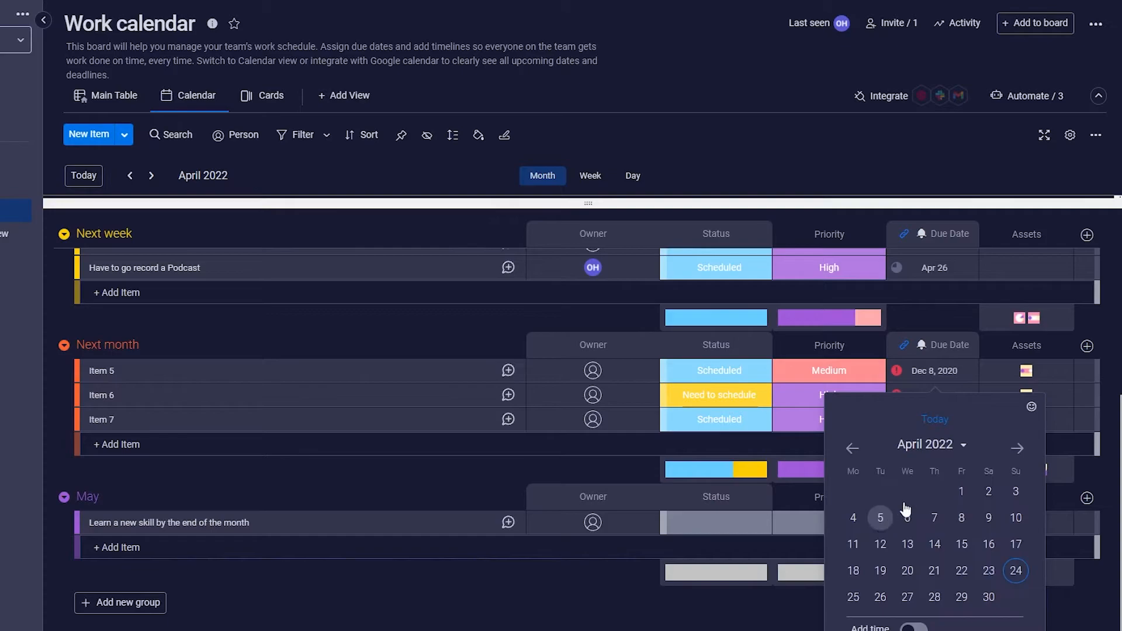
left_click(1015, 571)
- Set the due date of Item 6 in the Next month group to April 24, 2022
left_click(899, 401)
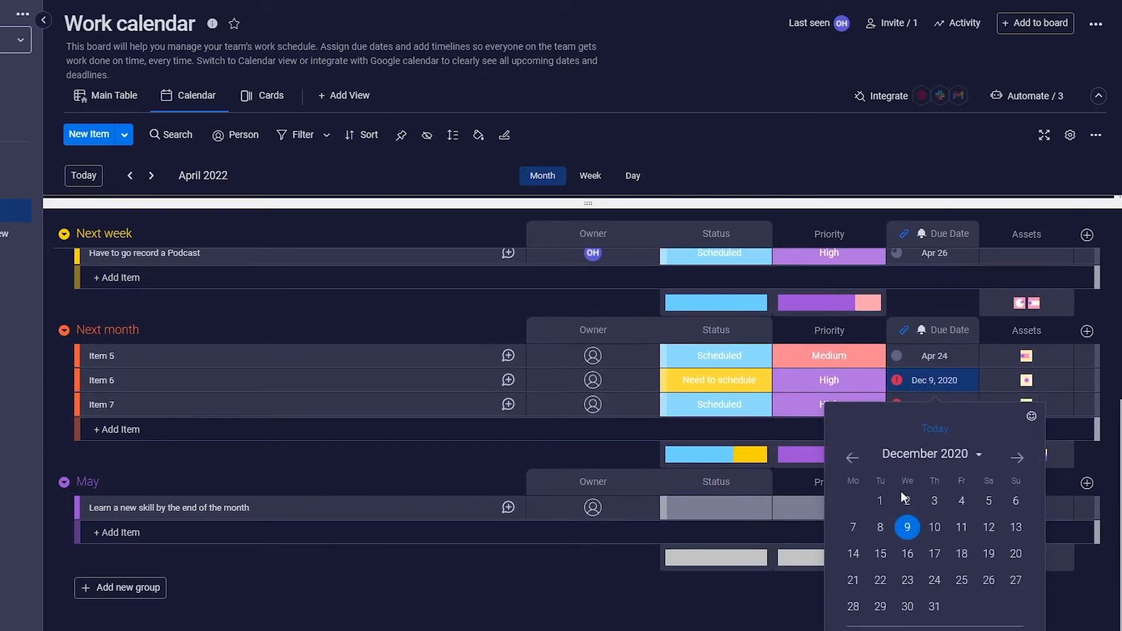
left_click(970, 454)
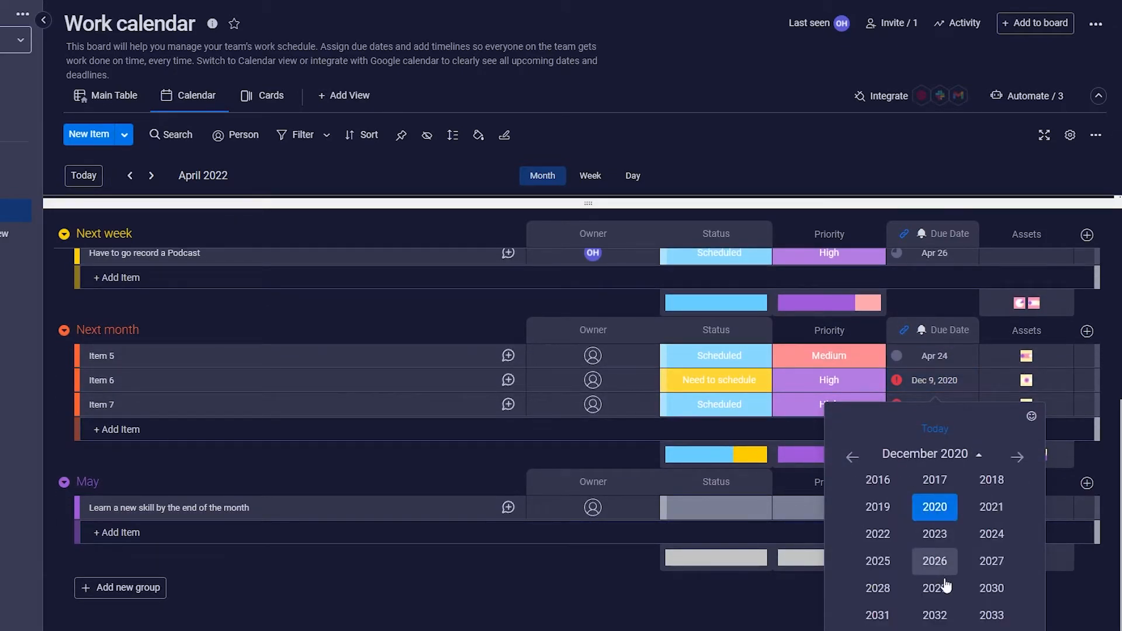
left_click(878, 534)
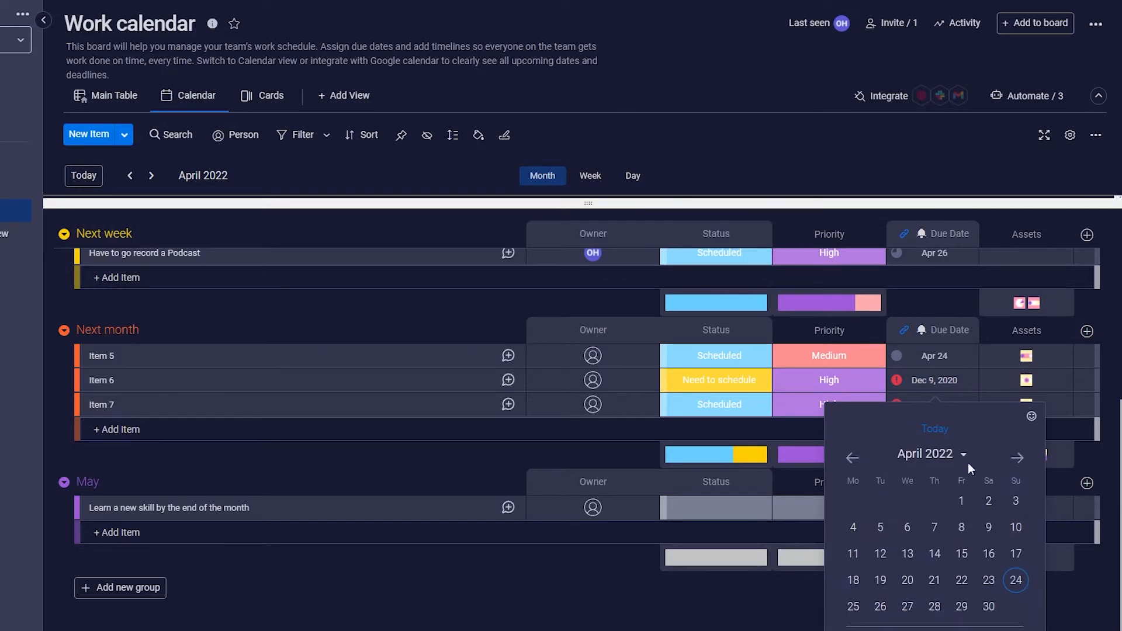
left_click(1015, 582)
- Set the due date of Item 7 in the Next month group to April 24, 2022
left_click(896, 421)
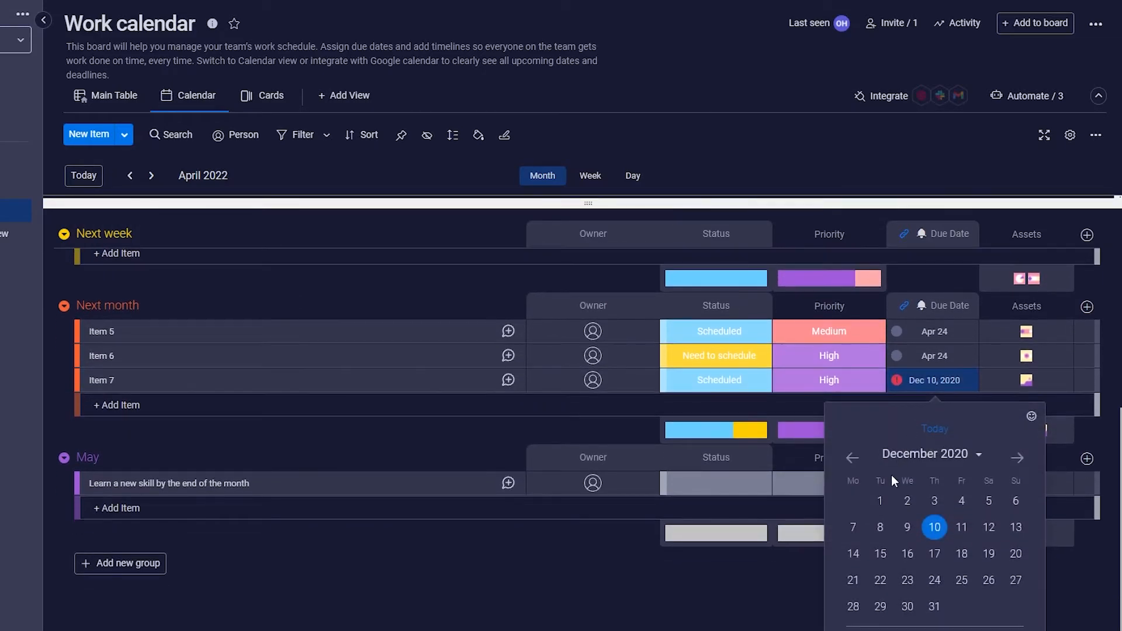
left_click(972, 455)
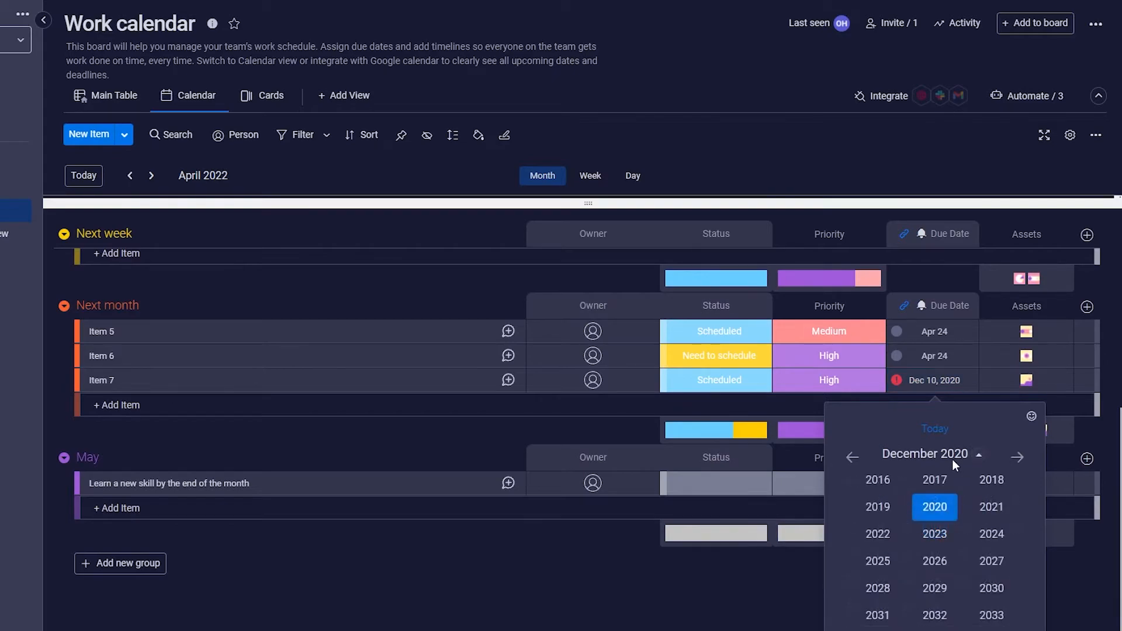
left_click(877, 531)
left_click(1016, 579)
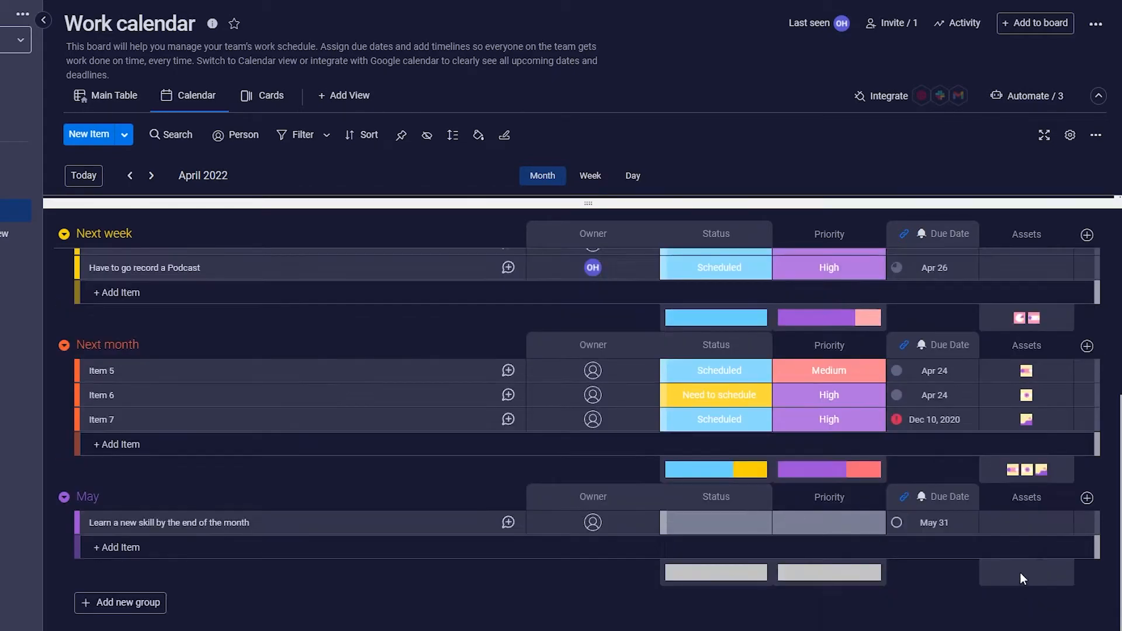
- Look over the due dates in all groups and enlarge the calendar area over the item table to show the whole month
scroll(938, 598, "up", 2)
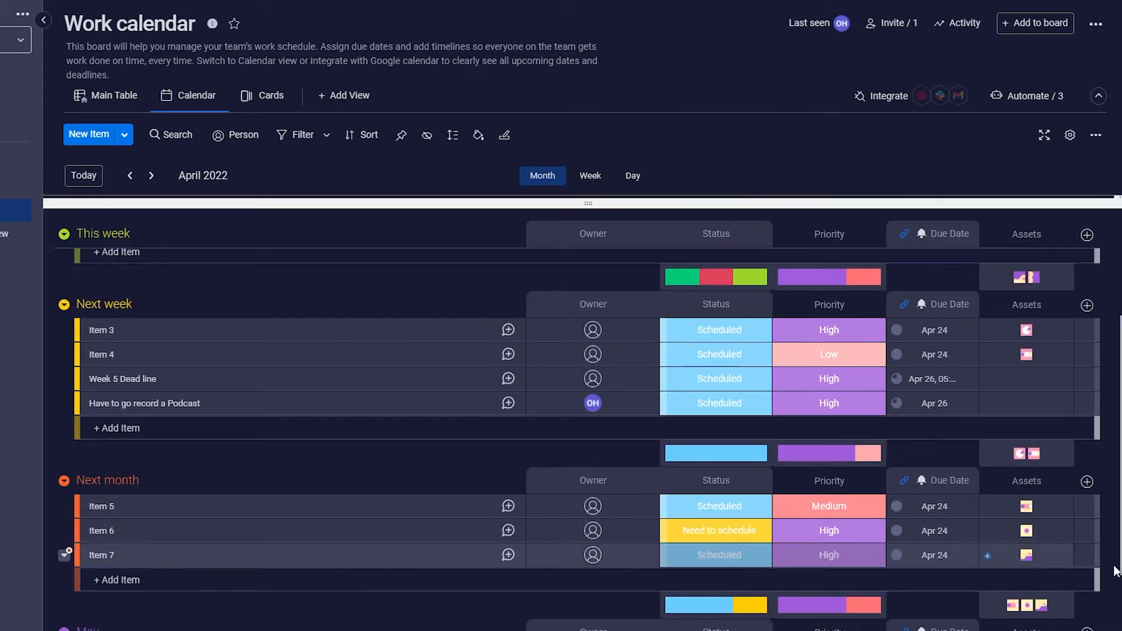
scroll(500, 467, "up", 2)
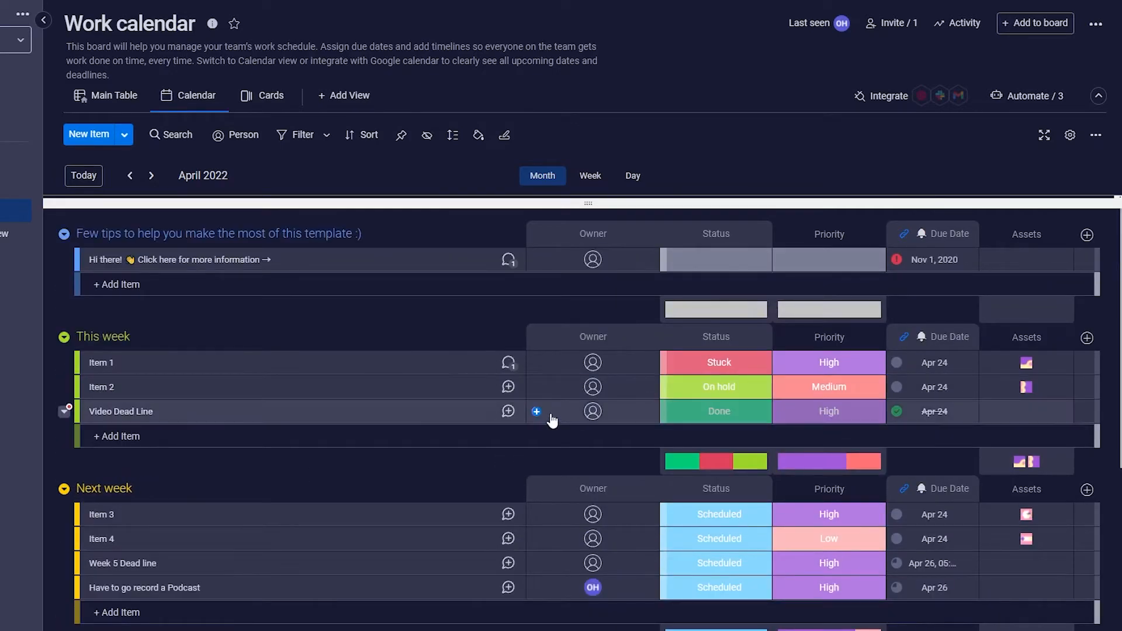
scroll(526, 398, "down", 4)
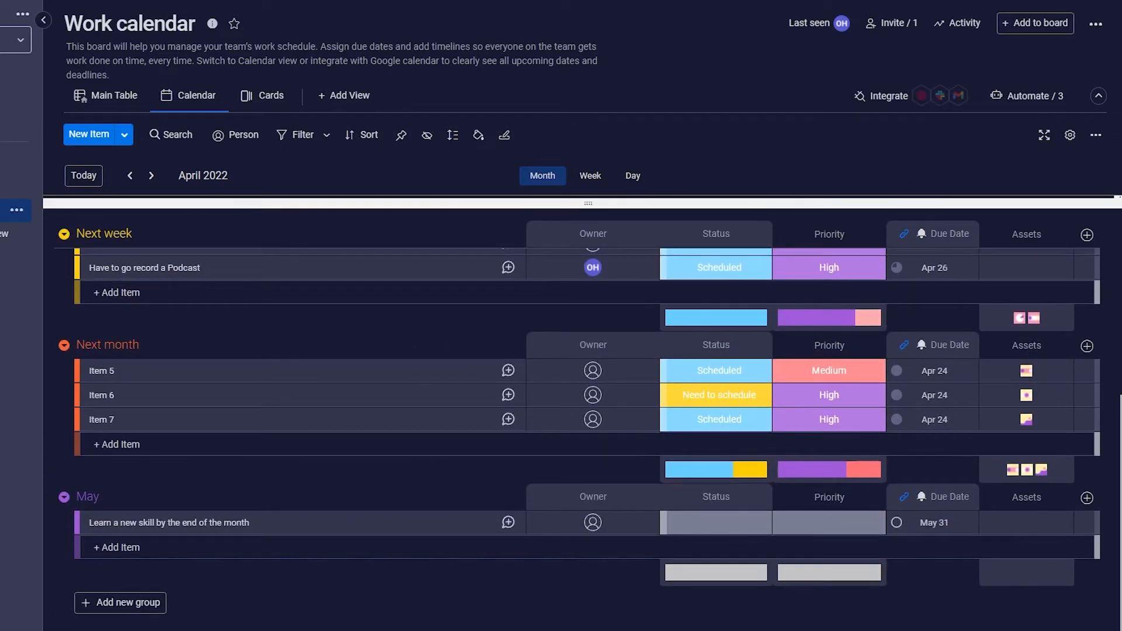
left_click(1044, 135)
left_click(1045, 90)
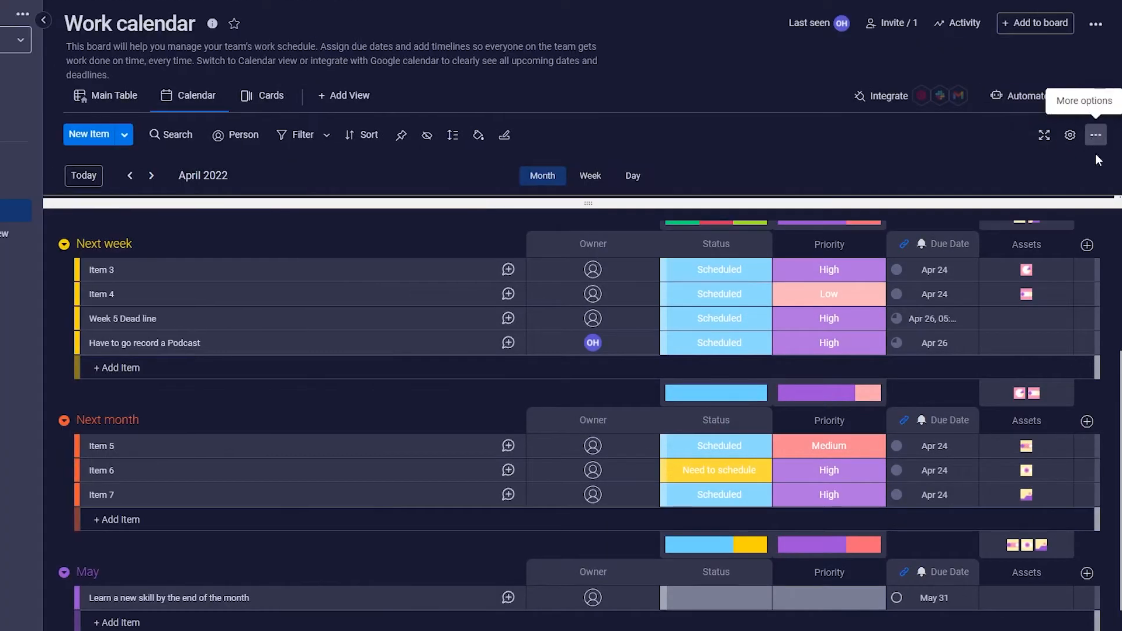
left_click_drag(879, 198, 915, 630)
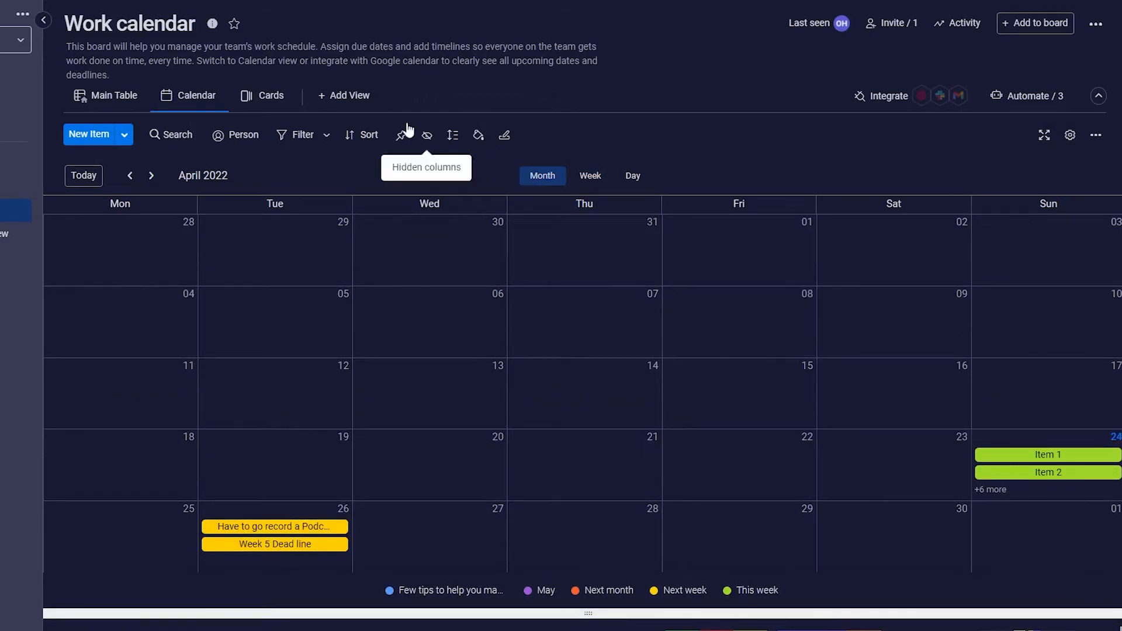
- Add a Kanban view to the board, keeping its default name
left_click(355, 95)
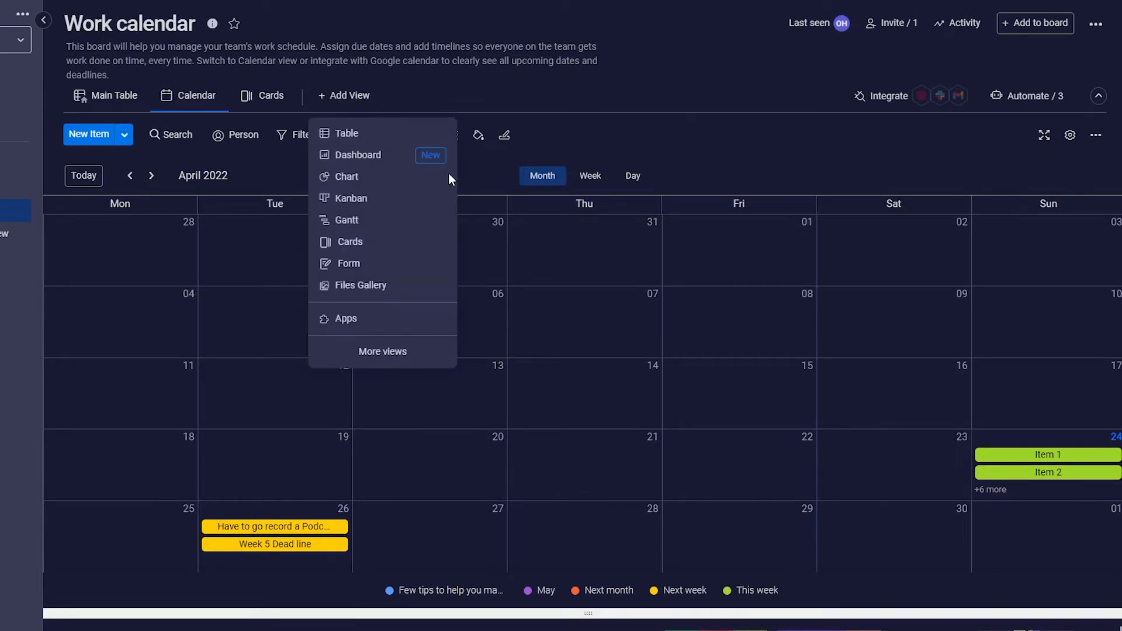
left_click(381, 202)
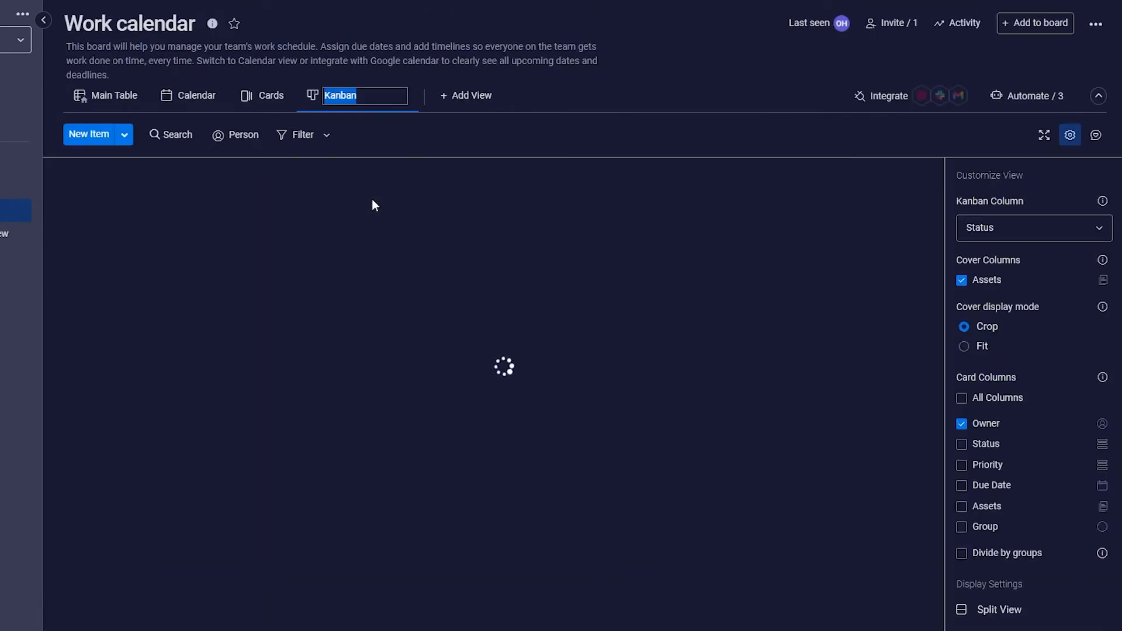
left_click(483, 402)
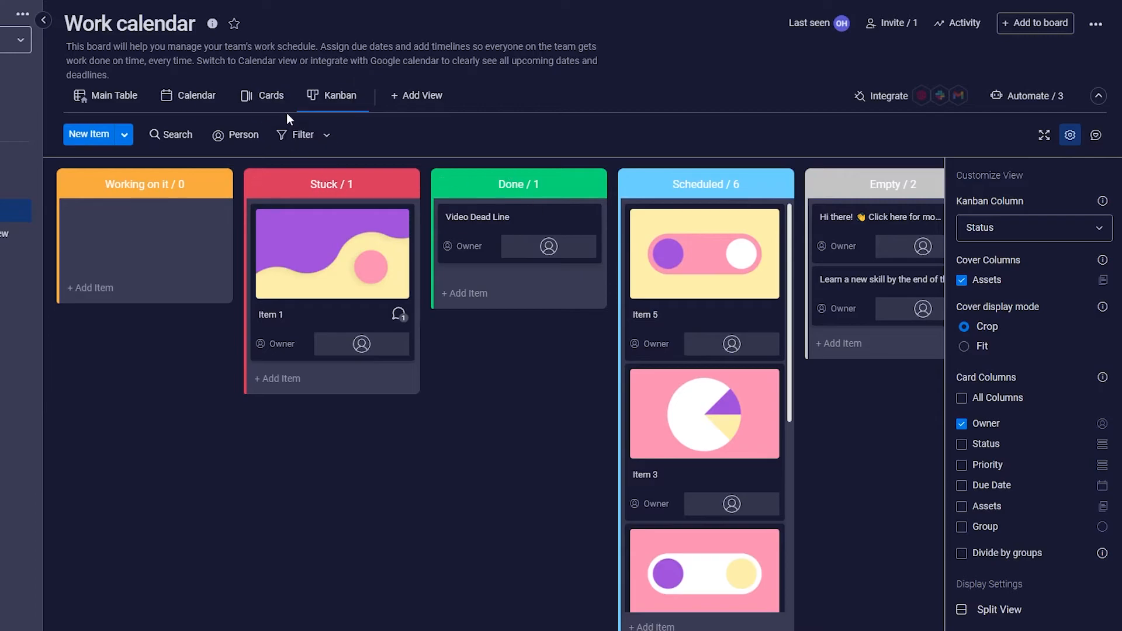
- Return to the Calendar view and show May 2022
left_click(203, 102)
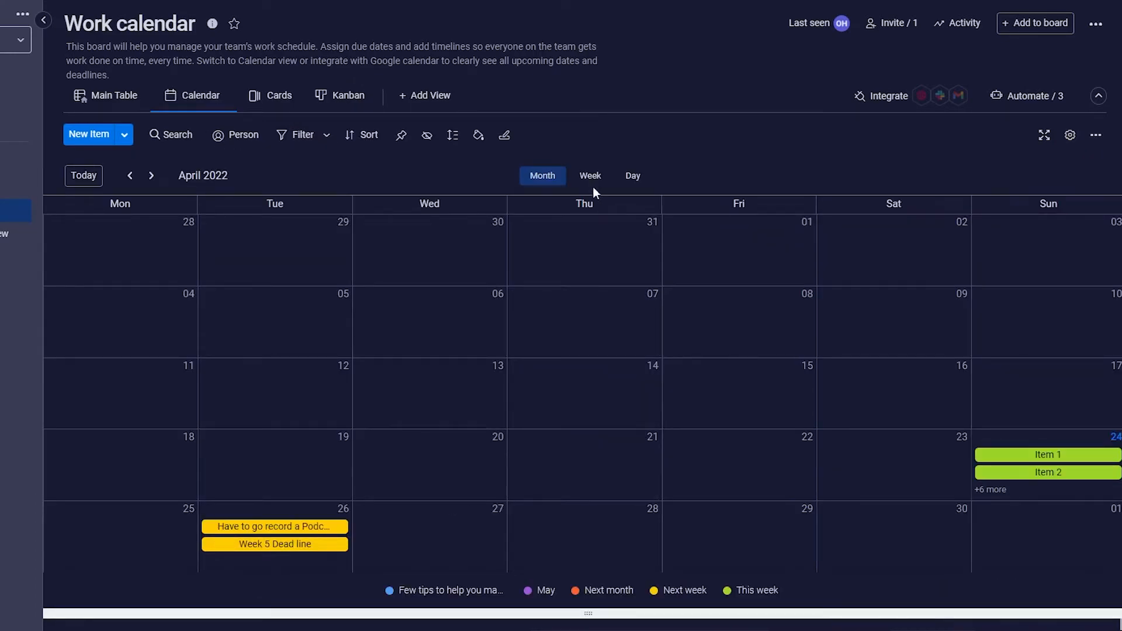
left_click(152, 177)
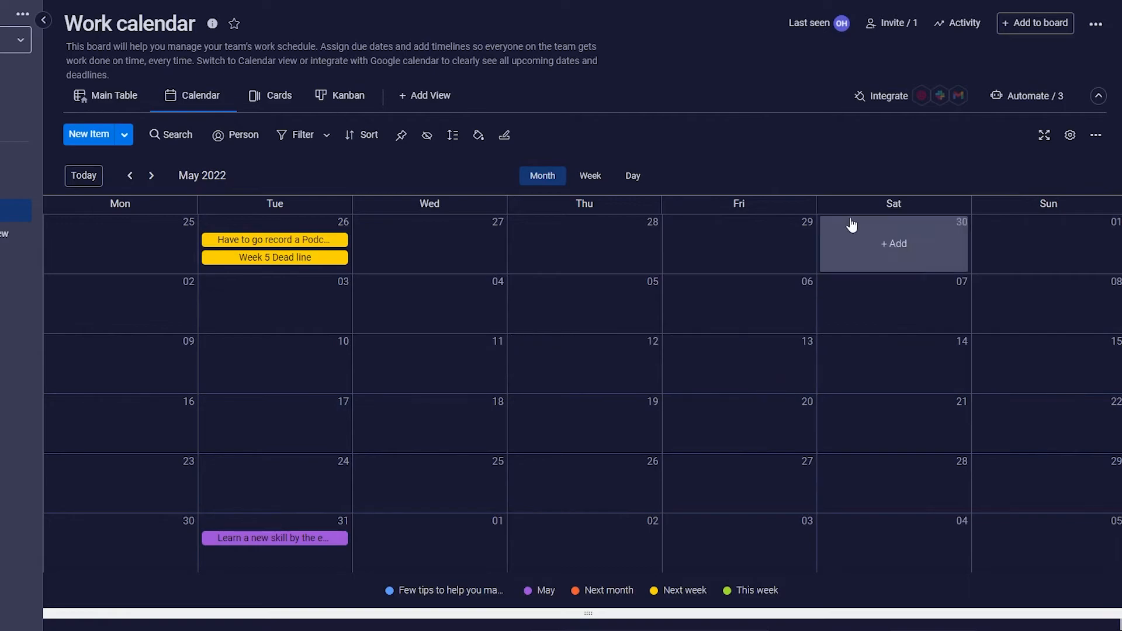
- View the board's active automations and the details of the Week 5 Dead line item
left_click(1045, 96)
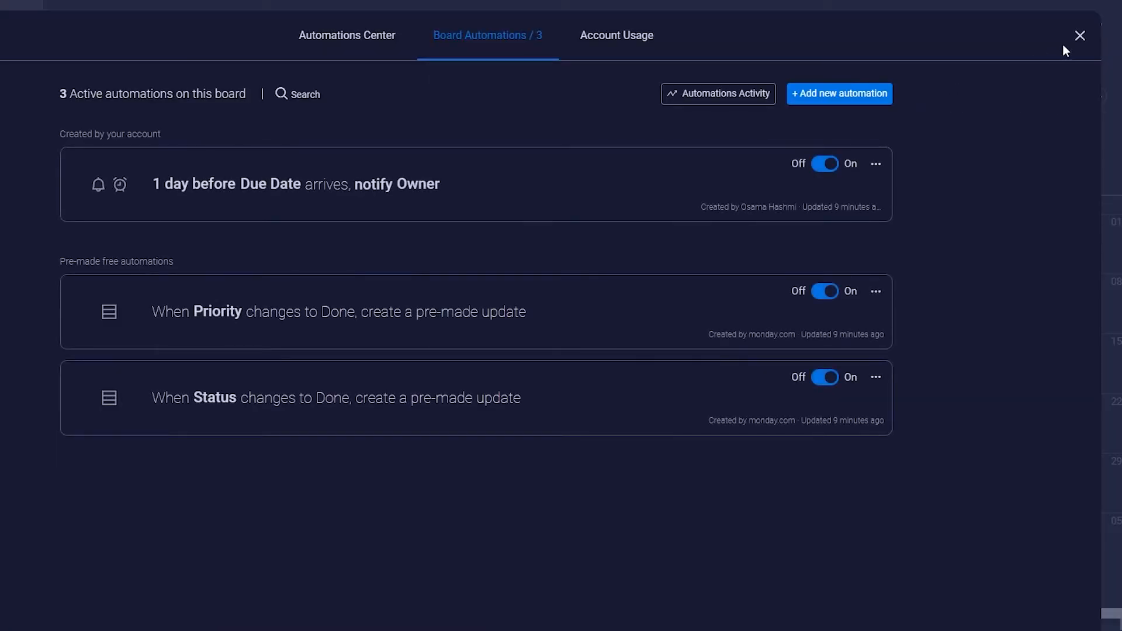
left_click(1079, 36)
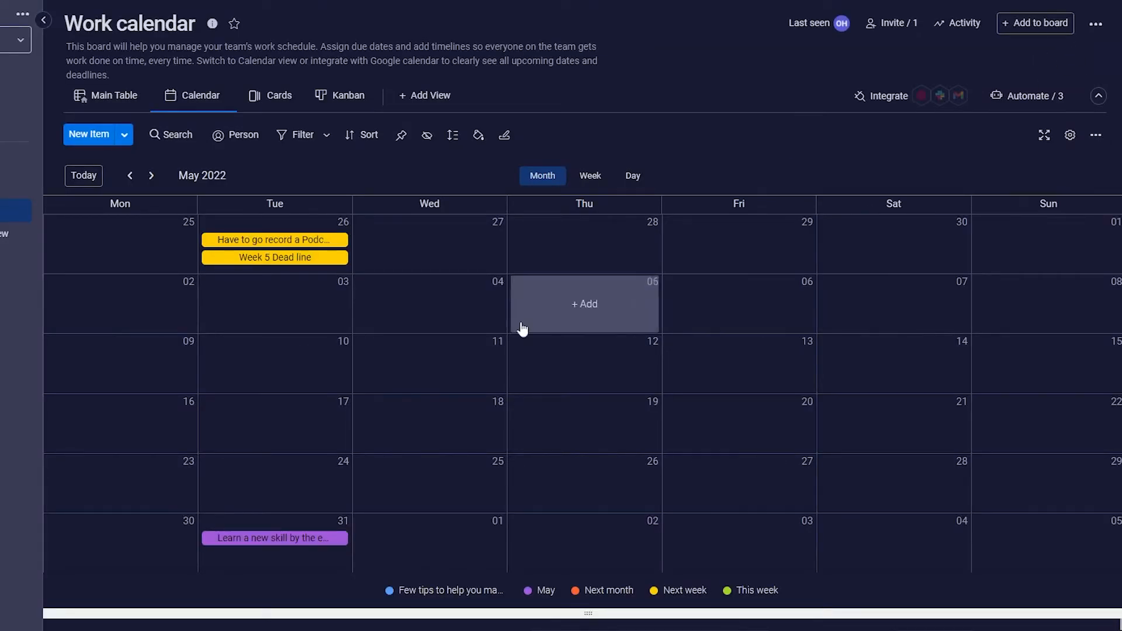
left_click(297, 257)
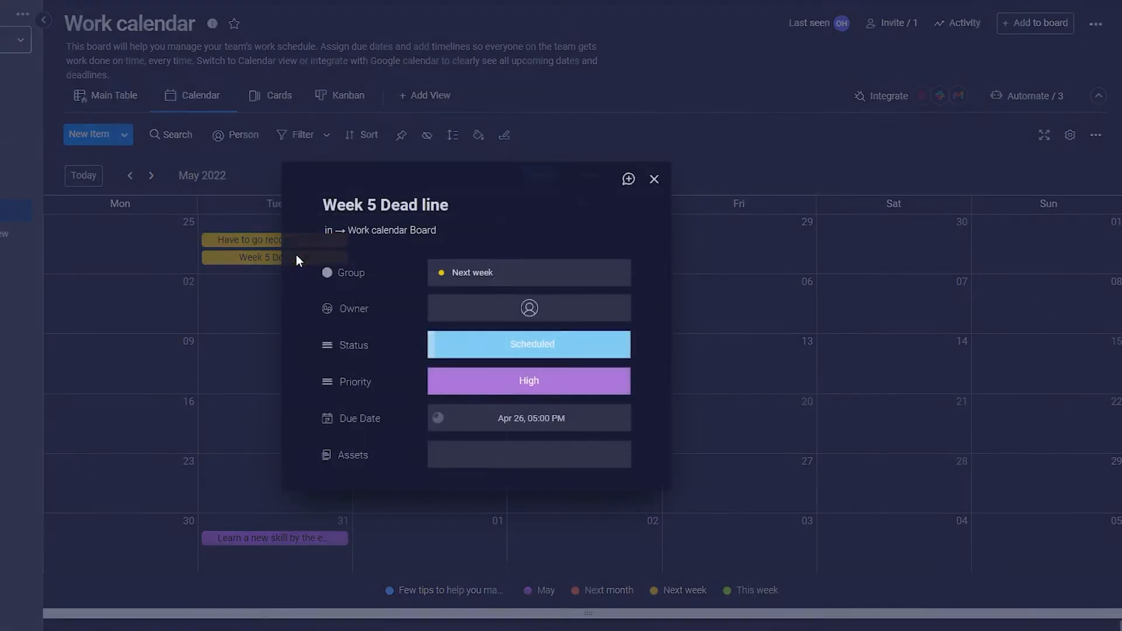
left_click(653, 178)
- Start a new board automation from the basic "When date arrives notify someone" template
left_click(1022, 98)
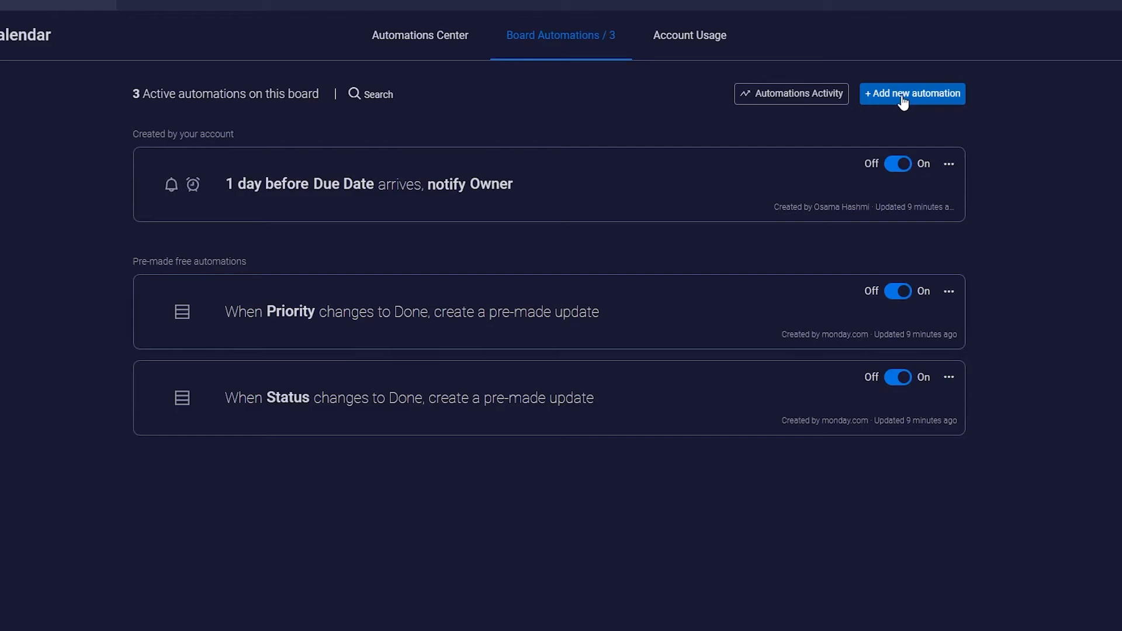
left_click(902, 97)
scroll(463, 256, "down", 3)
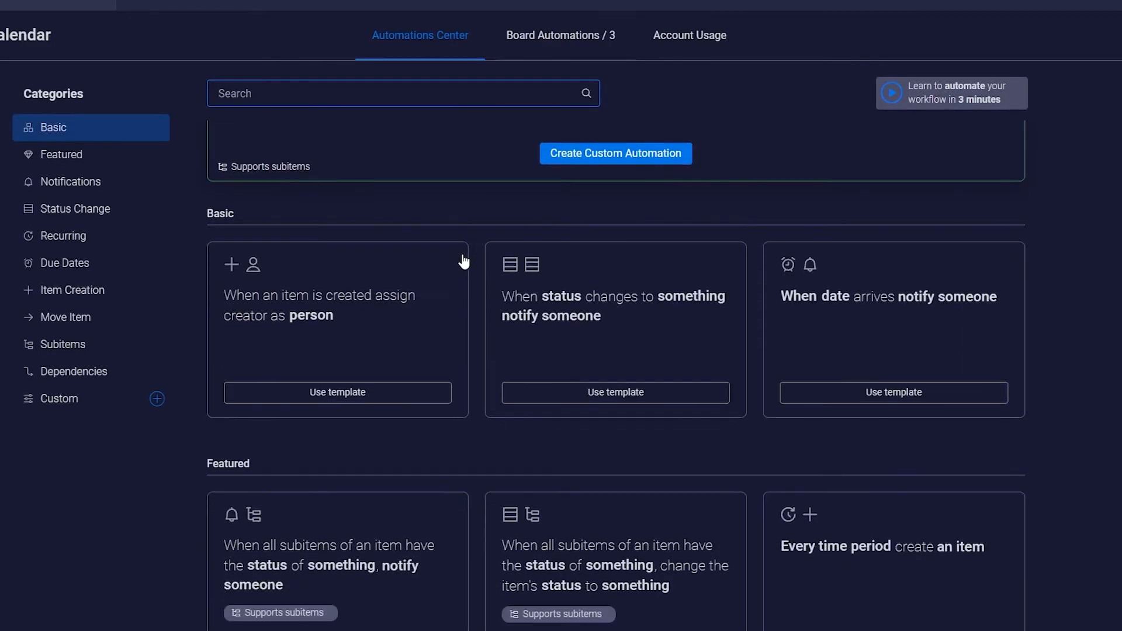
scroll(488, 369, "up", 2)
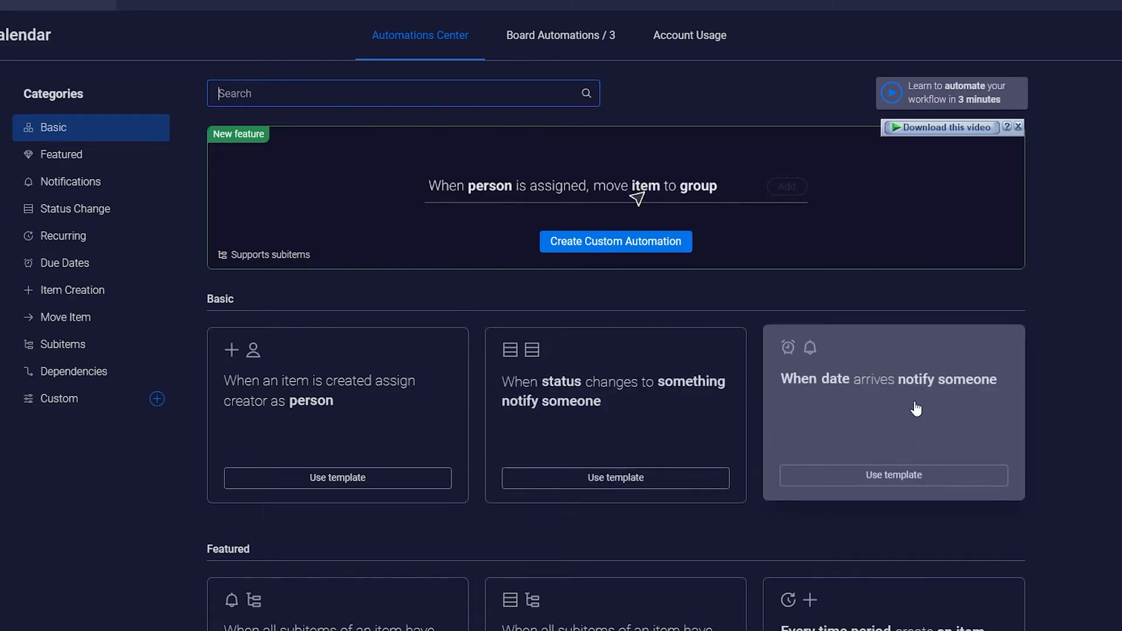
left_click(916, 406)
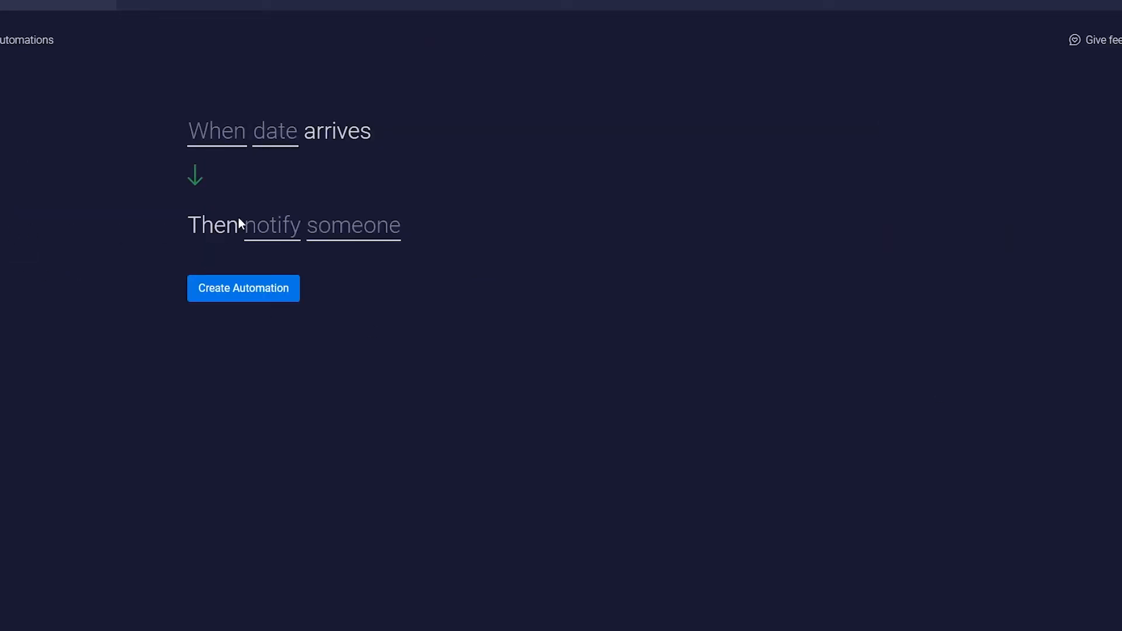
- Set the automation's date to Due Date, its notification message to the item's Status field, and the account user as recipient
left_click(277, 144)
left_click(284, 190)
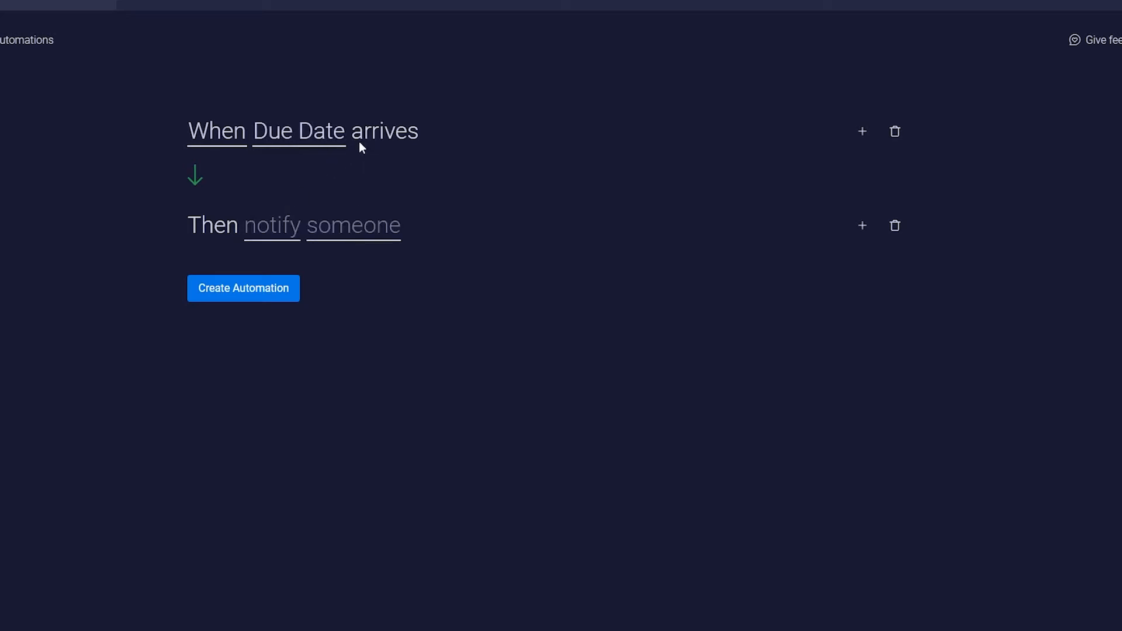
left_click(277, 232)
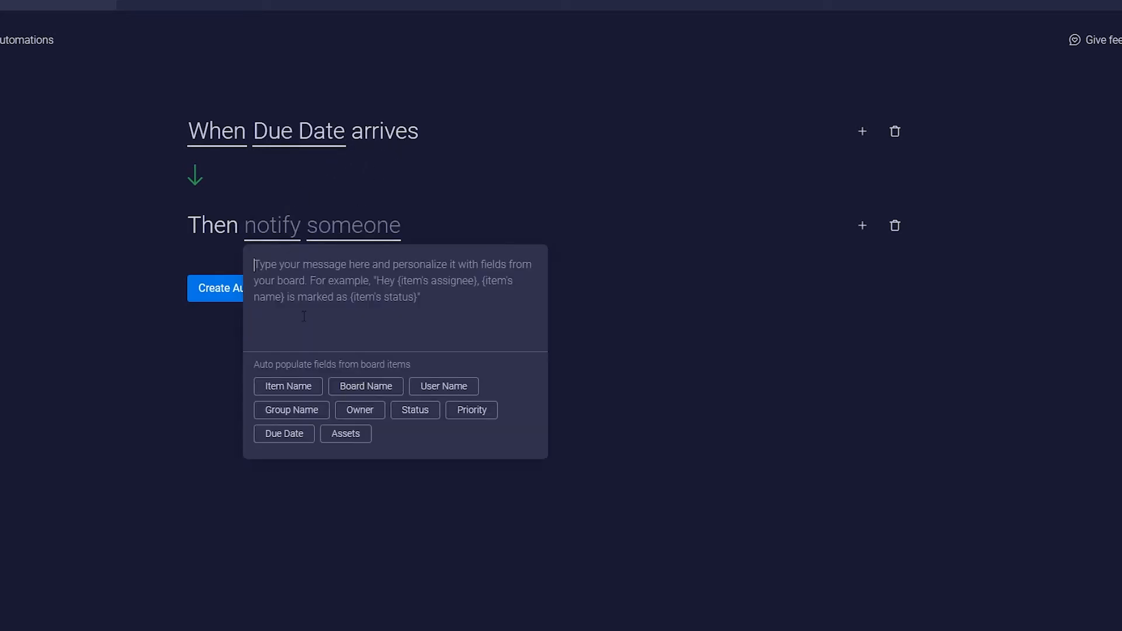
left_click(416, 413)
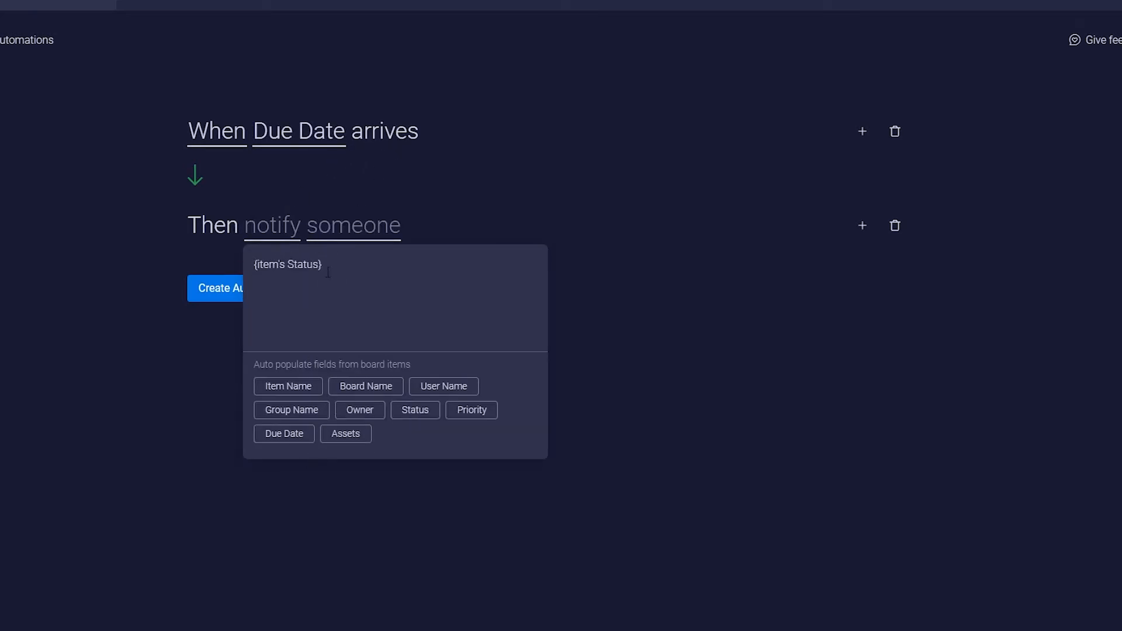
left_click(170, 387)
left_click(352, 225)
left_click(353, 282)
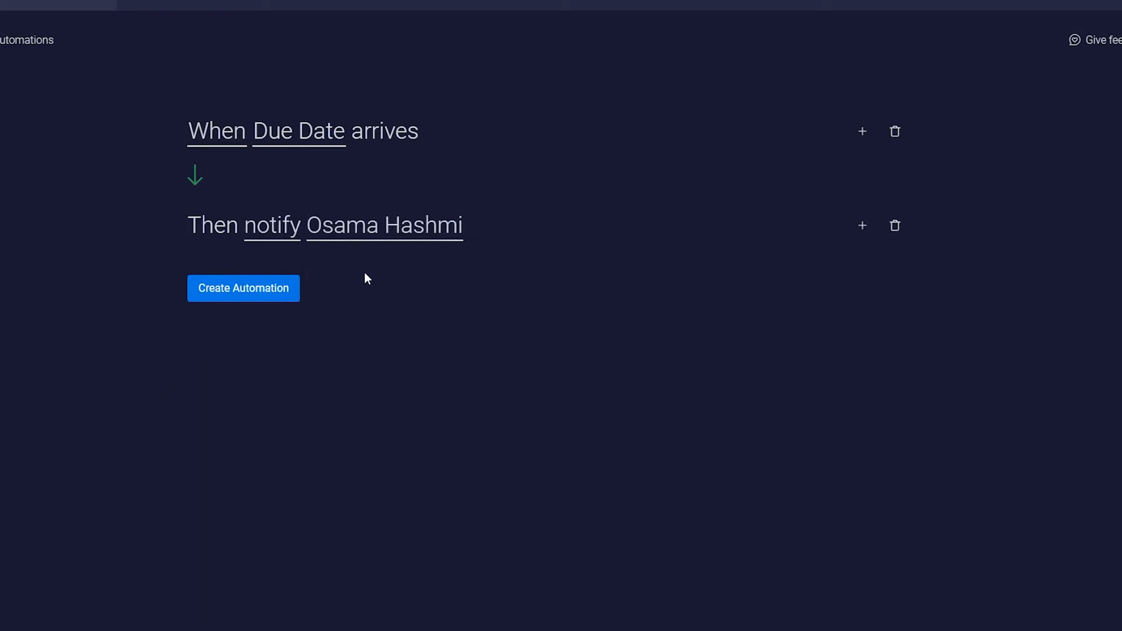
- Create the due-date notification automation, and view the status of the Week 5 Dead line item in the calendar
left_click(228, 296)
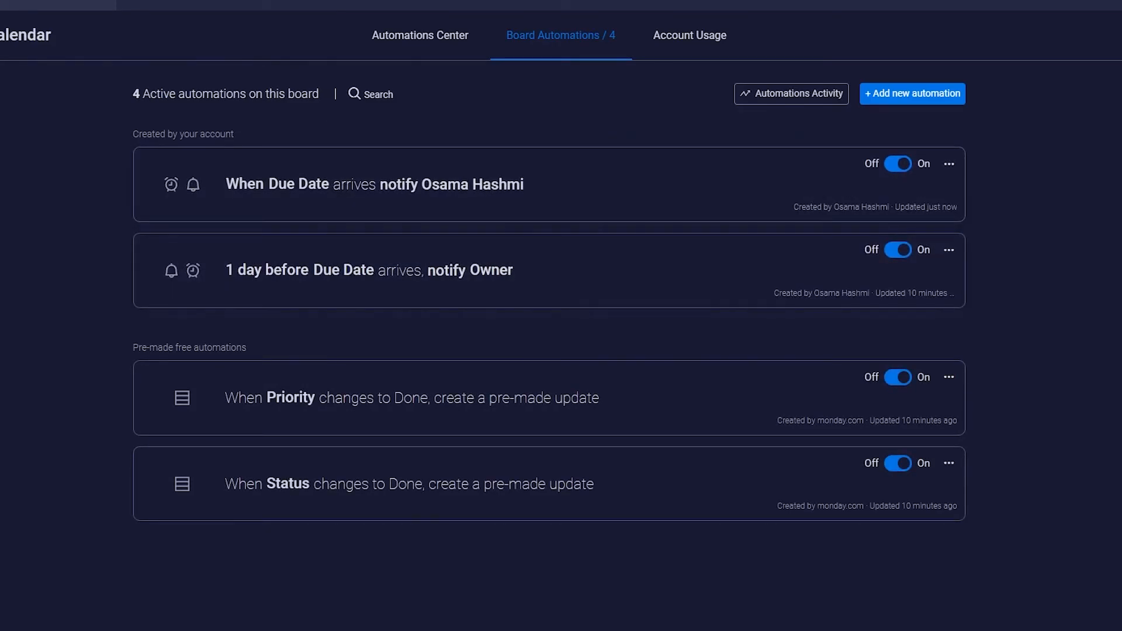
key("Escape")
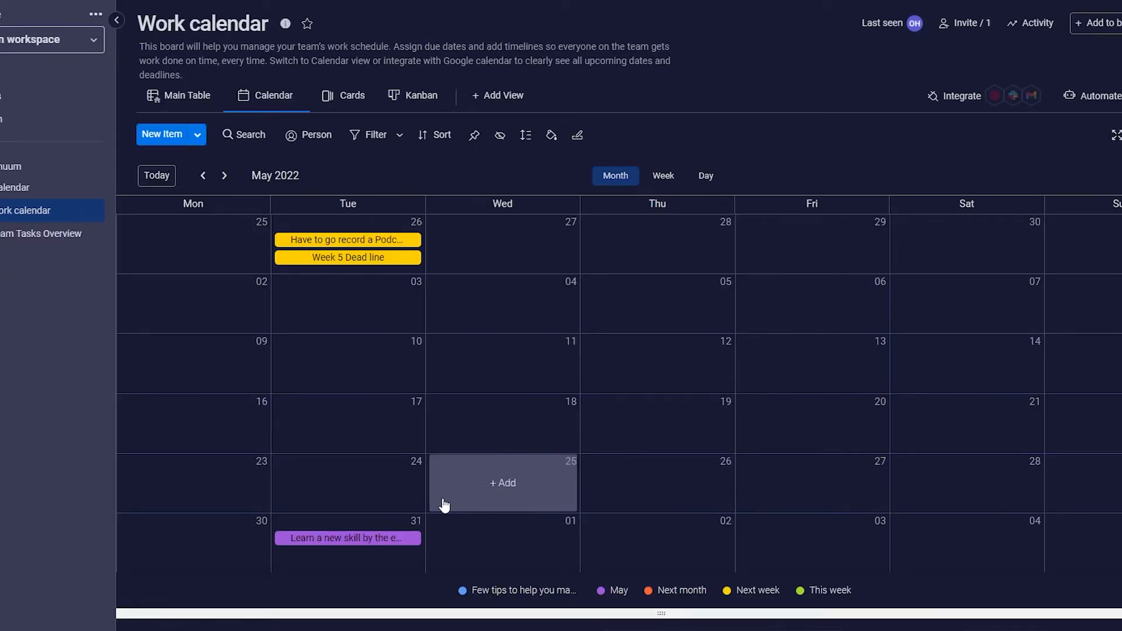
left_click(392, 258)
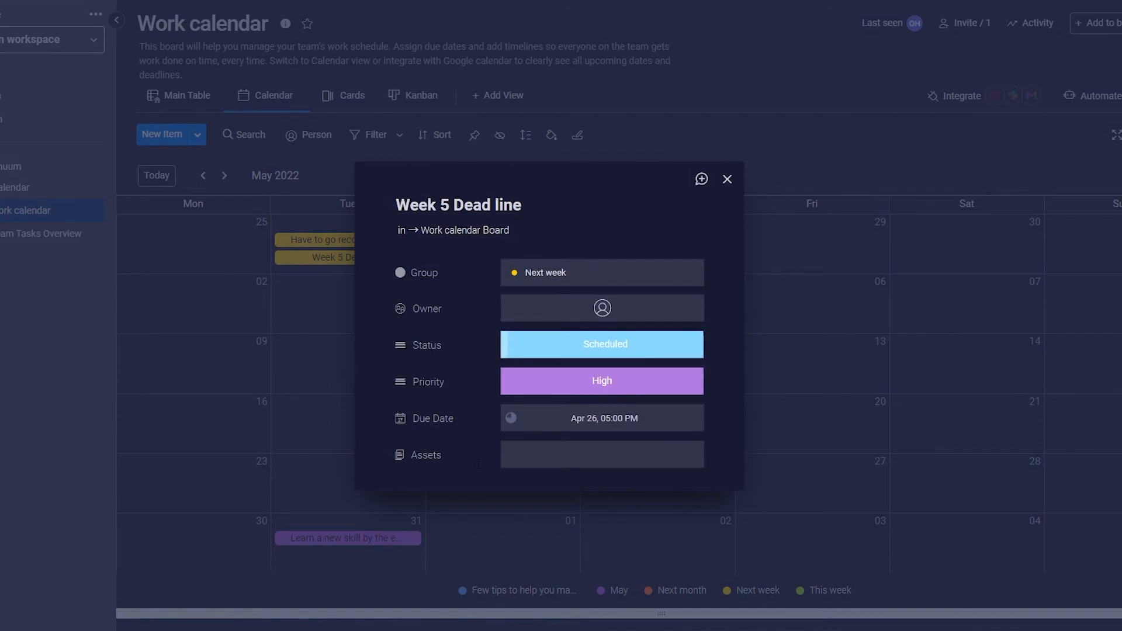
left_click(607, 350)
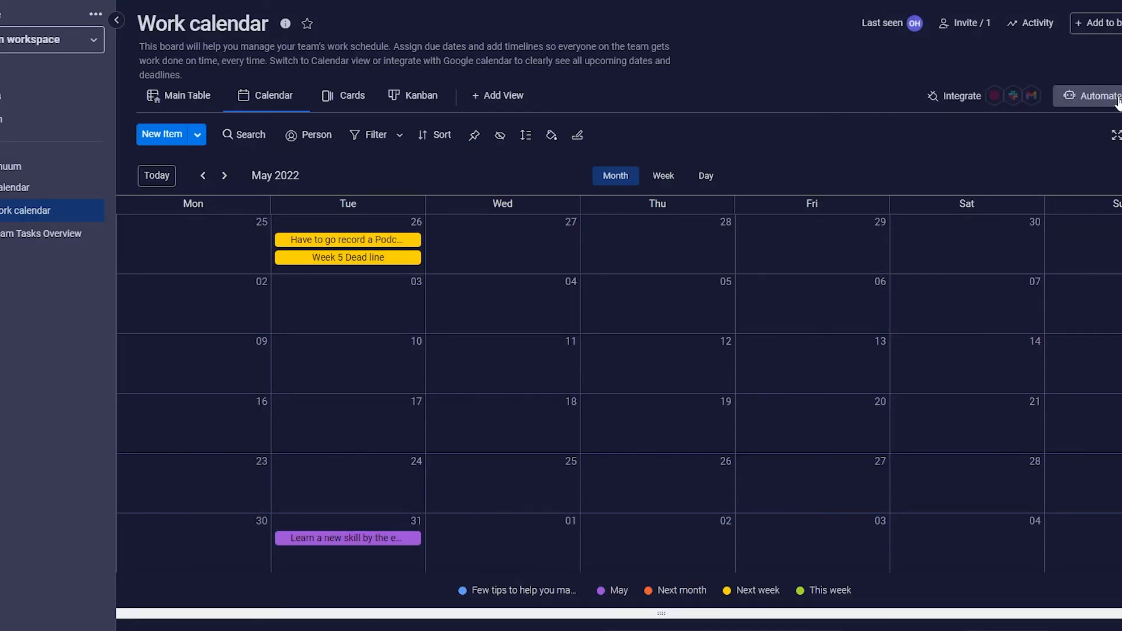
- Start a new "When status changes to something notify someone" automation and set its trigger to Status changing to Done
left_click(1118, 105)
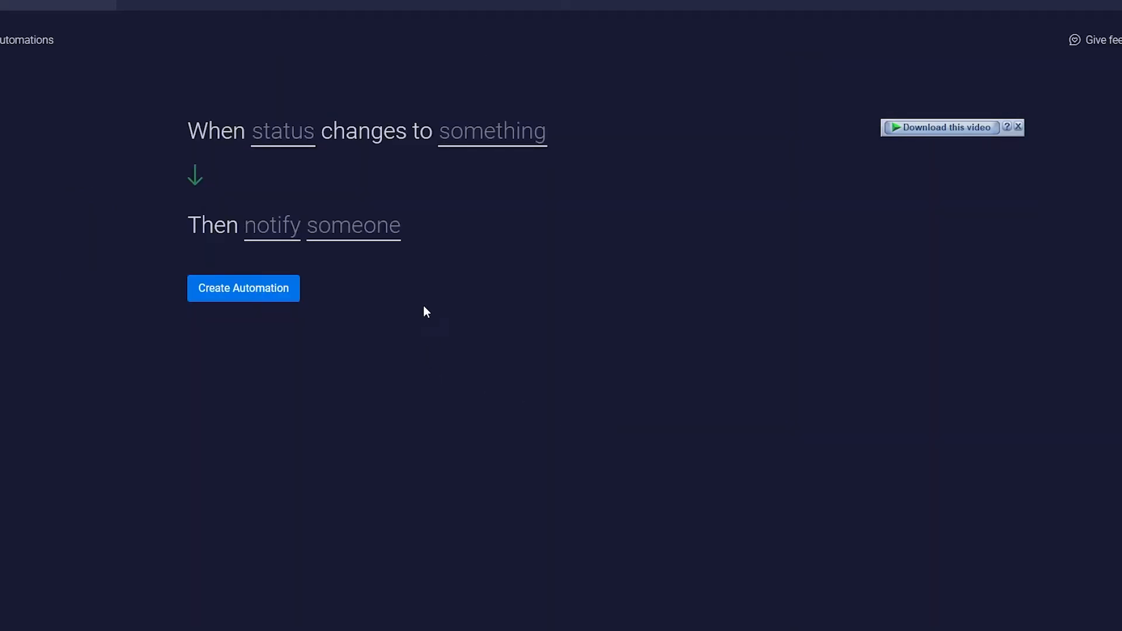
left_click(266, 142)
left_click(523, 146)
scroll(496, 253, "down", 2)
scroll(496, 253, "up", 2)
scroll(526, 250, "down", 2)
scroll(518, 253, "up", 2)
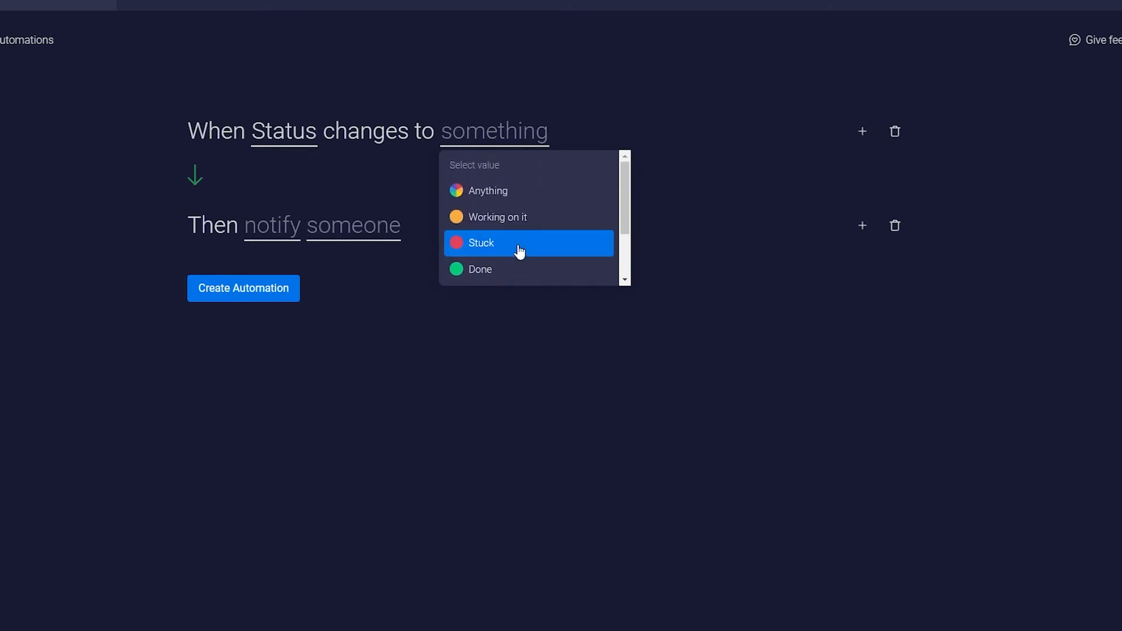
scroll(508, 210, "down", 2)
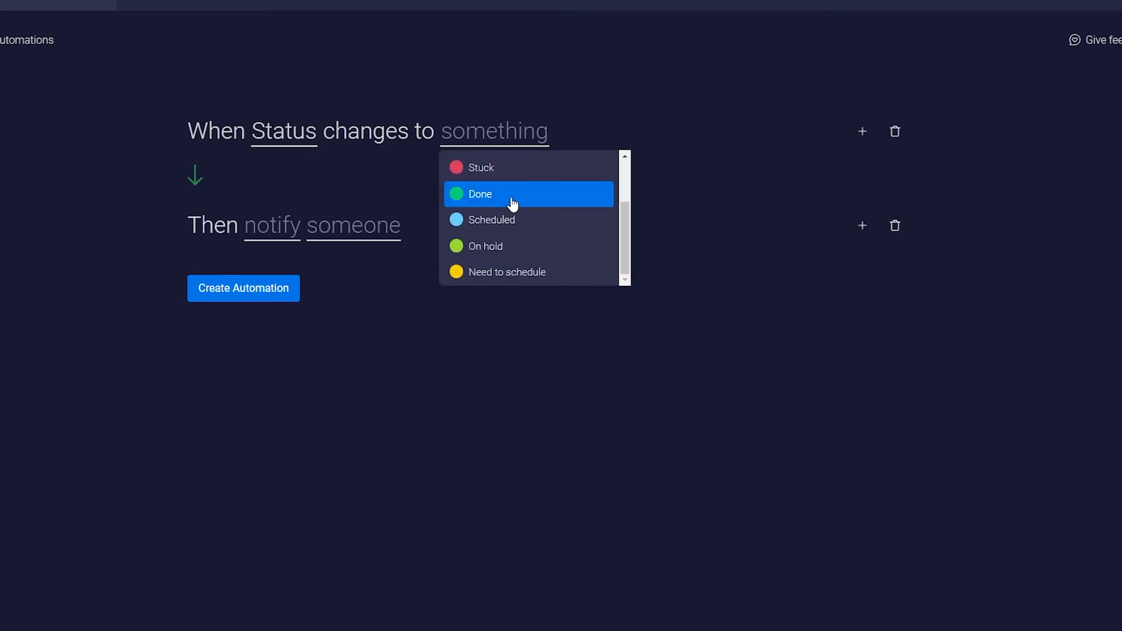
left_click(511, 199)
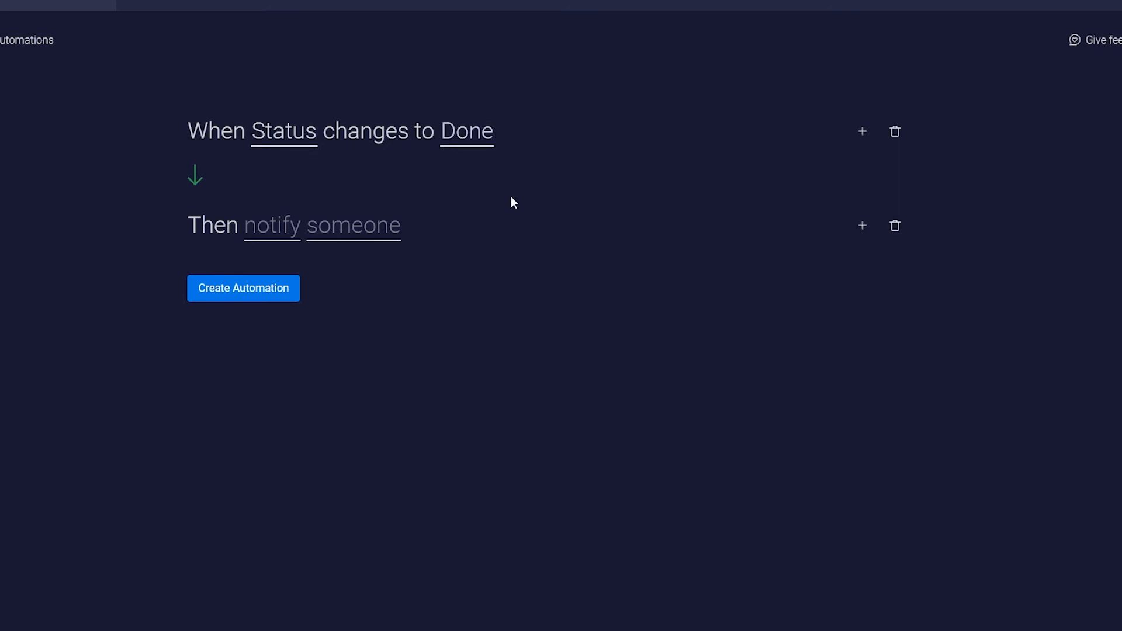
- Use the item's Owner field as the notification message and create the automation with the account user as recipient
left_click(279, 233)
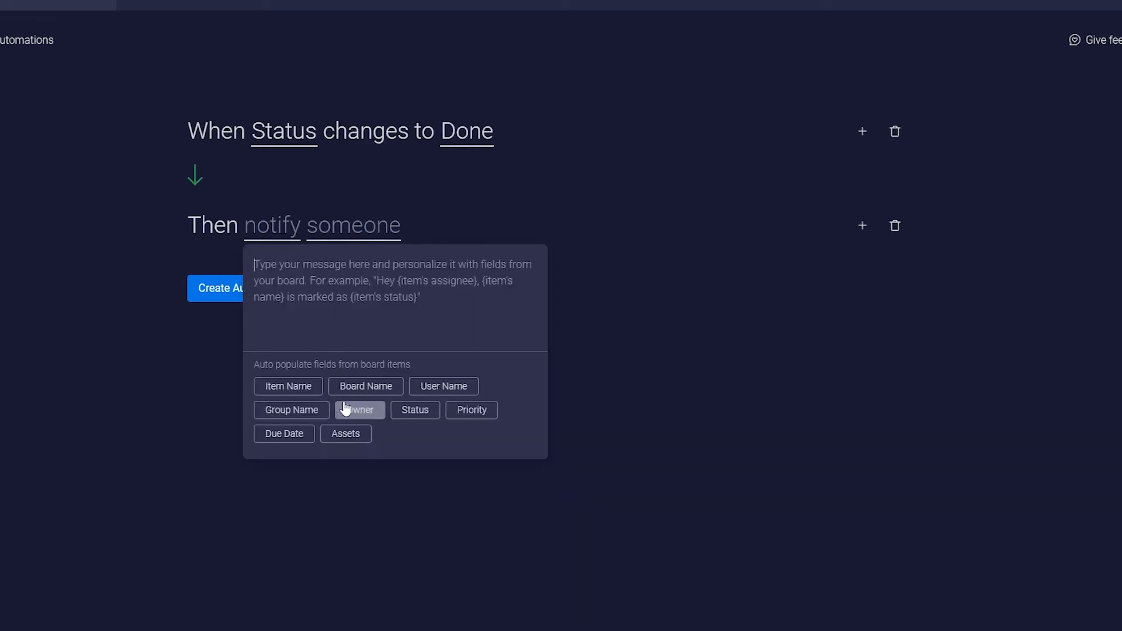
left_click(374, 412)
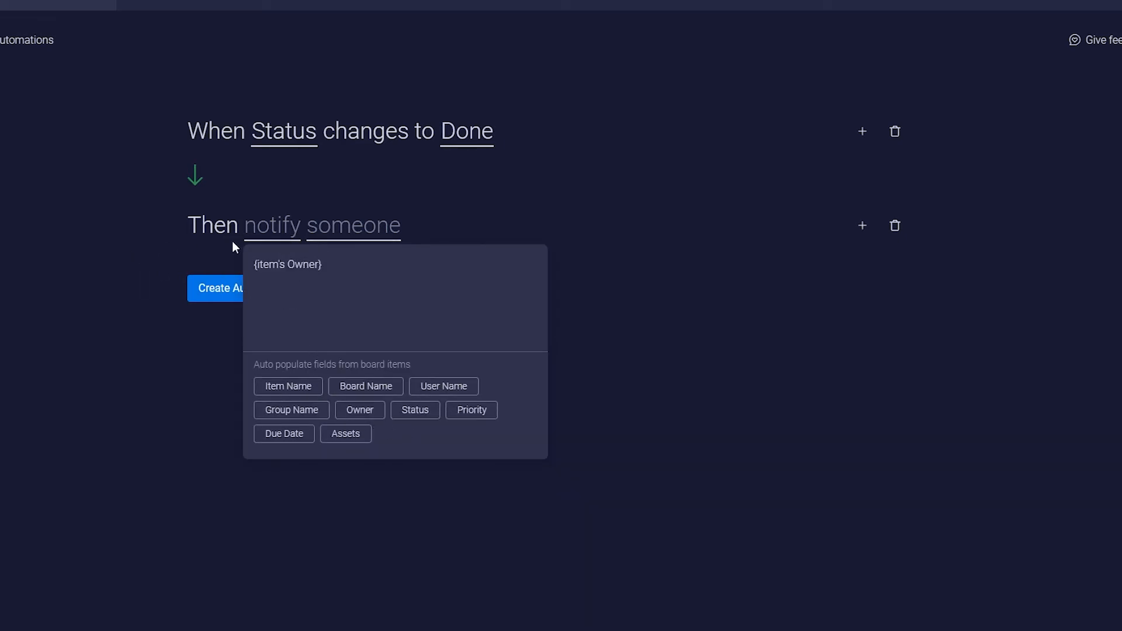
left_click(202, 248)
left_click(250, 294)
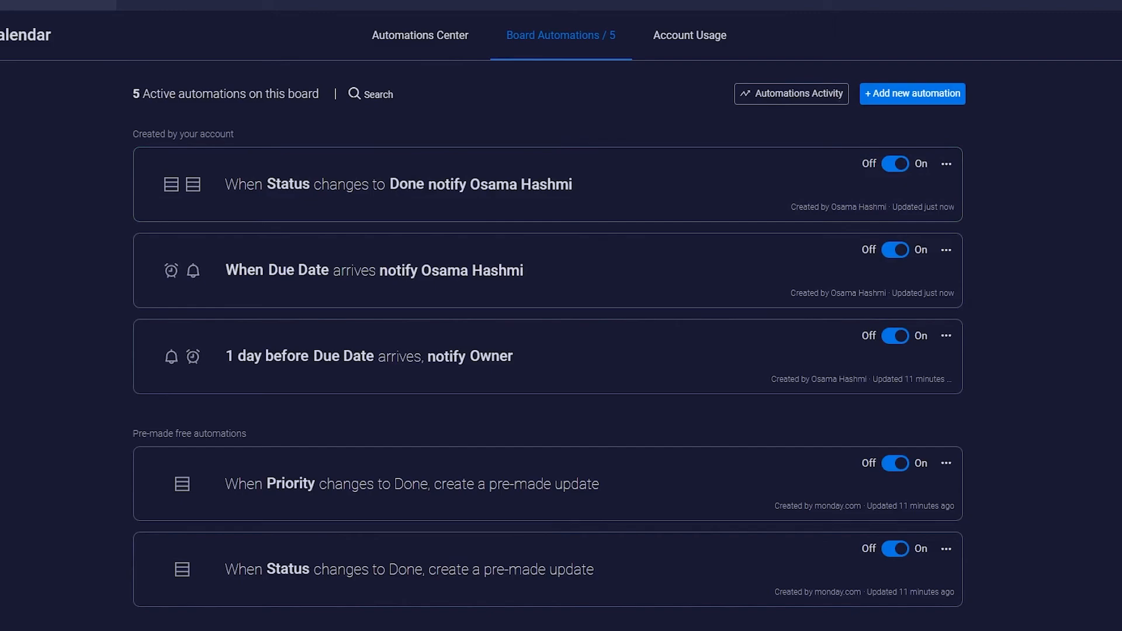
left_click(1117, 35)
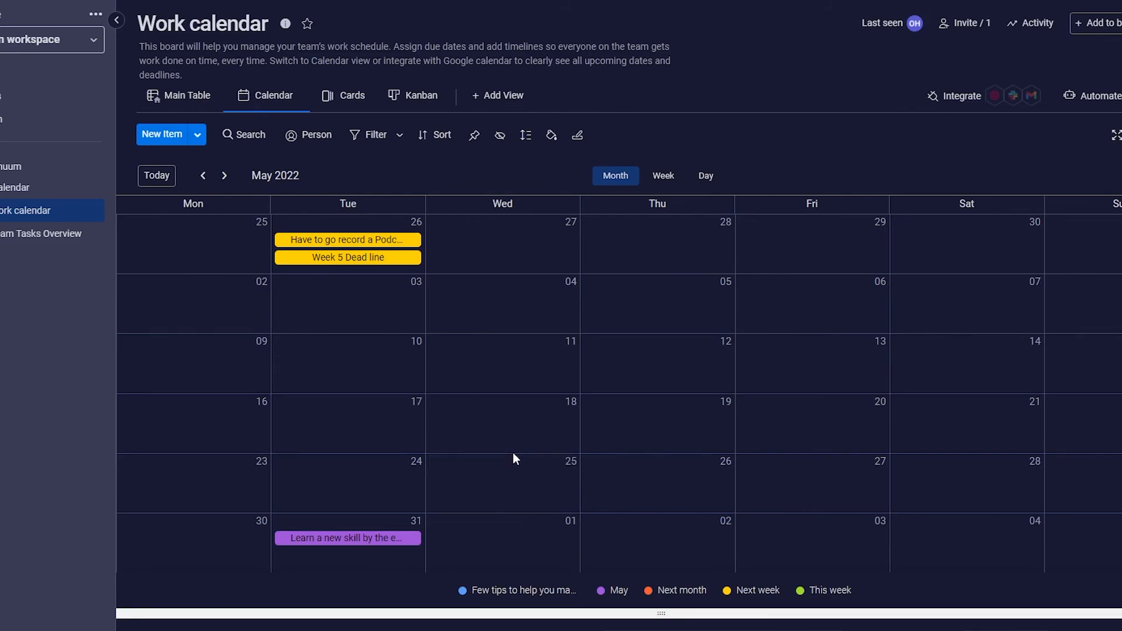
- Browse the Twilio integration recipes available for the Work calendar board
left_click(995, 97)
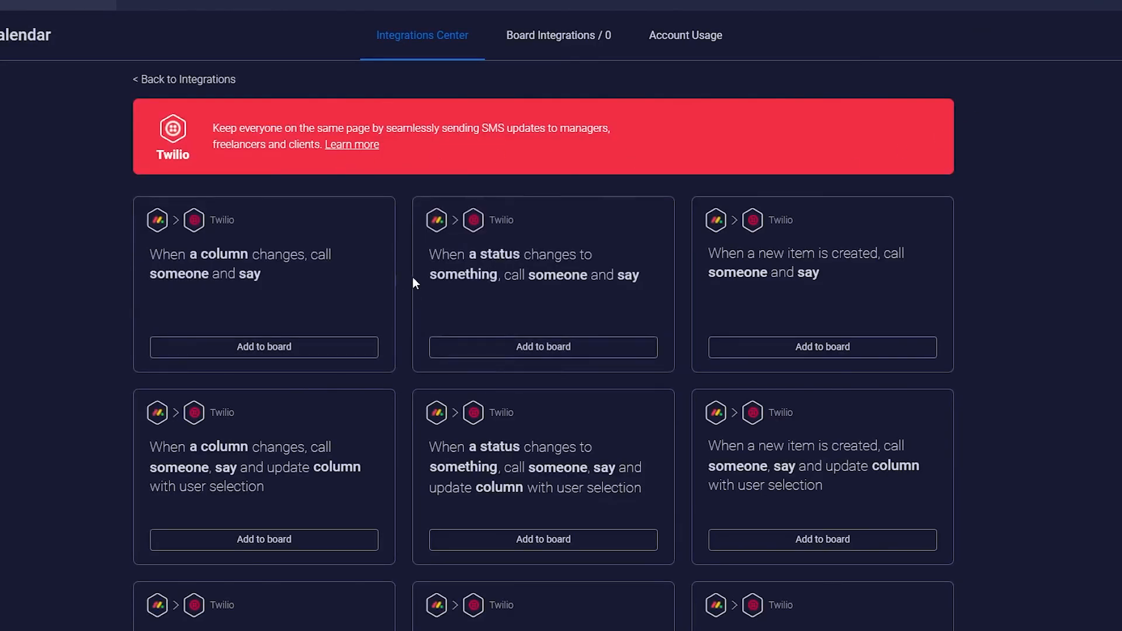
scroll(175, 280, "down", 1)
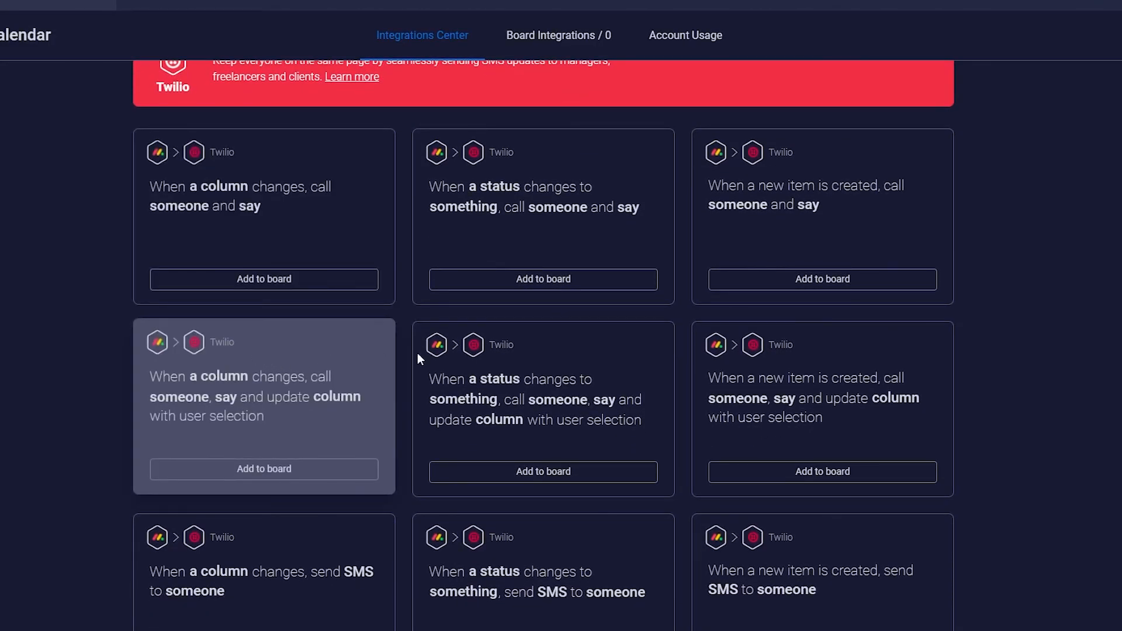
scroll(565, 327, "down", 1)
scroll(638, 355, "up", 2)
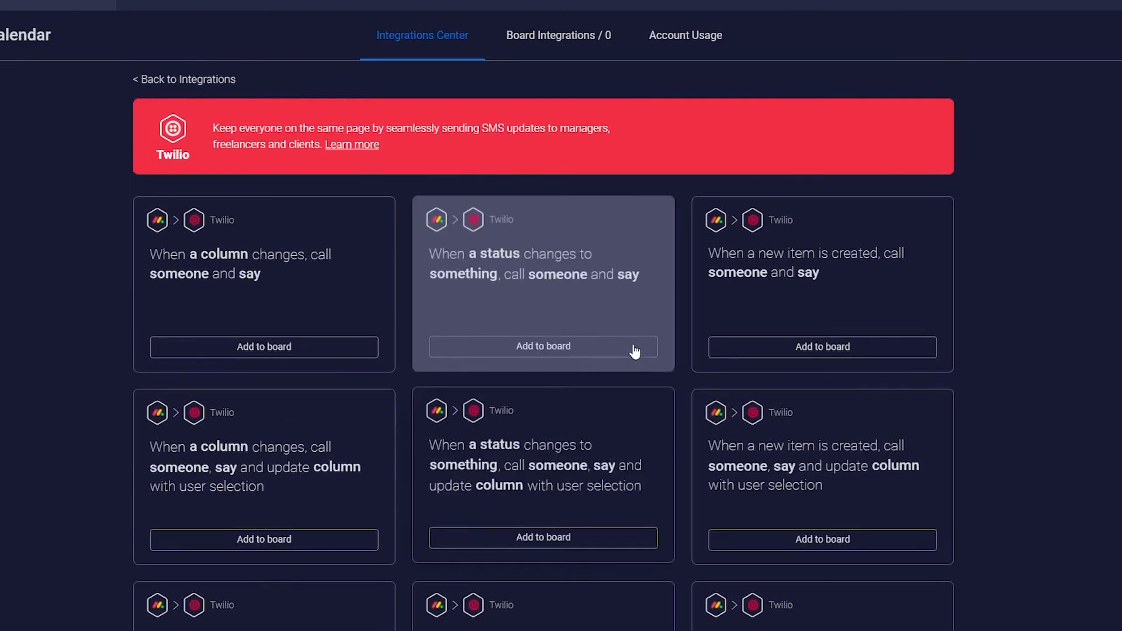